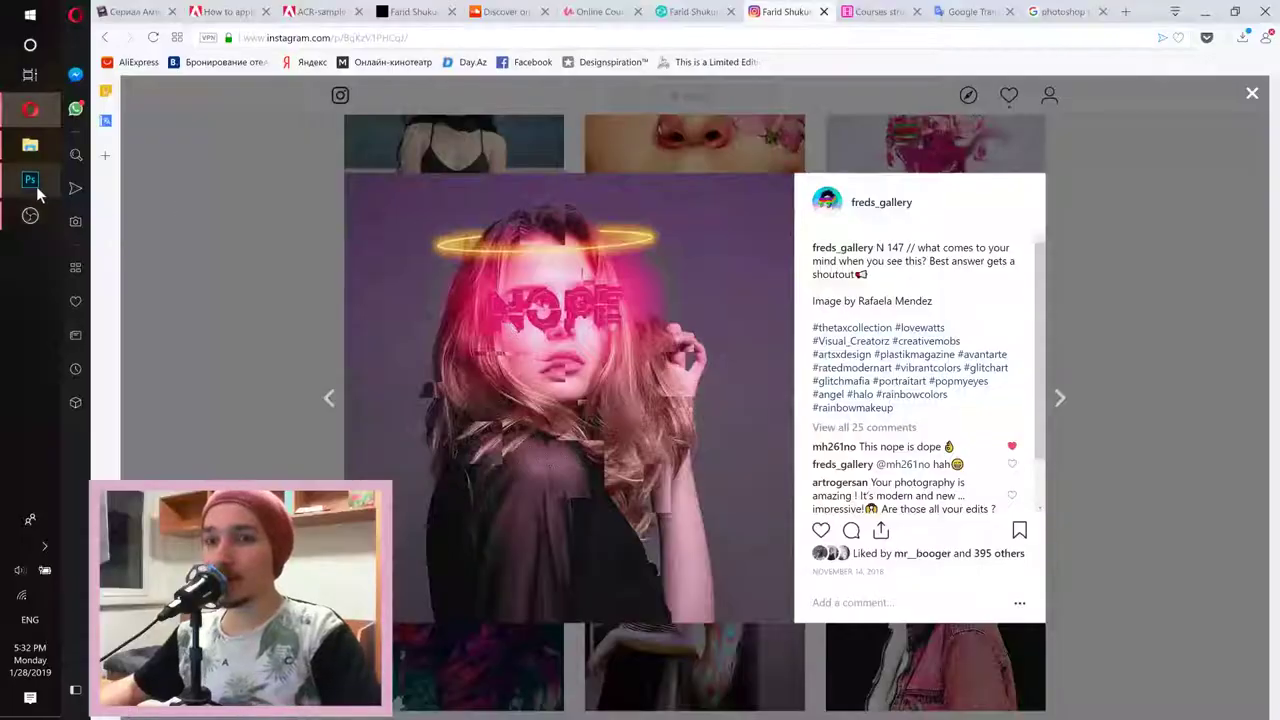
Bring up Photoshop with the blank Untitled-1 document
left_click(32, 182)
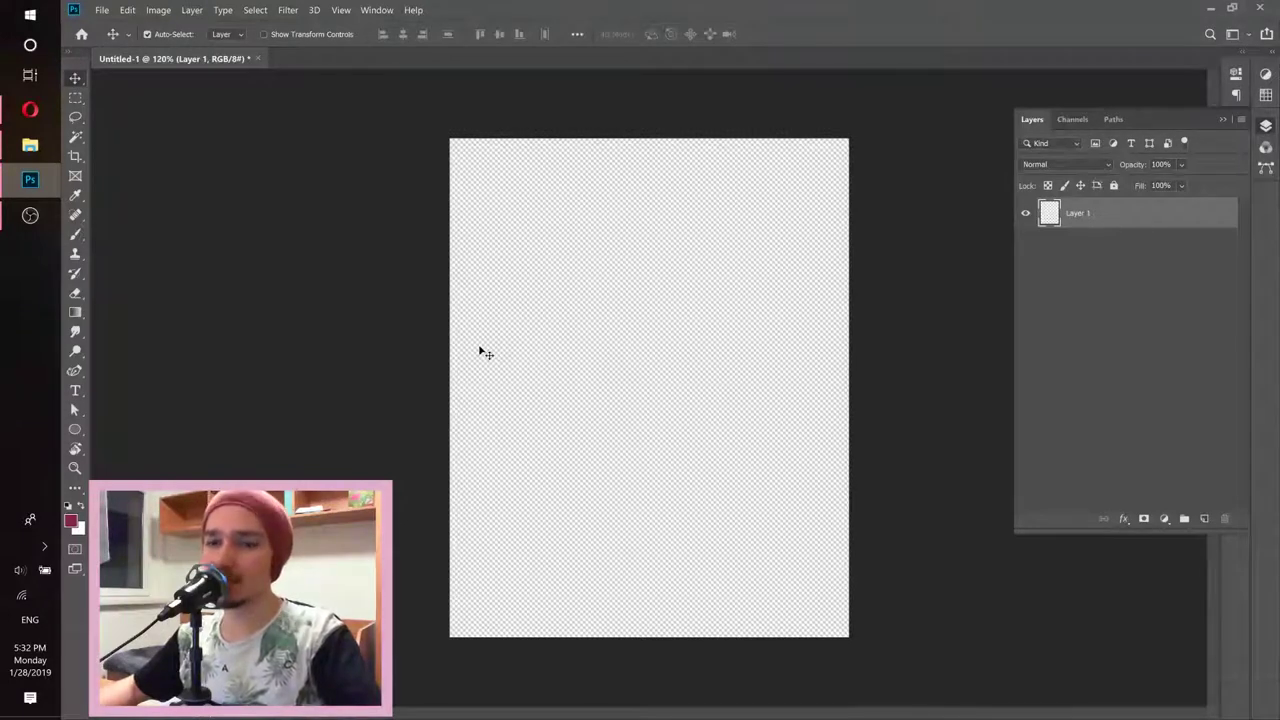
Type 'NOPE' on the canvas as a pink Raleway Black text layer and commit it
left_click(77, 394)
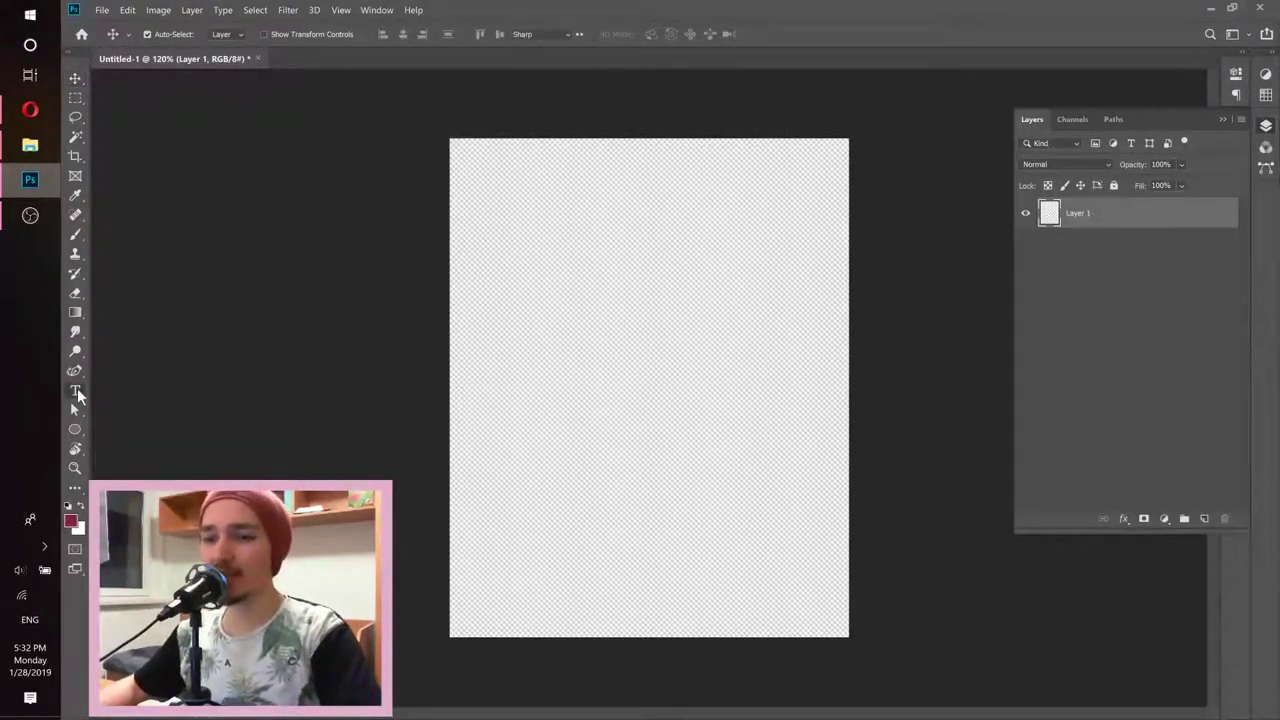
left_click(563, 340)
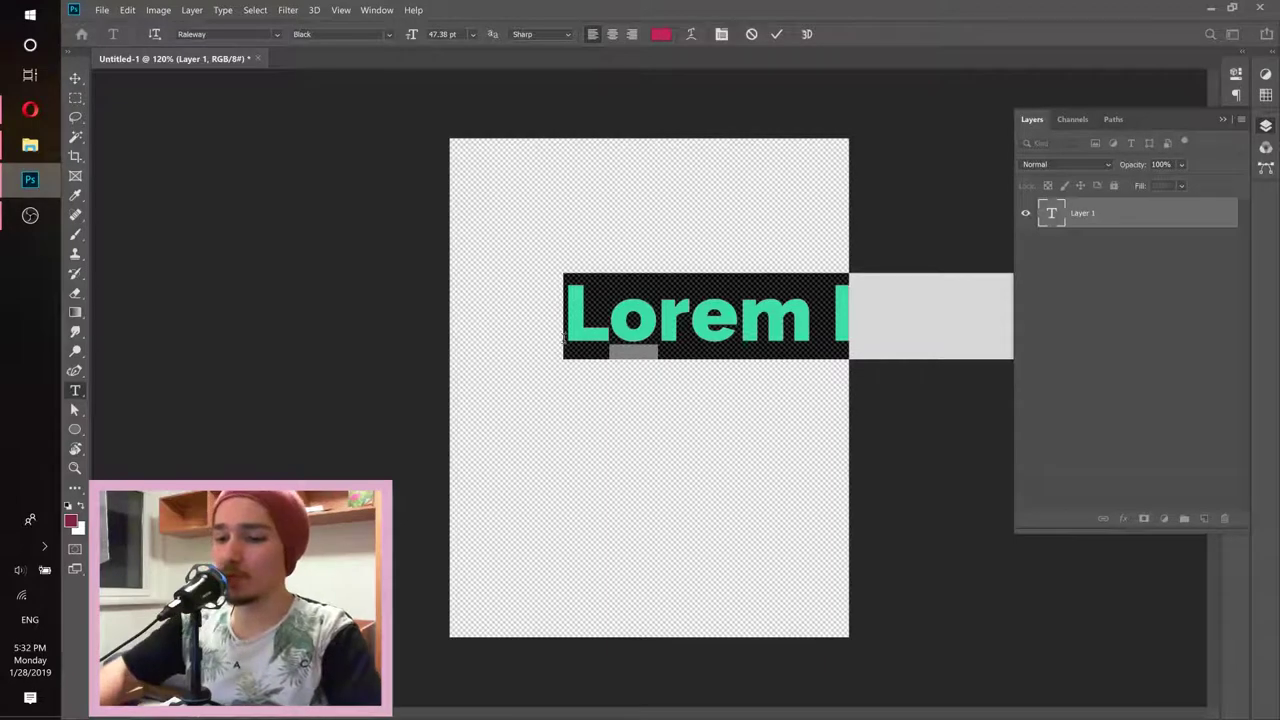
type("NOPE")
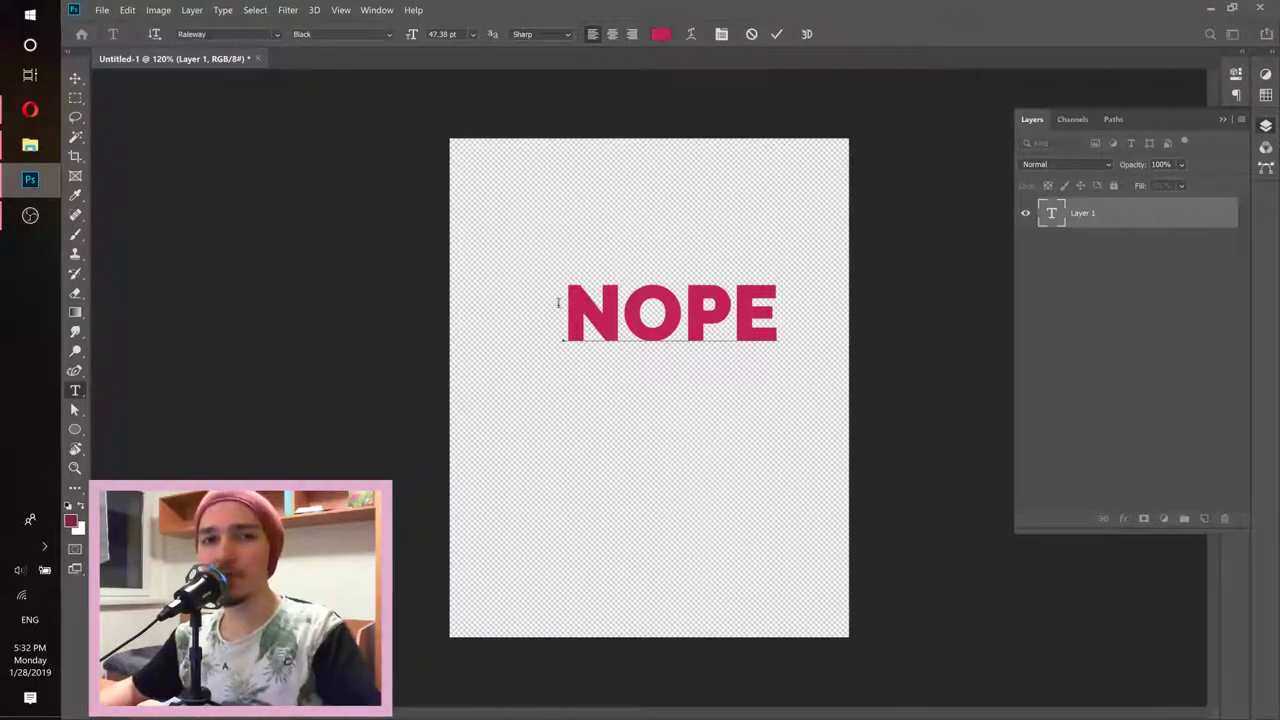
left_click(779, 34)
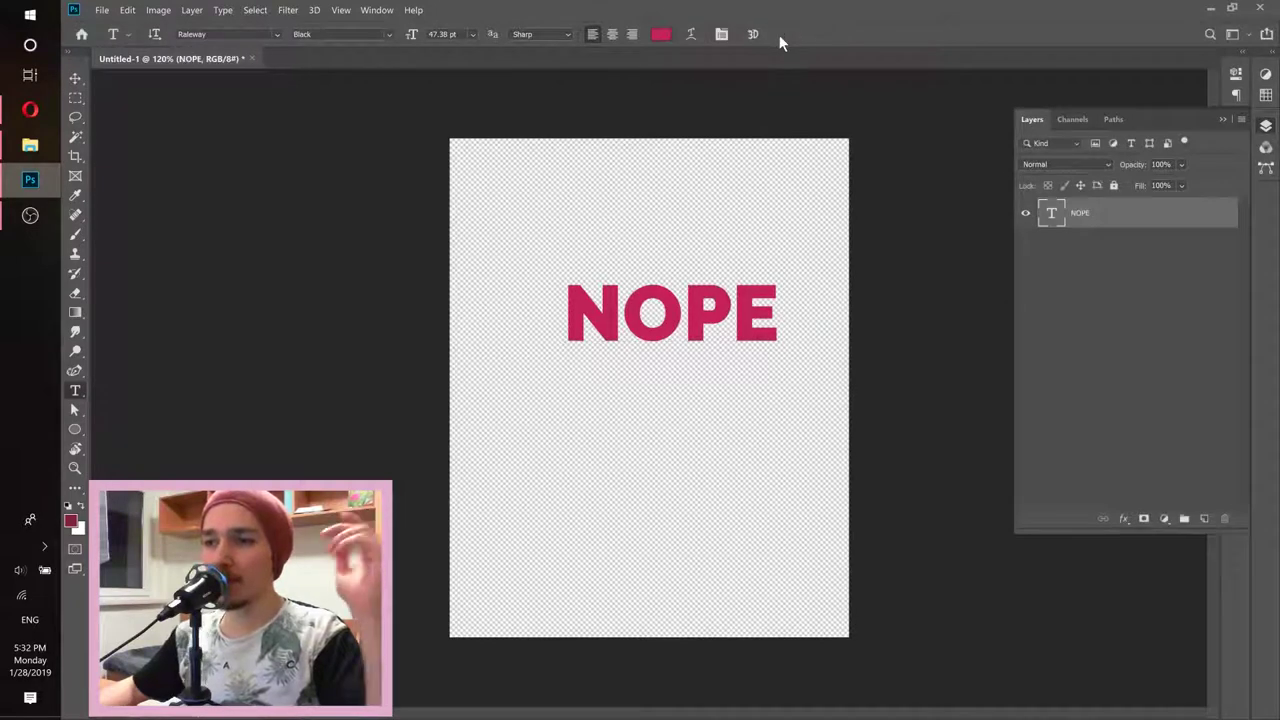
Replace the Layers list with the Character panel
left_click(1222, 119)
left_click(1236, 116)
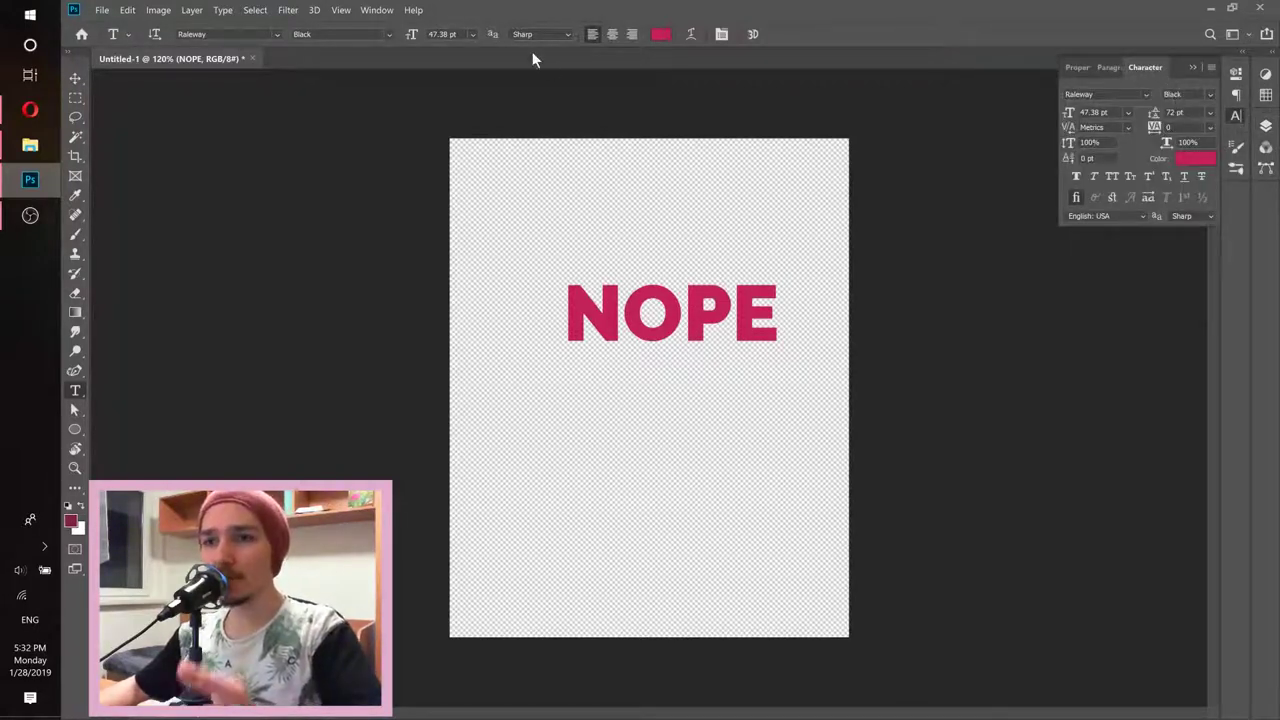
left_click(377, 10)
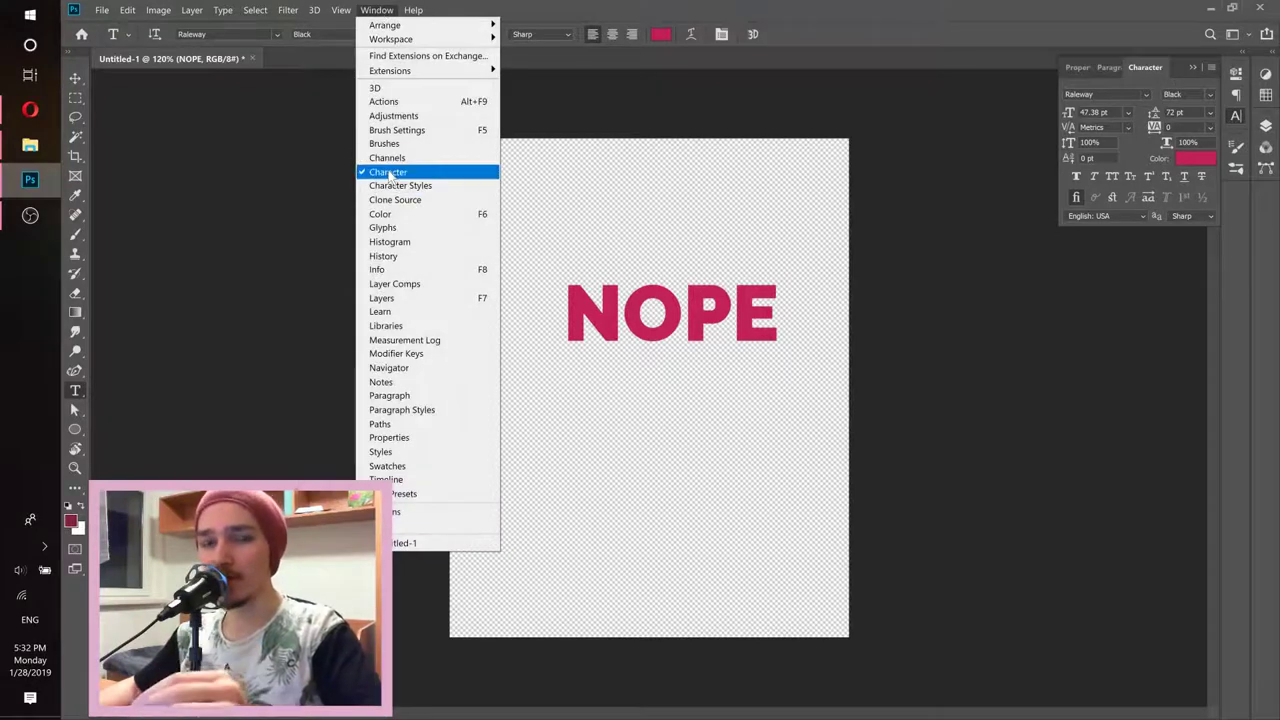
left_click(1140, 80)
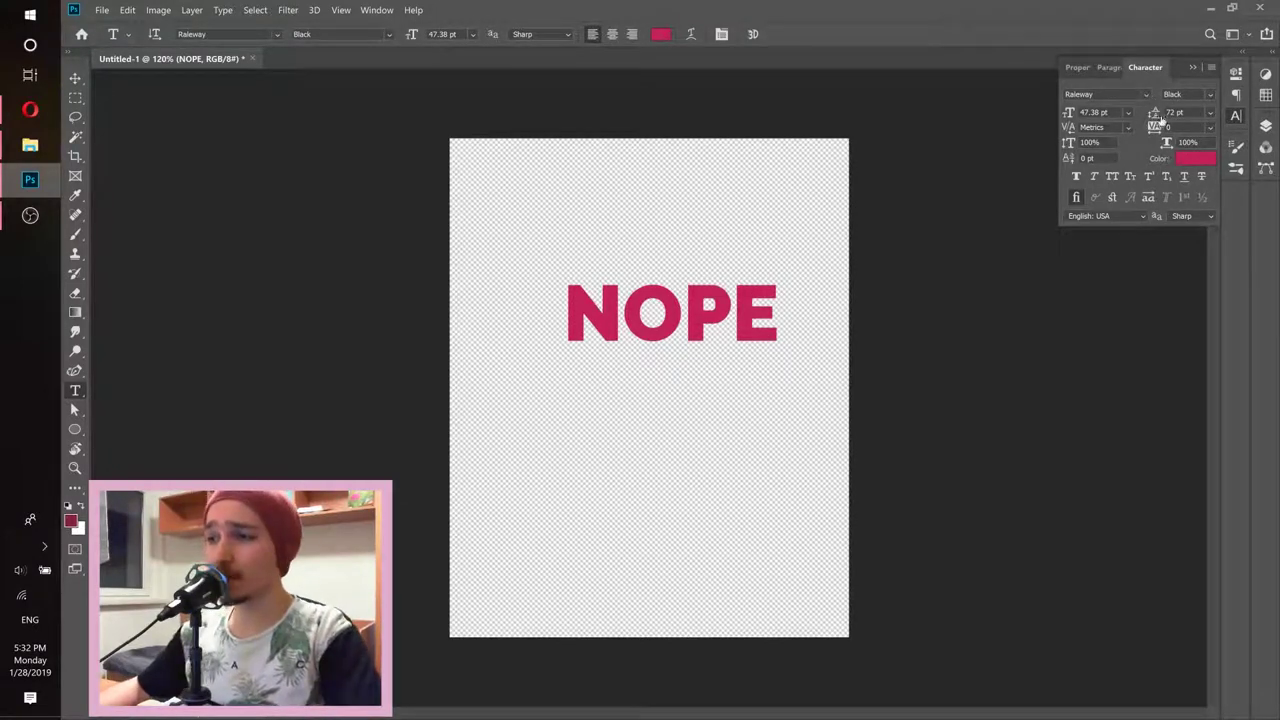
Change the NOPE text colour to the brighter pink hex e71a63
left_click(1196, 159)
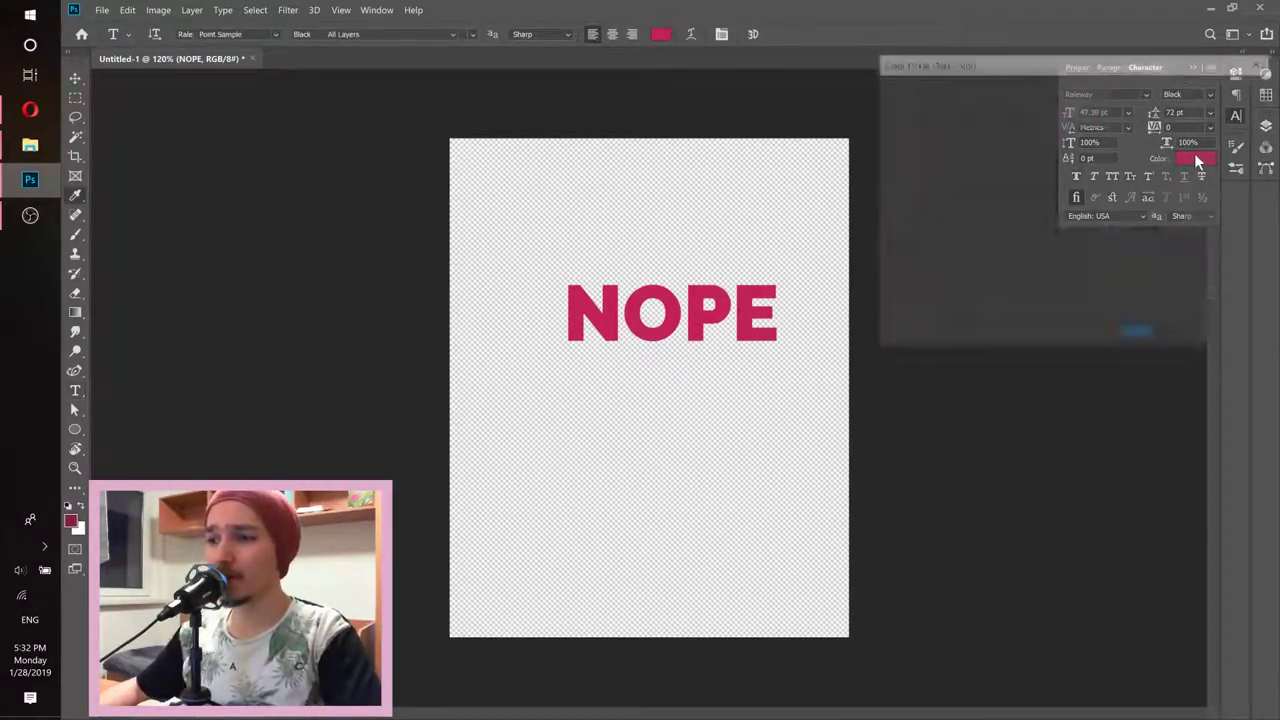
left_click_drag(1057, 137, 1054, 111)
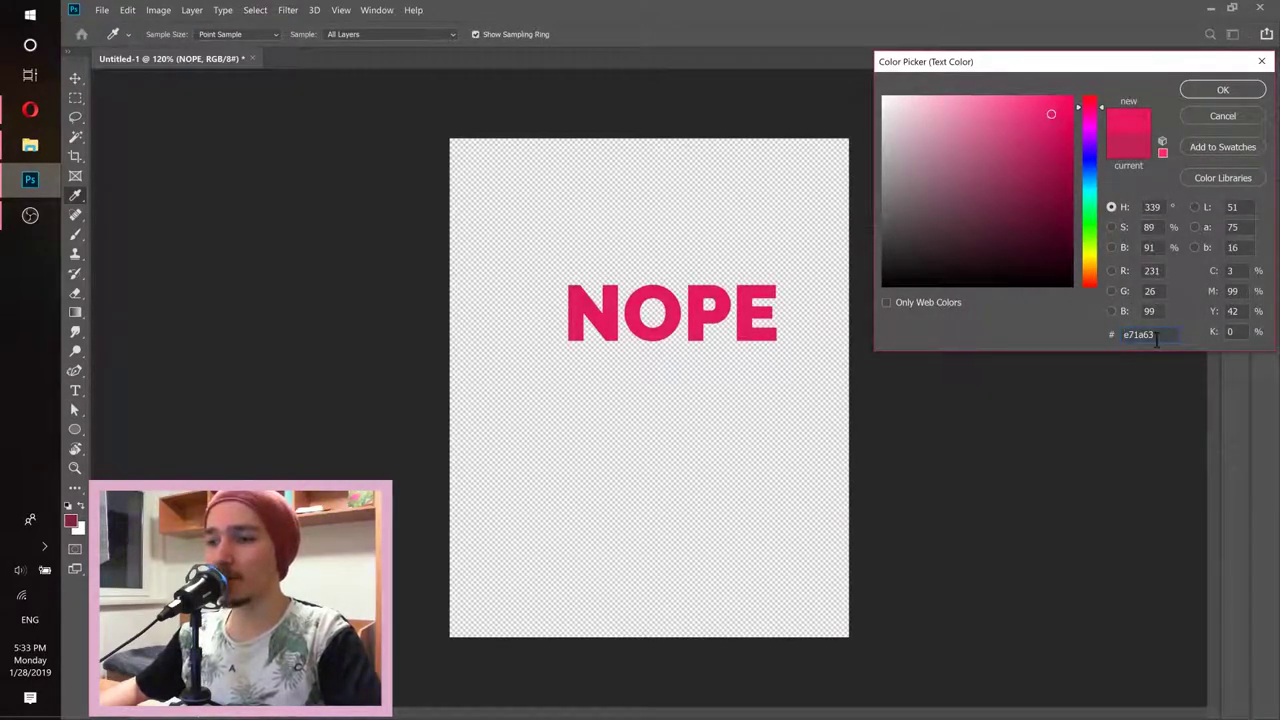
left_click_drag(1157, 338, 1084, 331)
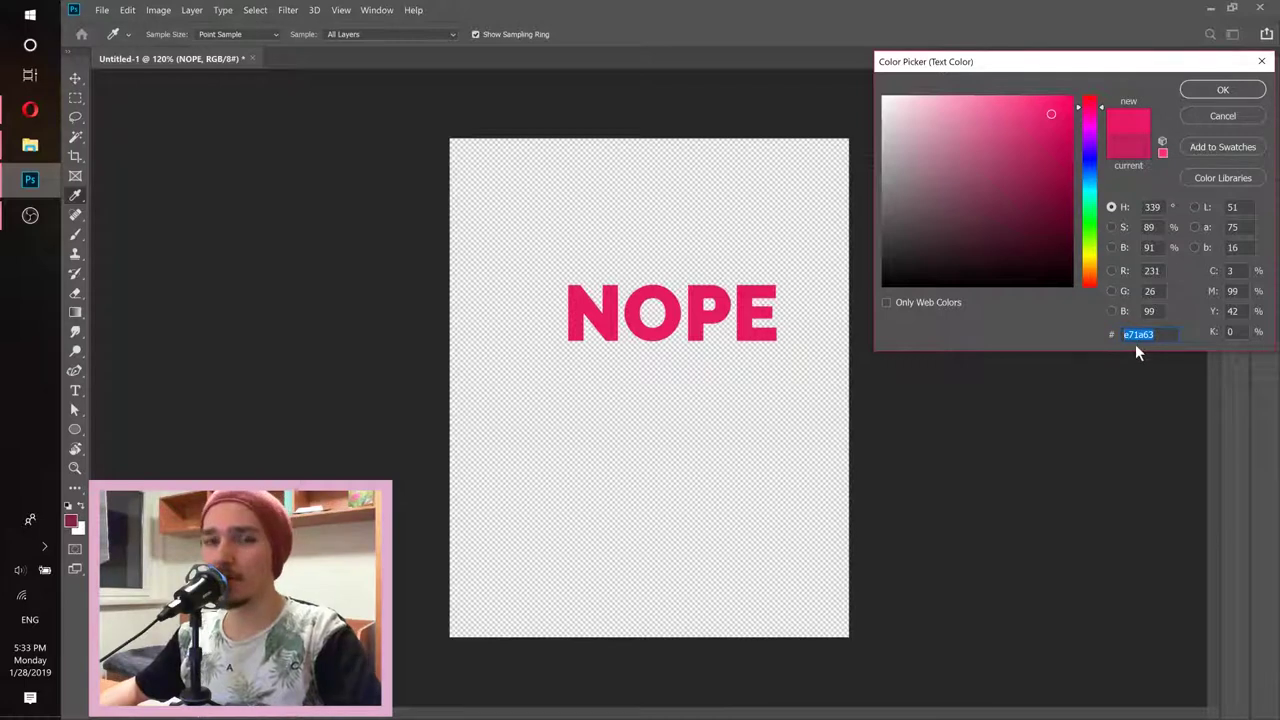
left_click(1198, 89)
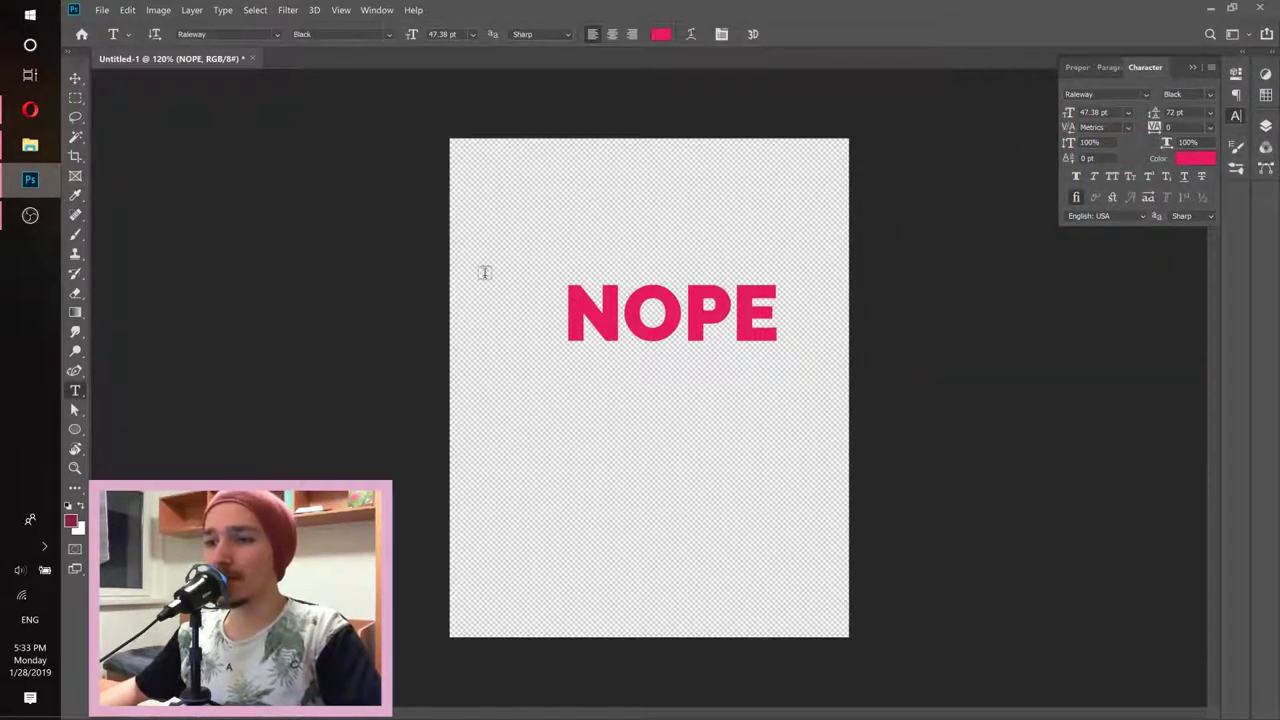
Centre NOPE on the canvas and apply 3D > New 3D Extrusion from Selected Layer
left_click(75, 78)
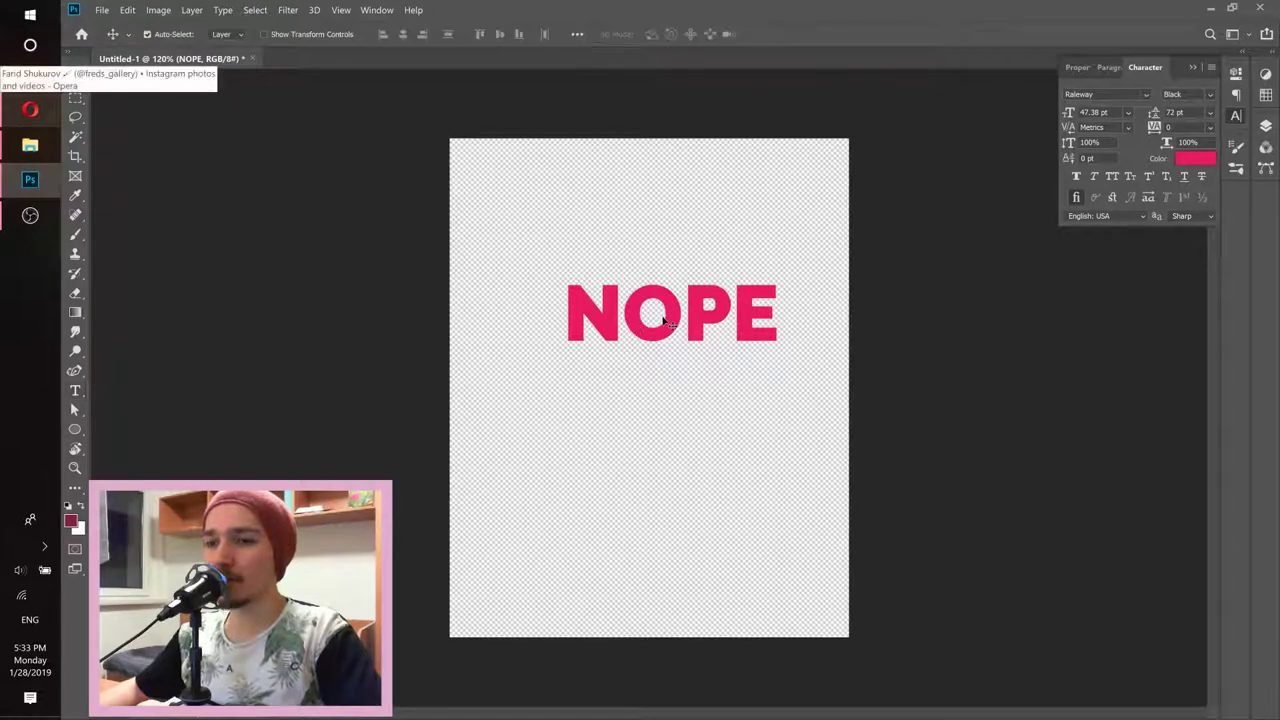
left_click_drag(670, 322, 647, 378)
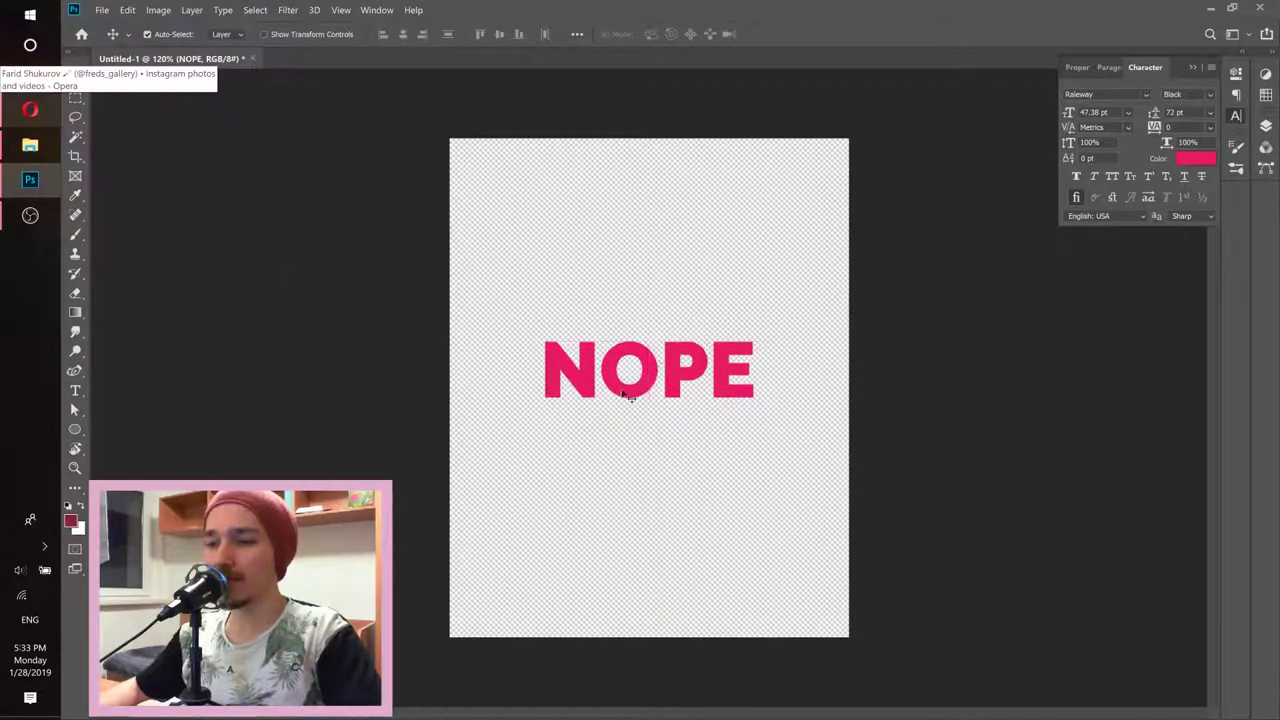
left_click(1266, 126)
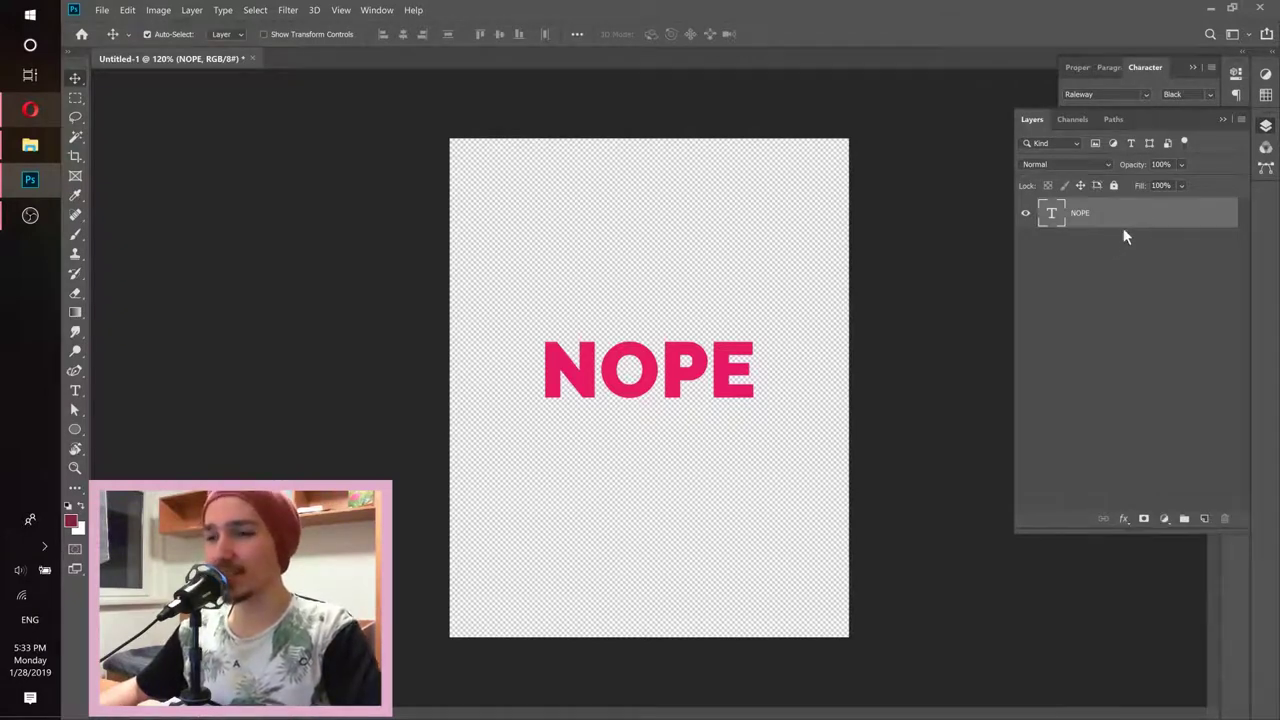
left_click(315, 12)
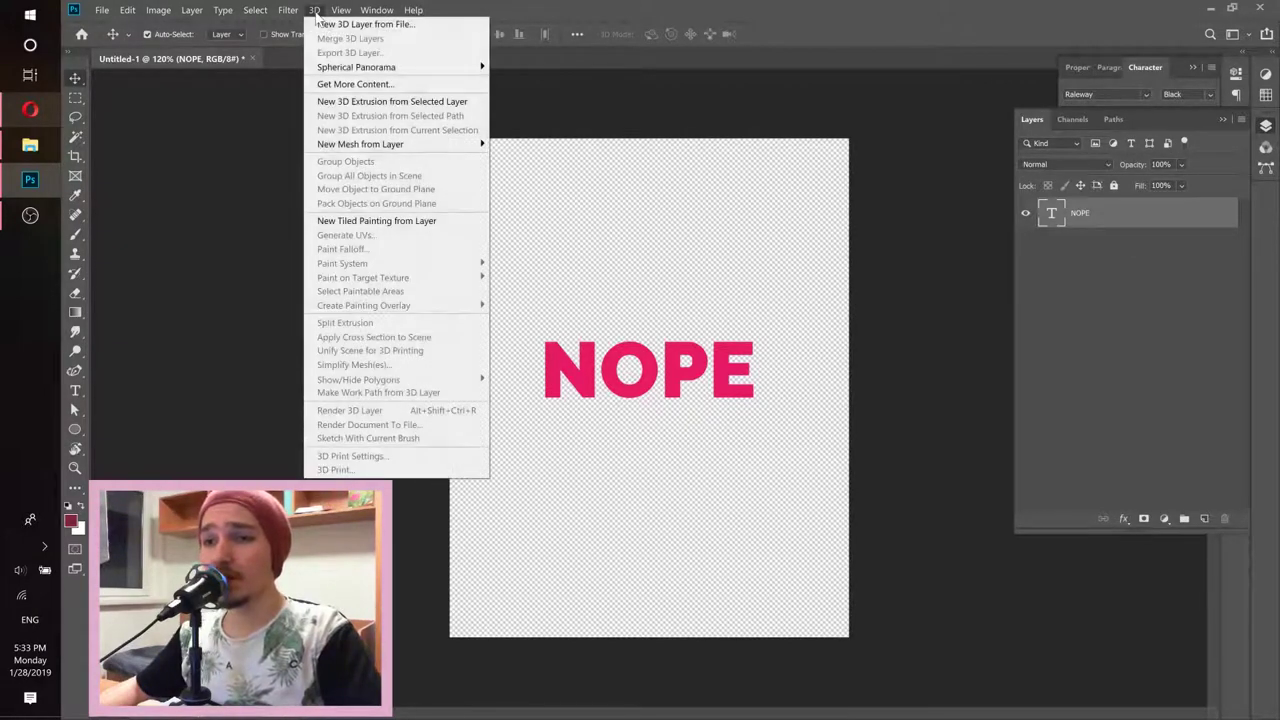
left_click(370, 104)
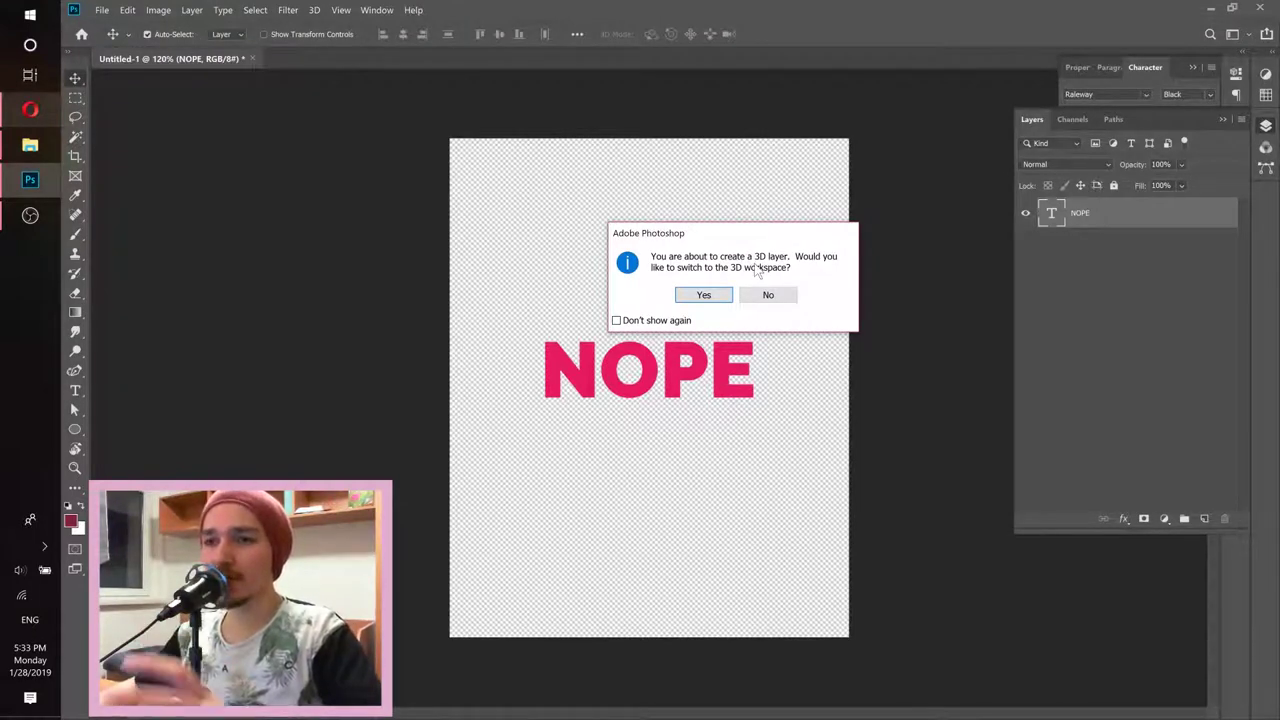
Accept the 3D workspace and rotate the NOPE mesh to reveal its extruded side
left_click(704, 295)
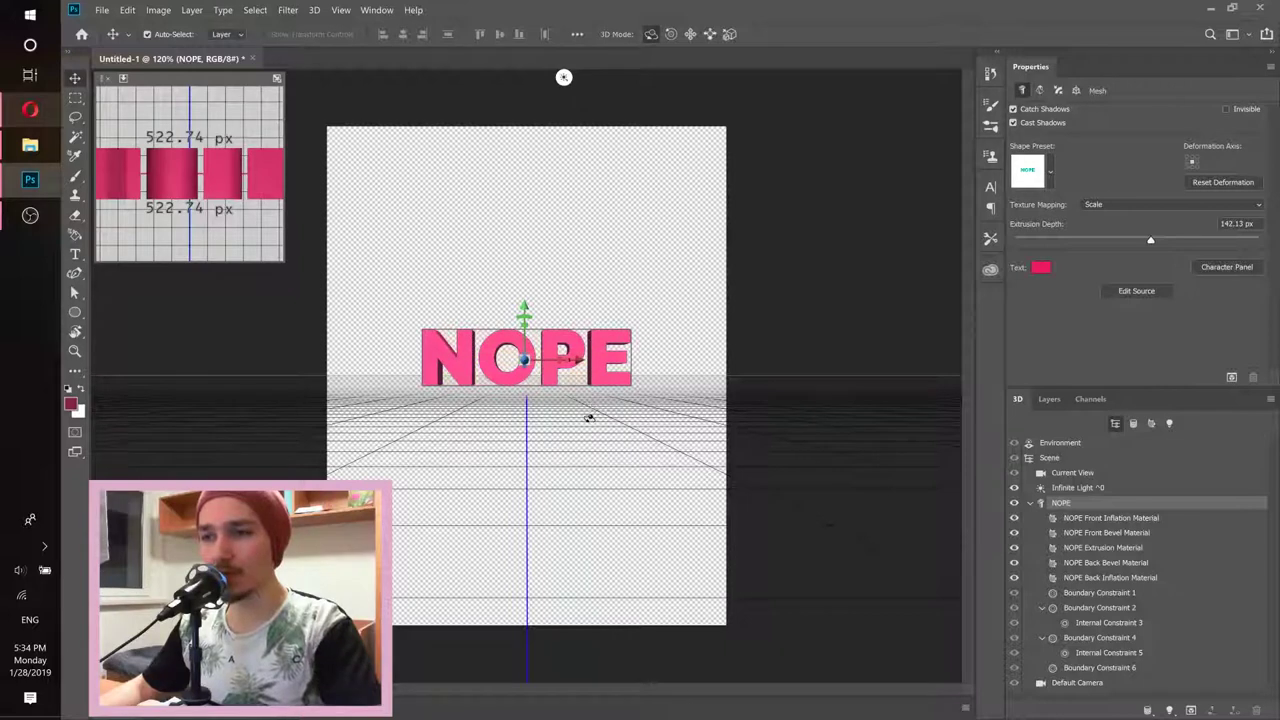
left_click(649, 34)
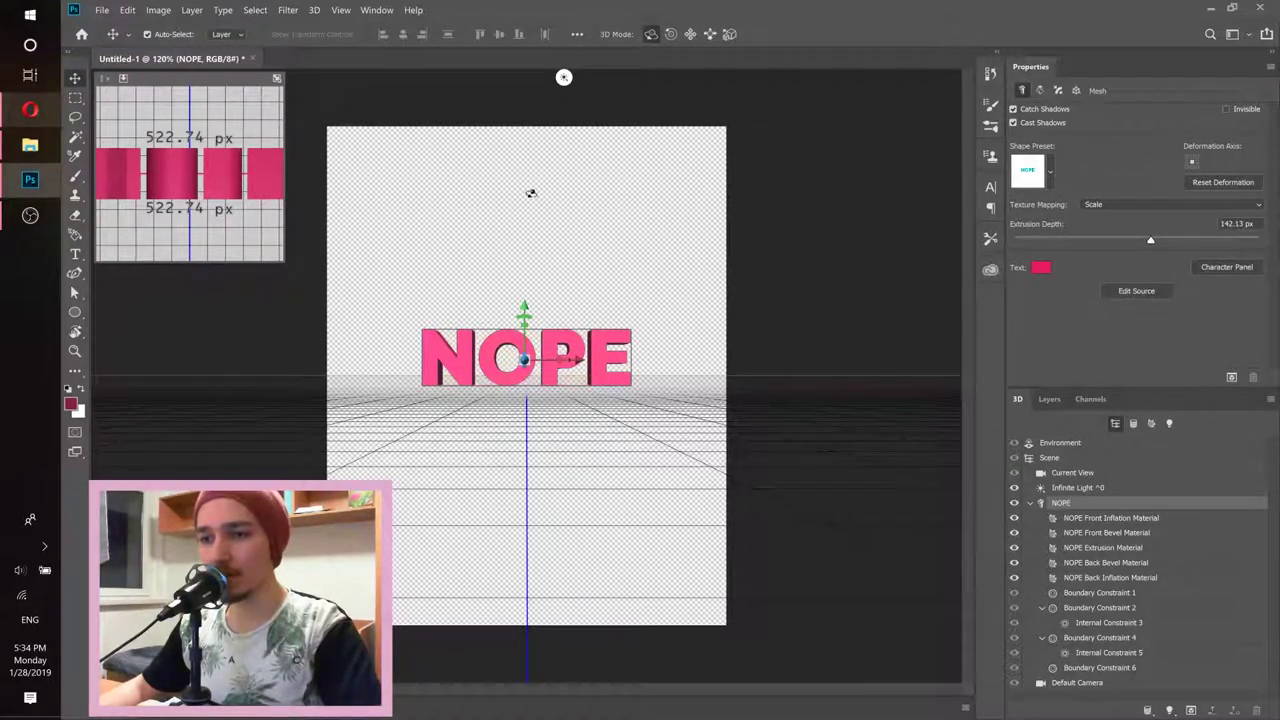
mouse_move(503, 206)
left_mouse_down()
mouse_move(543, 209)
mouse_move(472, 209)
mouse_move(503, 203)
mouse_move(515, 219)
left_mouse_up()
Orbit the current camera view to look down on NOPE from higher
left_click(603, 150)
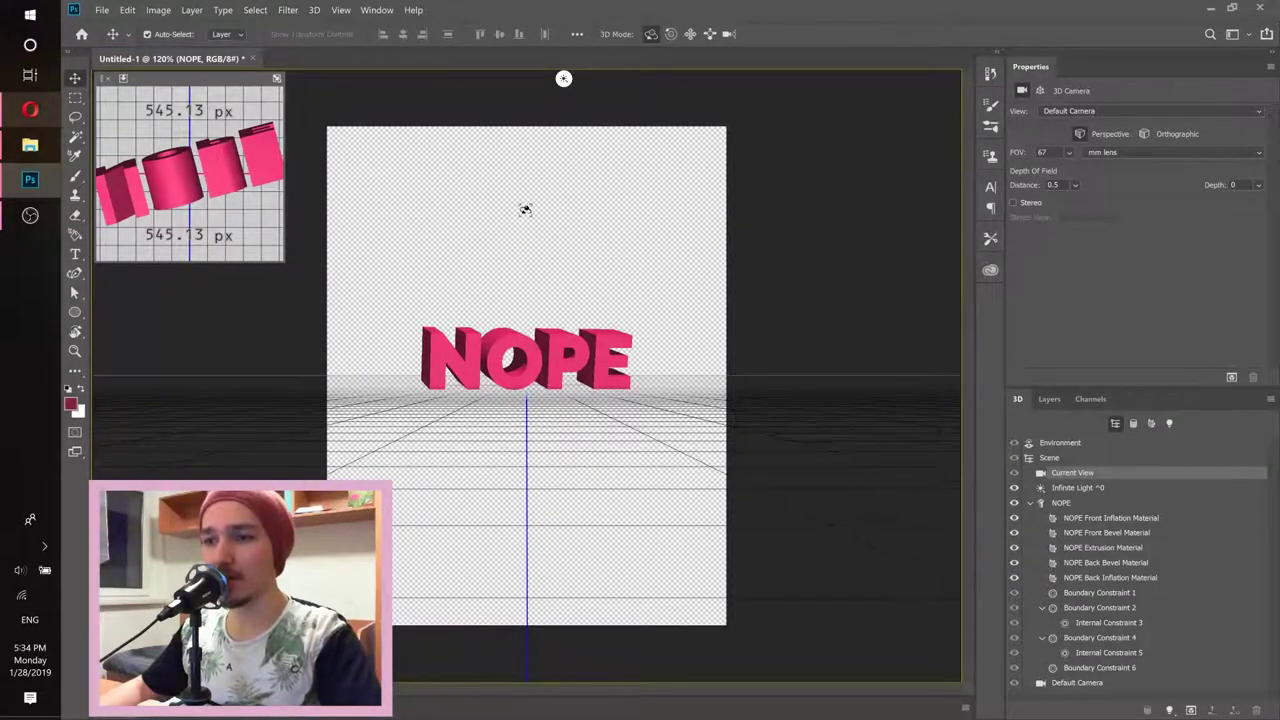
mouse_move(523, 206)
left_mouse_down()
mouse_move(537, 209)
mouse_move(522, 212)
left_mouse_up()
left_click(553, 297)
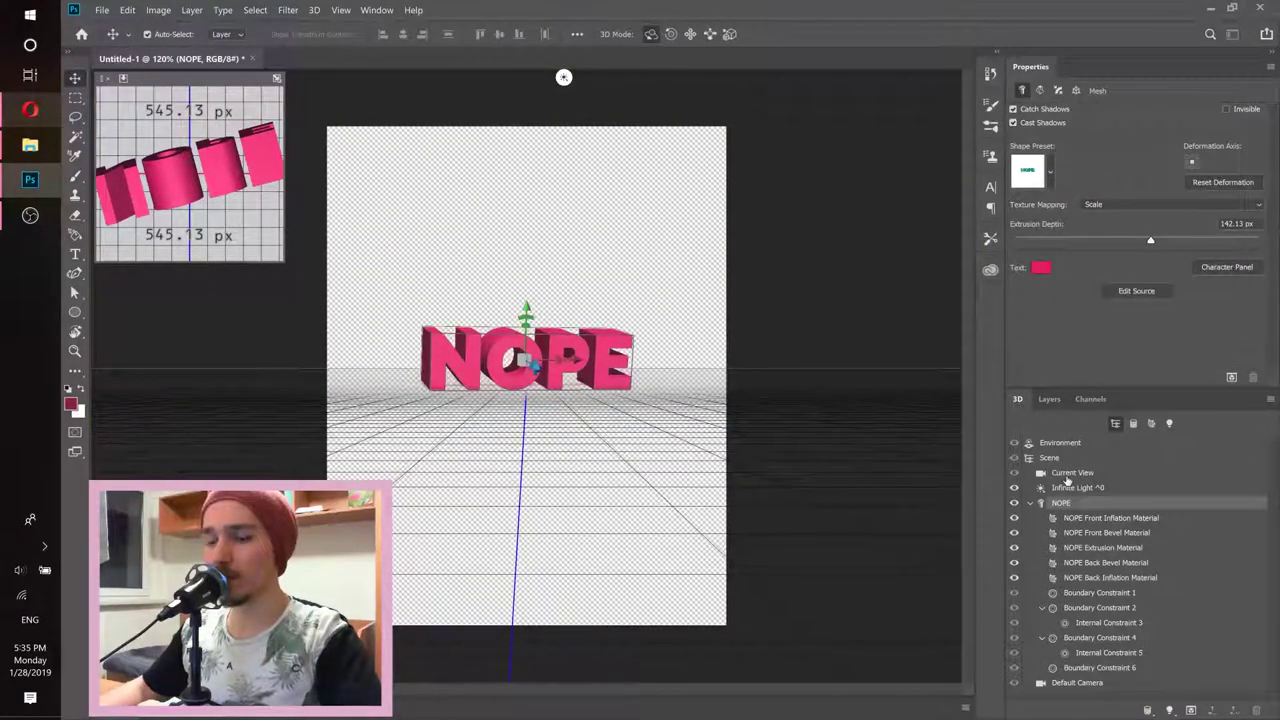
left_click(1066, 474)
mouse_move(537, 222)
left_mouse_down()
mouse_move(536, 240)
mouse_move(531, 223)
left_mouse_up()
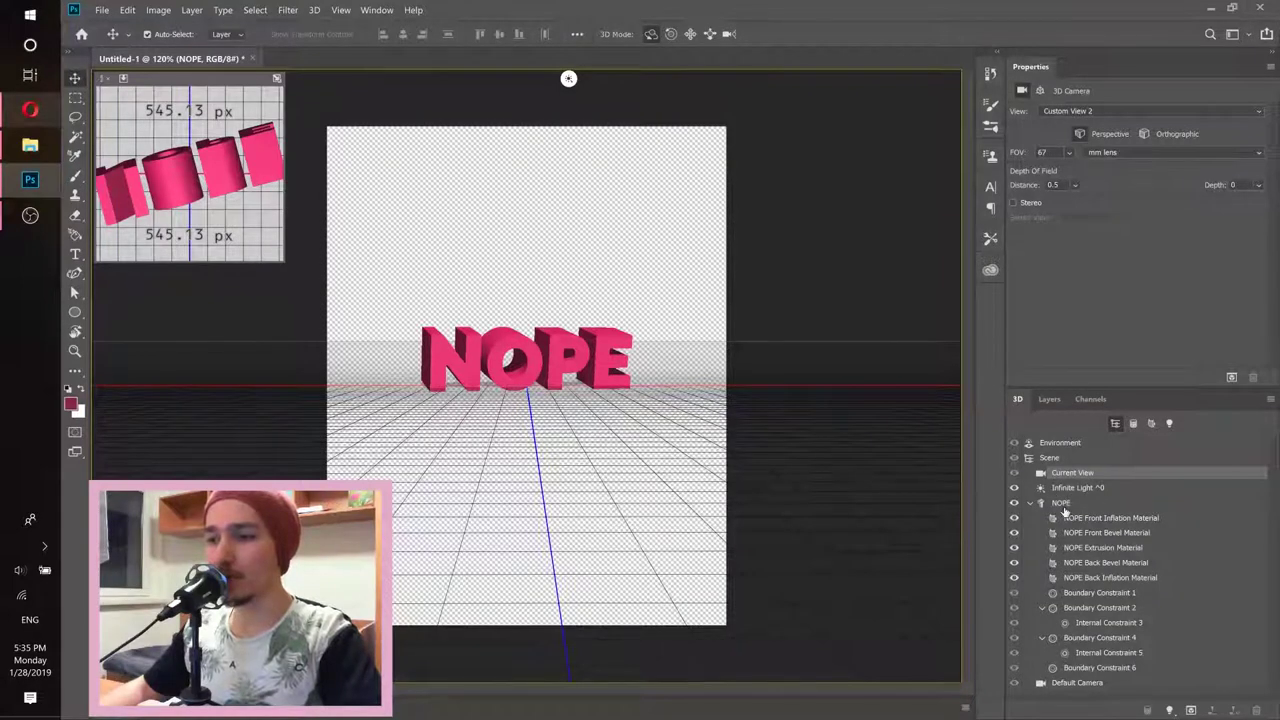
Rotate the NOPE mesh slightly and try a shallower extrusion shape preset
left_click(1061, 504)
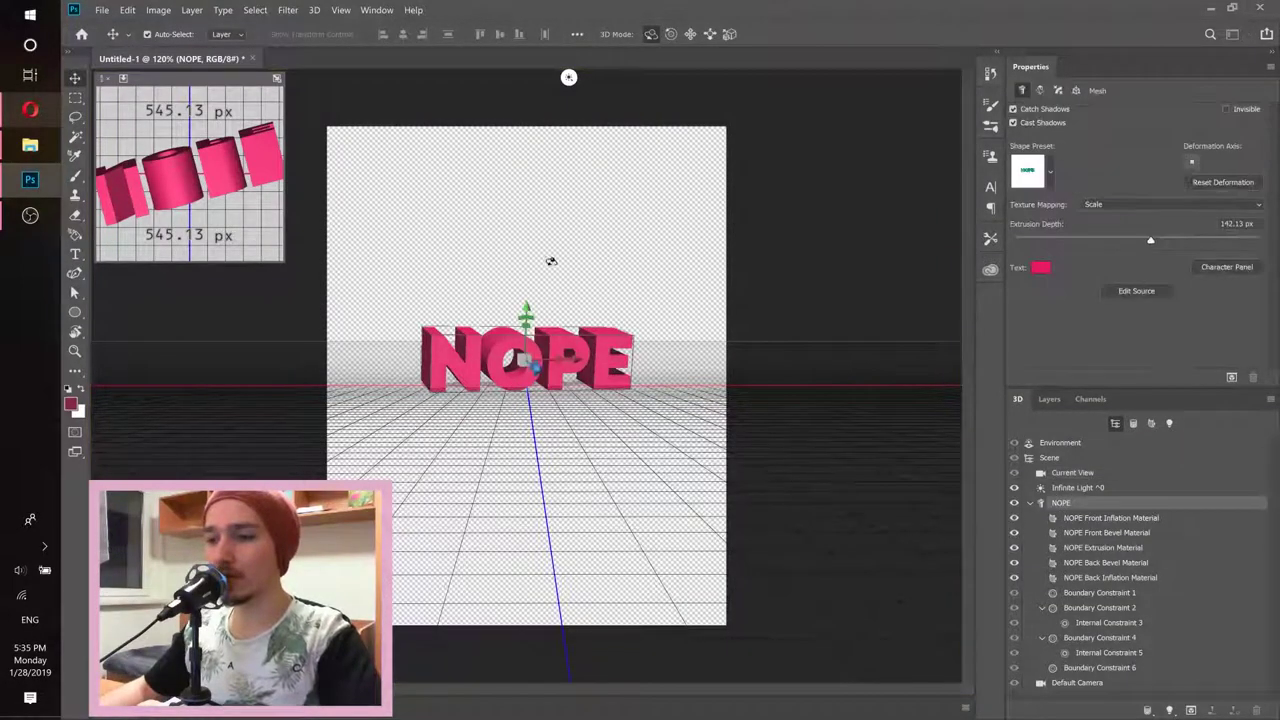
mouse_move(504, 284)
left_mouse_down()
mouse_move(480, 277)
mouse_move(506, 281)
left_mouse_up()
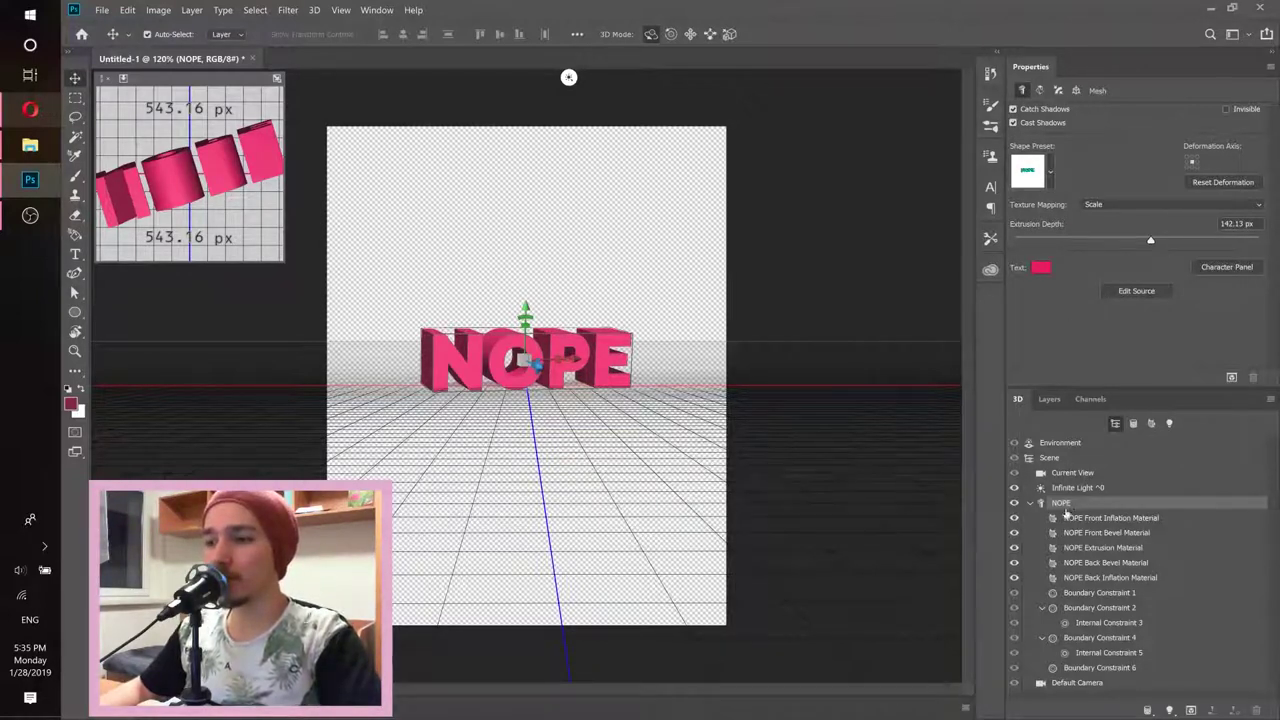
left_click(1051, 173)
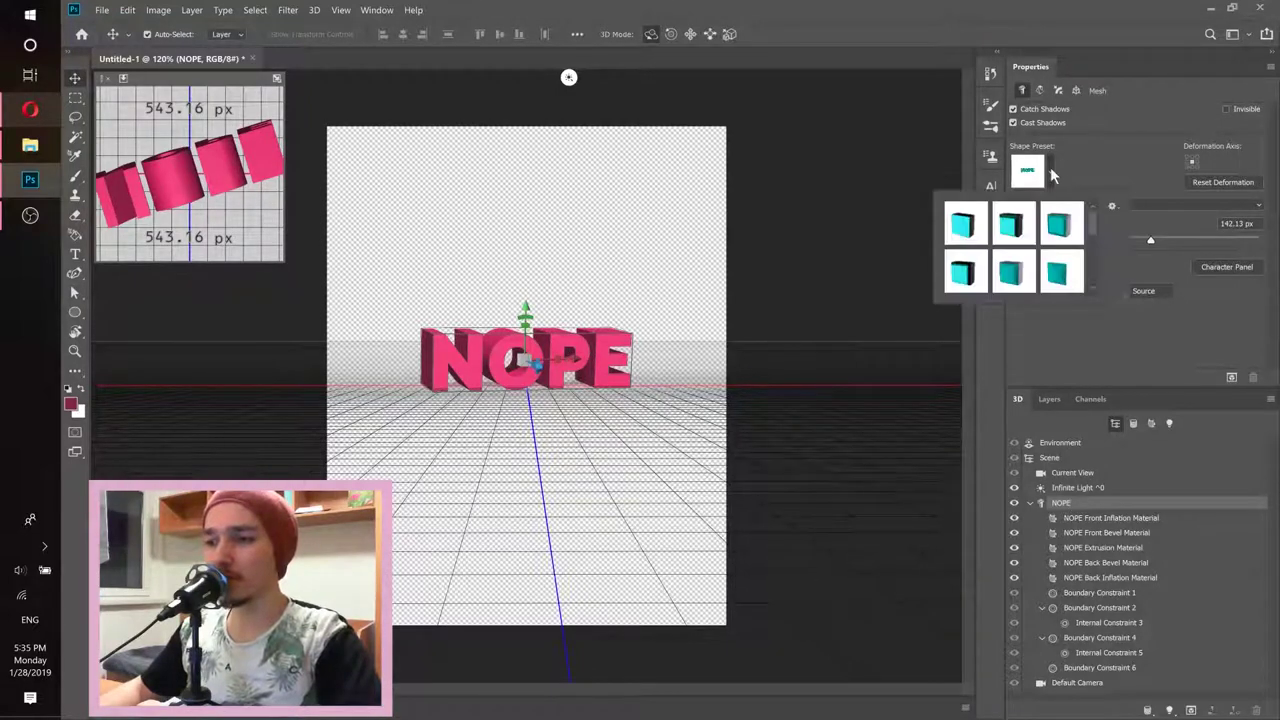
left_click(1064, 227)
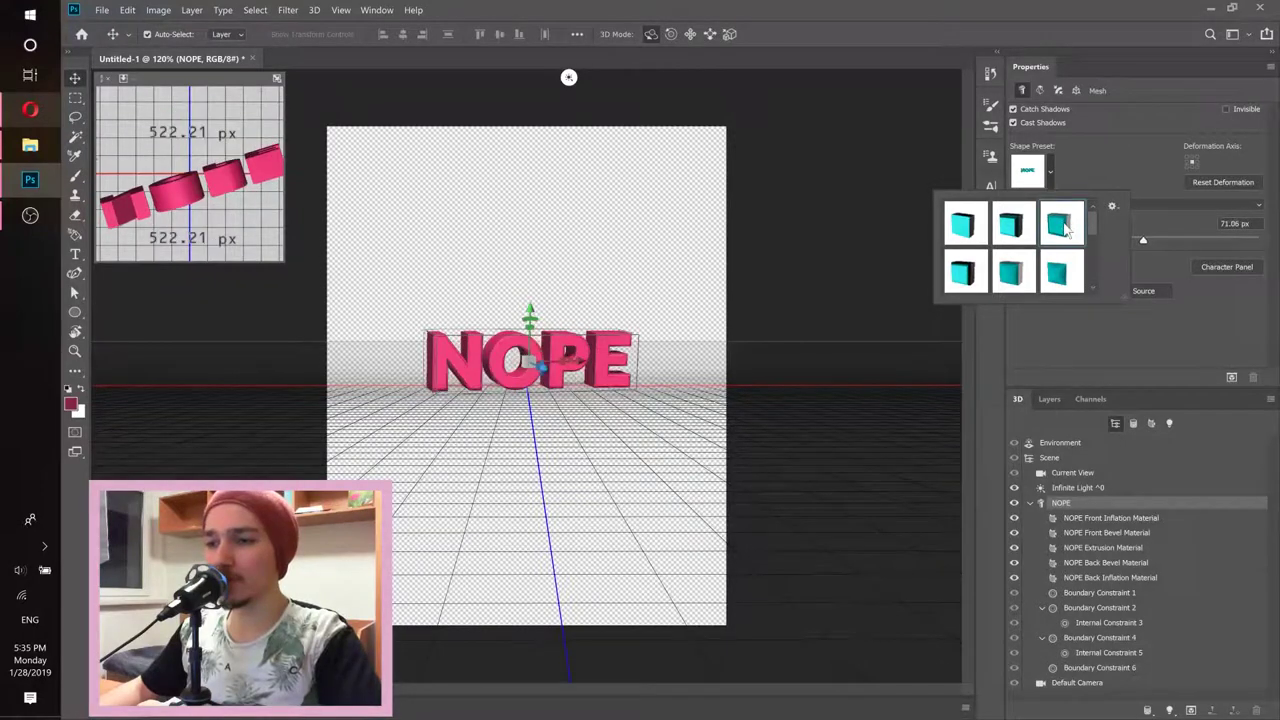
left_click(1004, 230)
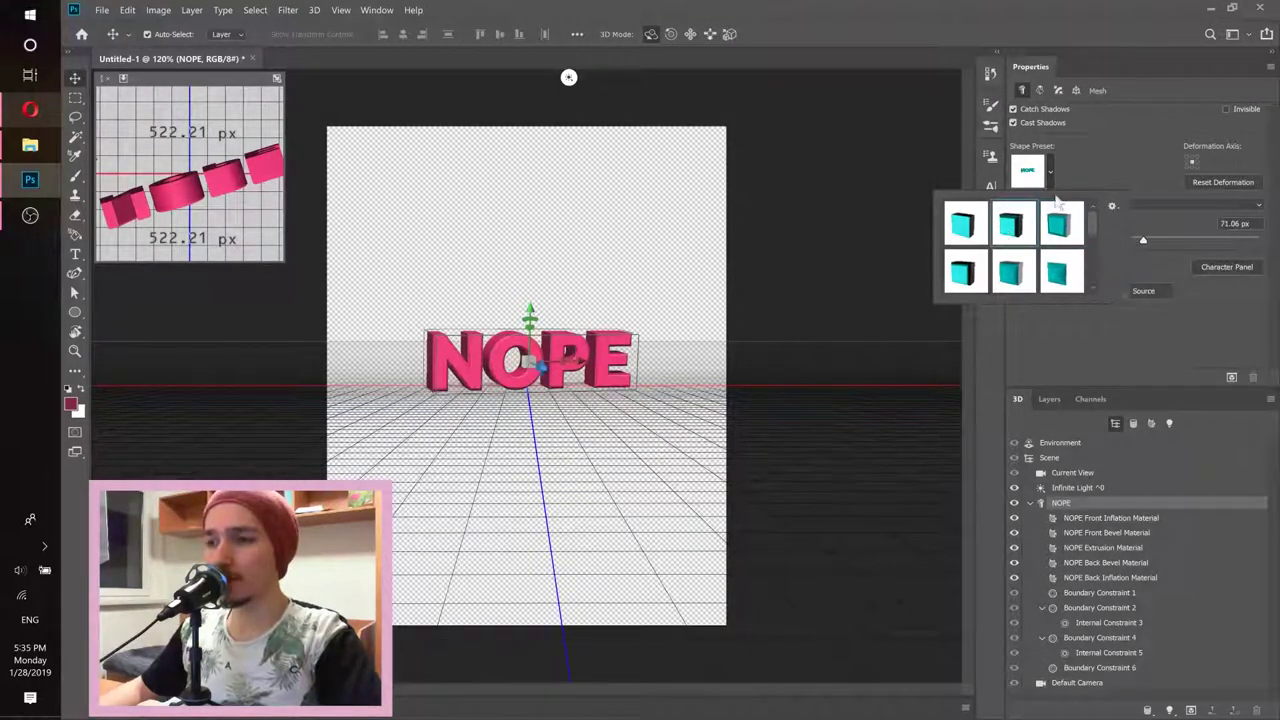
left_click(1110, 147)
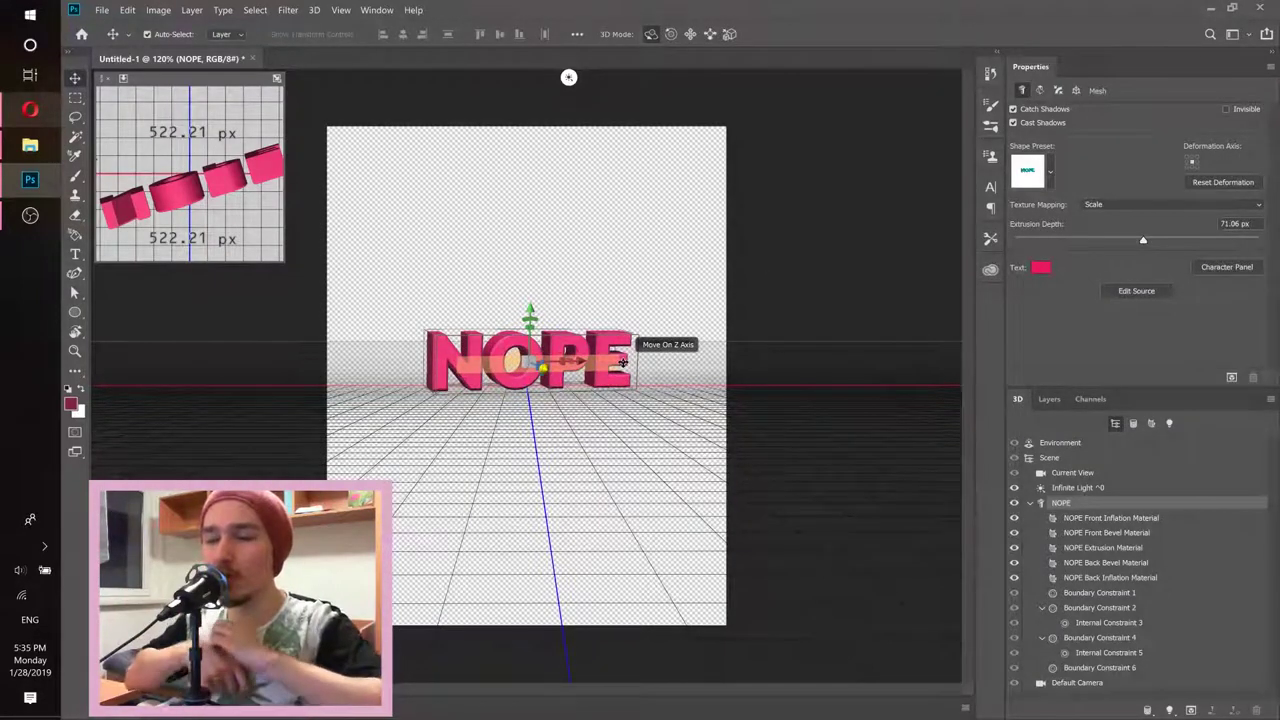
Zoom in and settle on the rounded, inflated shape preset for the NOPE letters
key("ctrl+plus")
key("ctrl+plus")
key("ctrl+plus")
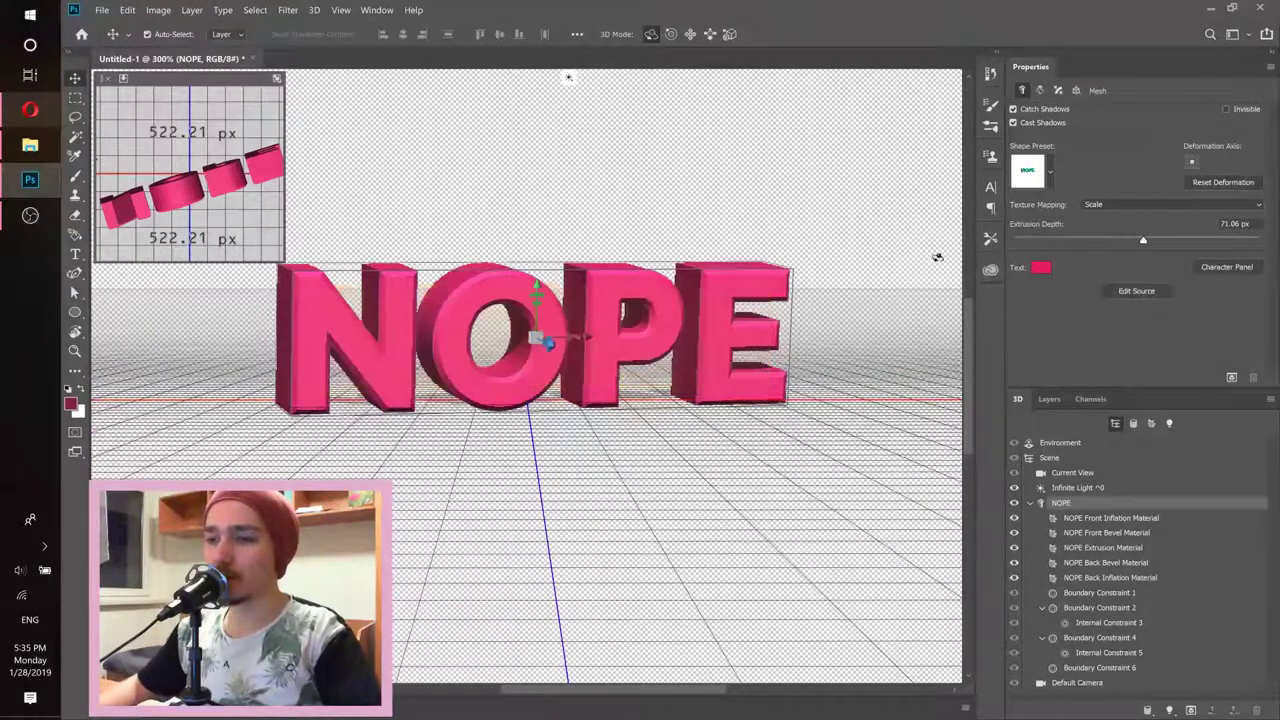
left_click(1049, 171)
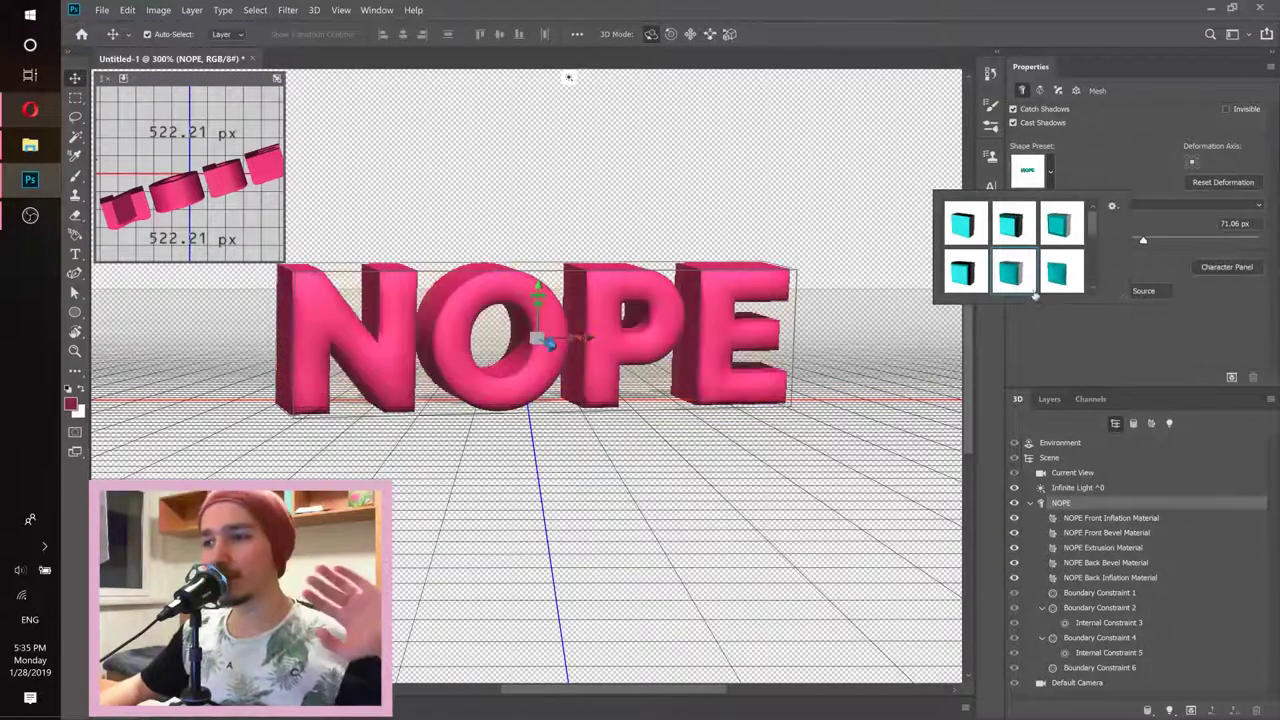
left_click(1060, 272)
left_click(962, 224)
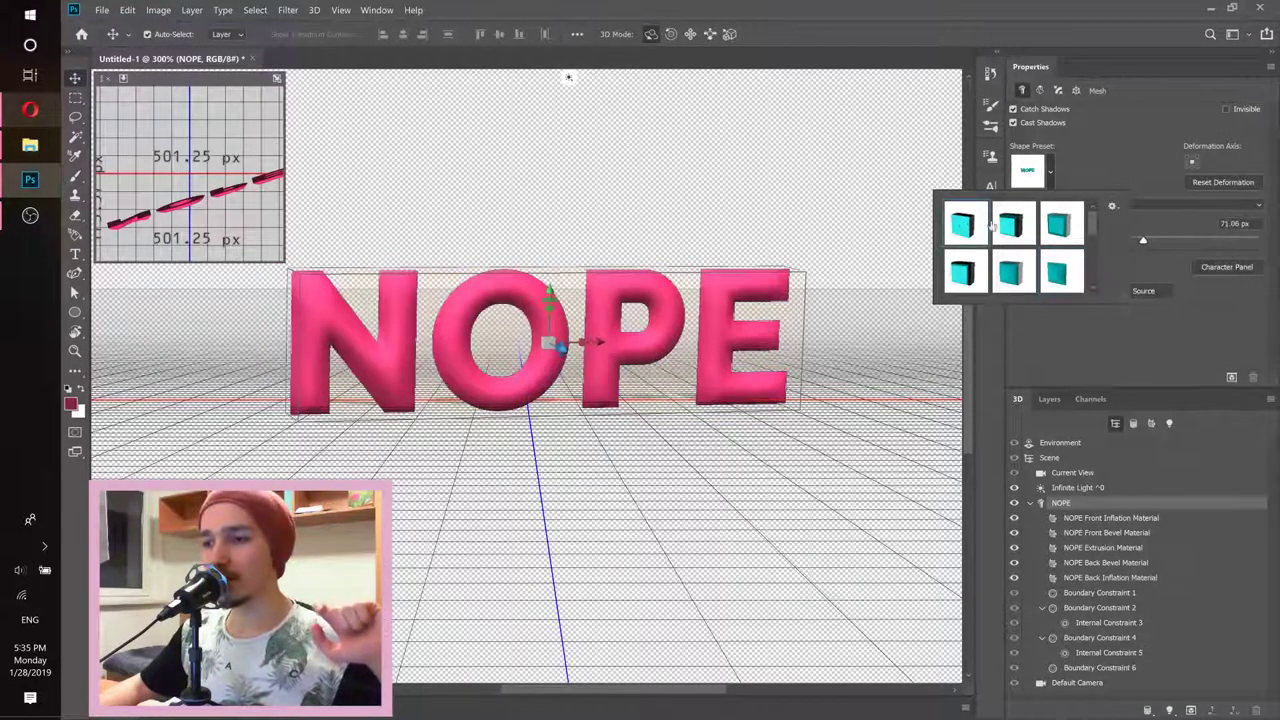
left_click_drag(1092, 228, 1095, 258)
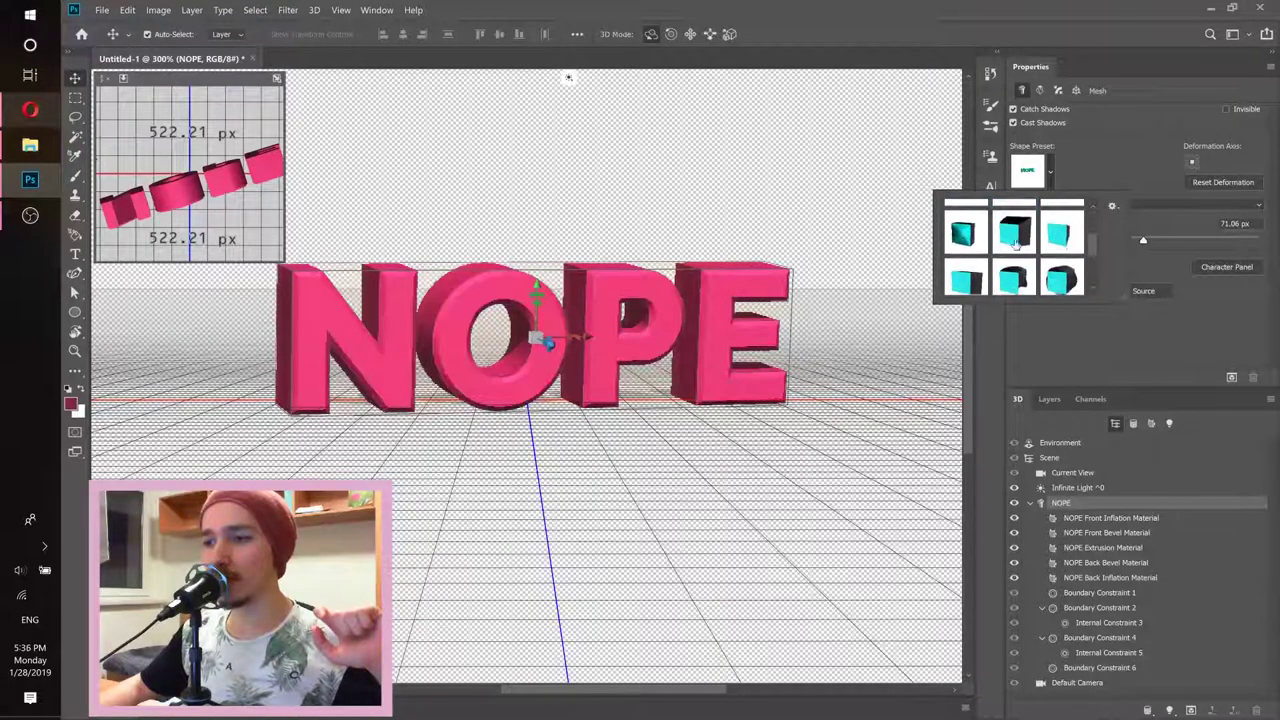
left_click(960, 235)
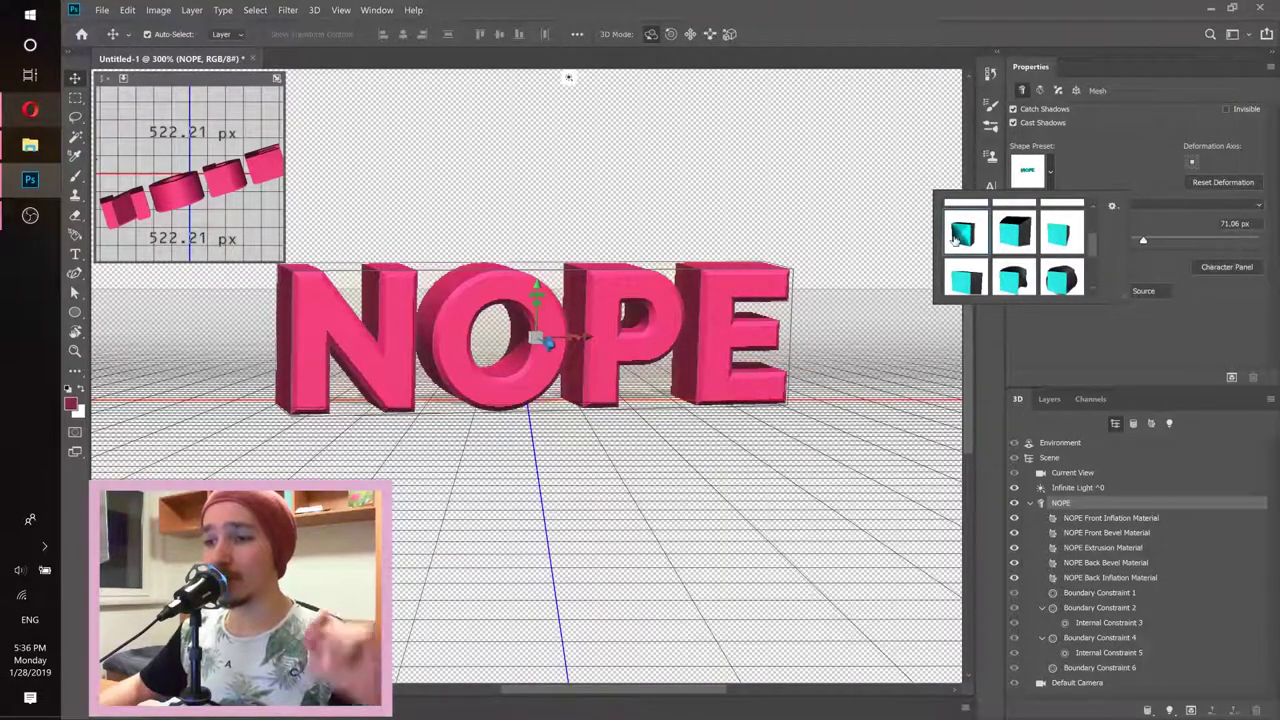
left_click_drag(1093, 256, 1093, 234)
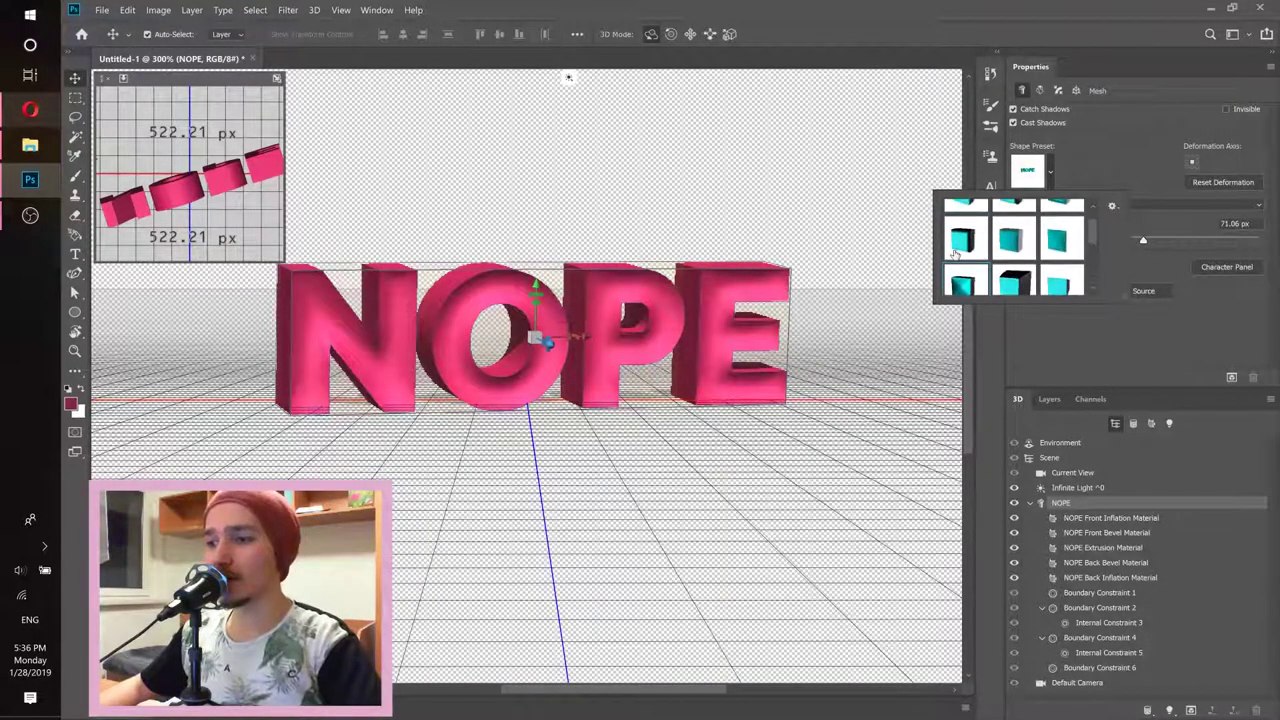
left_click(1013, 240)
left_click(1013, 240)
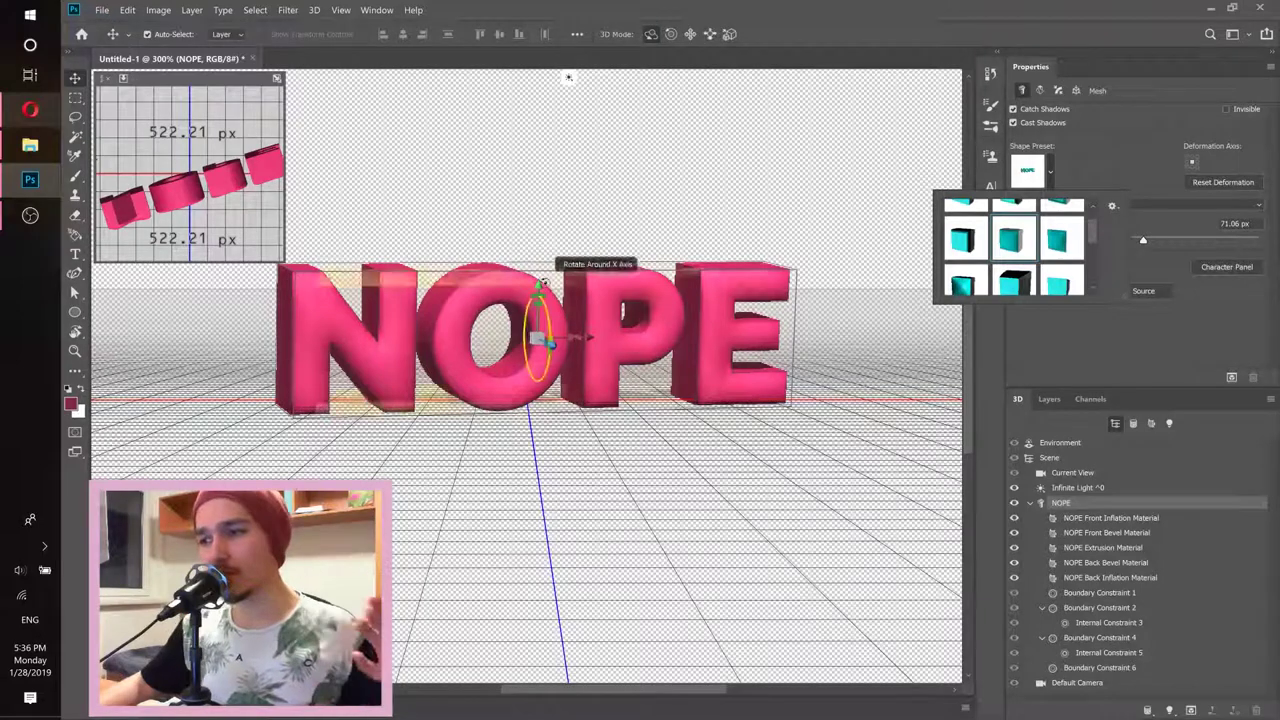
left_click(1112, 153)
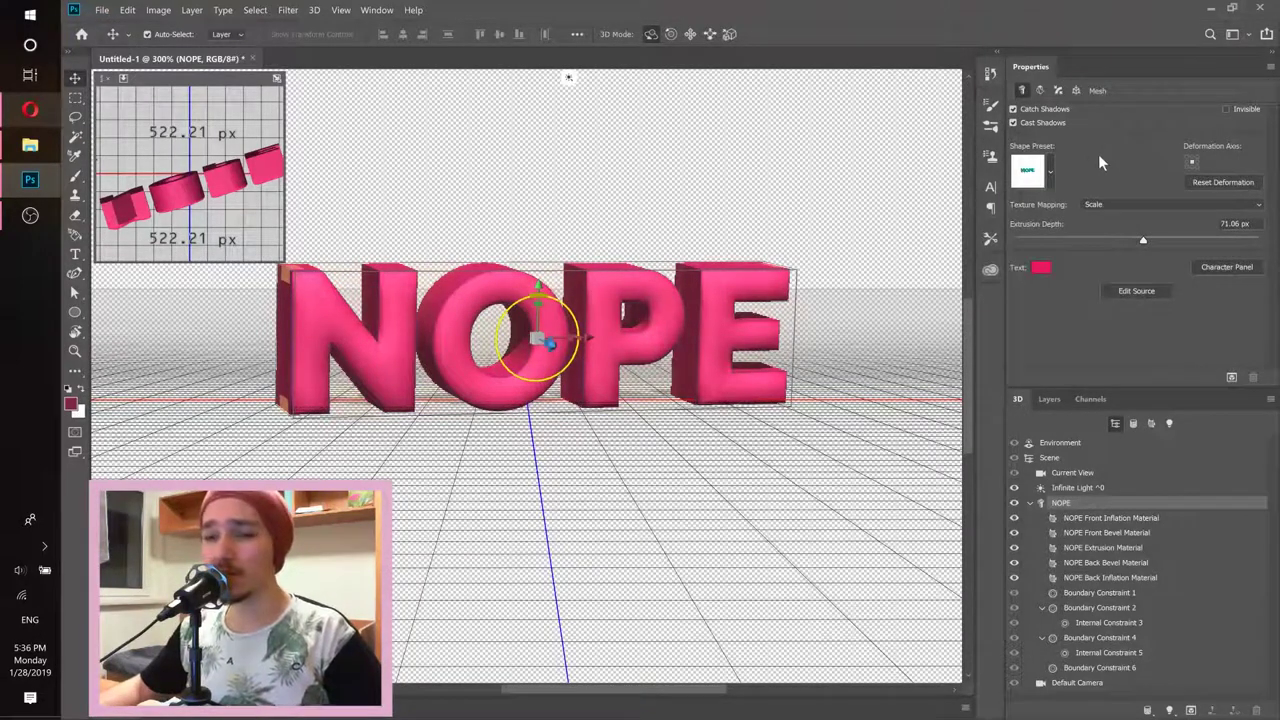
Set the front cap inflate angle to 56° with 11% strength
left_click(1059, 90)
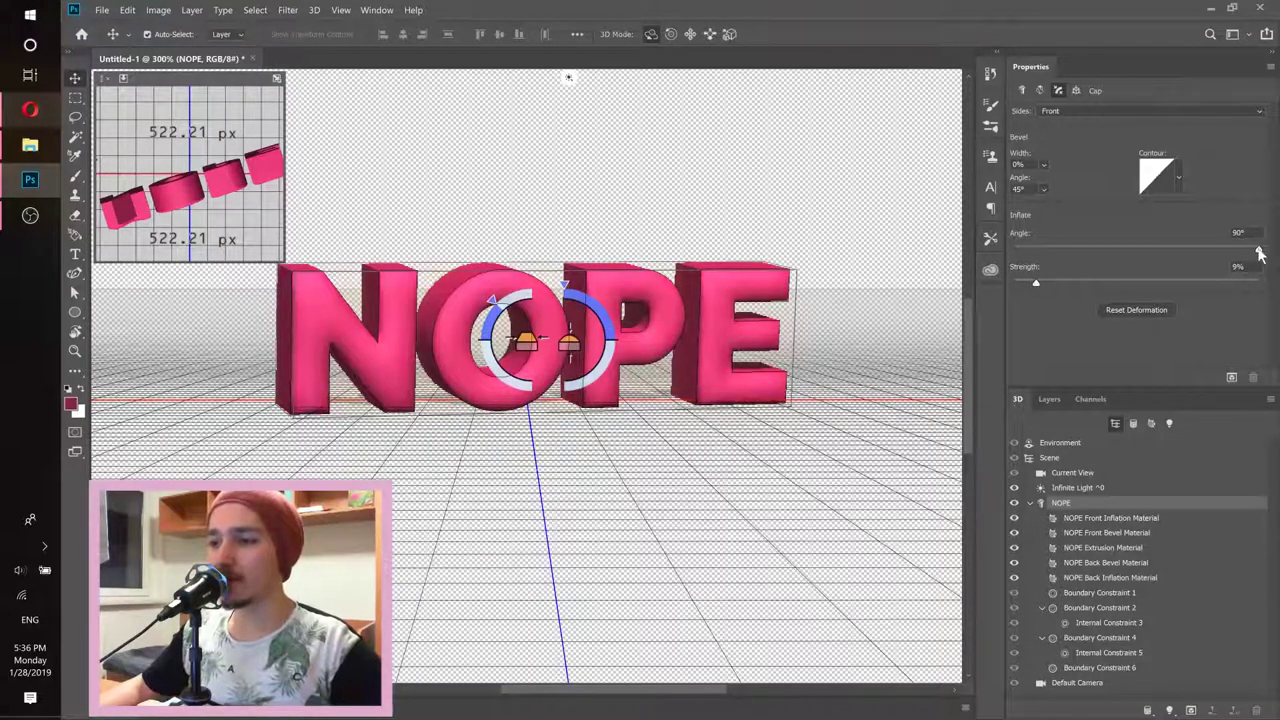
left_click_drag(1259, 254, 979, 256)
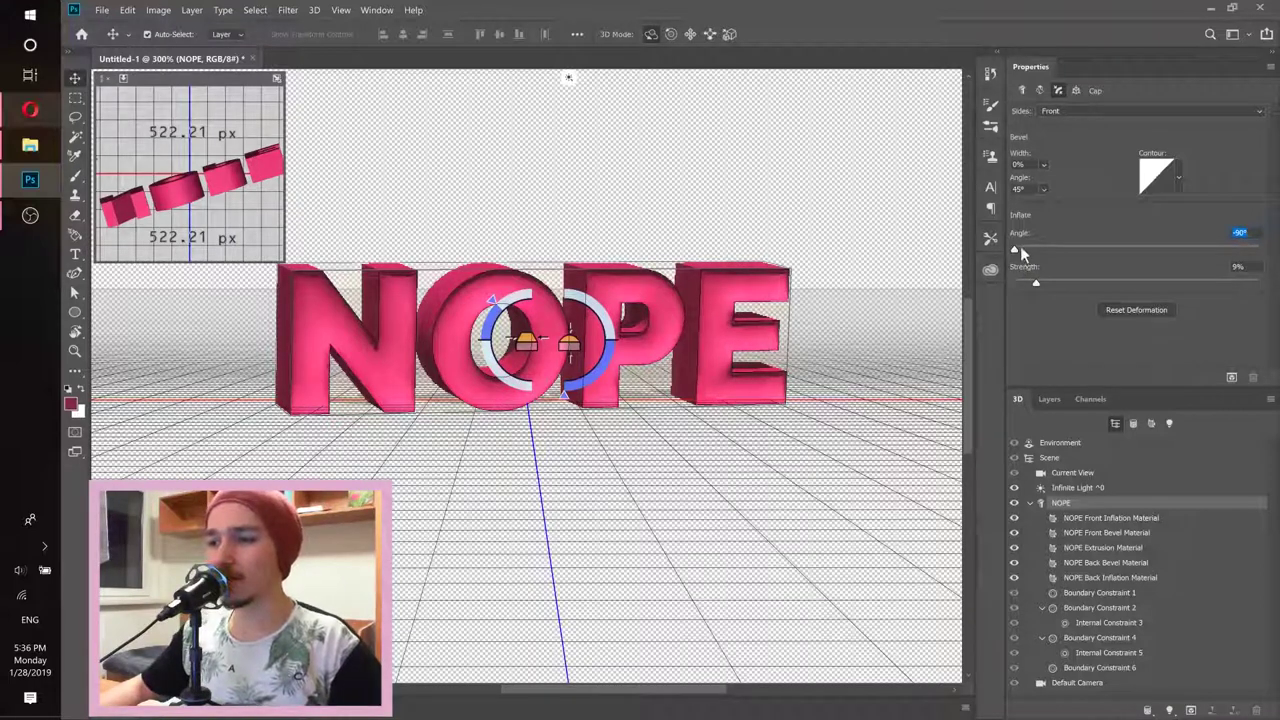
left_click_drag(1191, 236, 1213, 240)
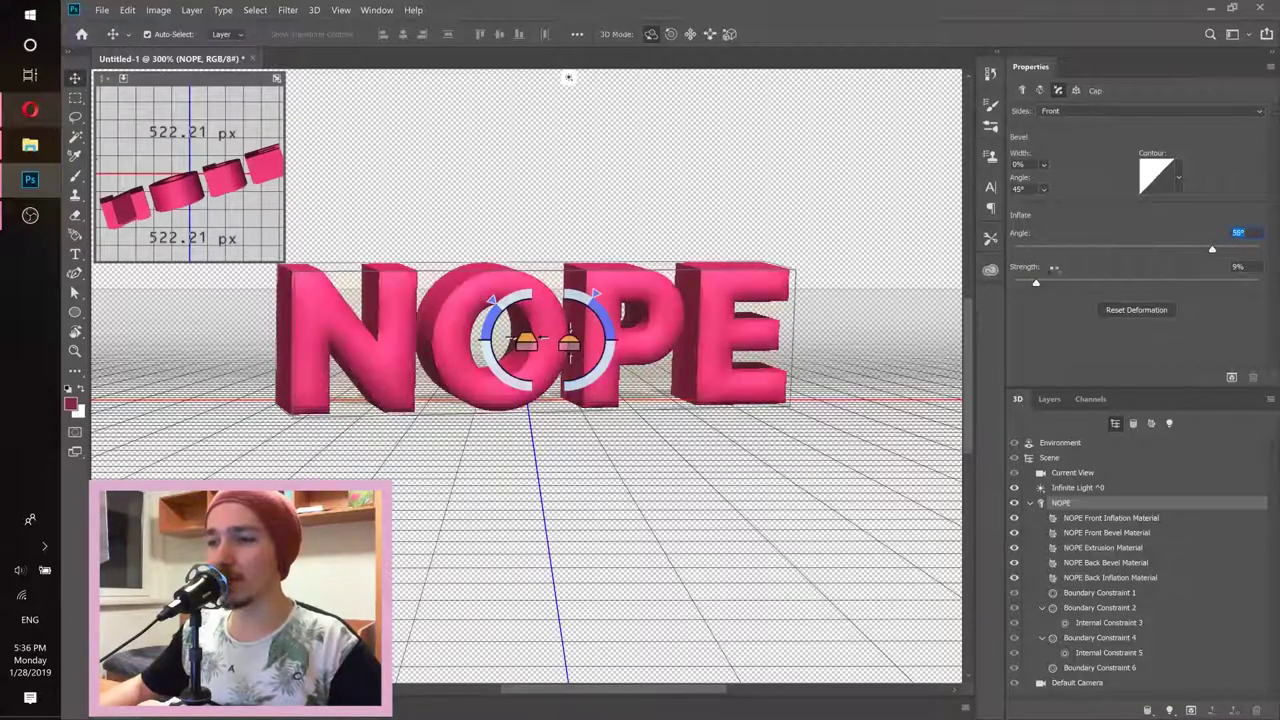
mouse_move(1037, 285)
left_mouse_down()
mouse_move(1213, 272)
mouse_move(1042, 287)
left_mouse_up()
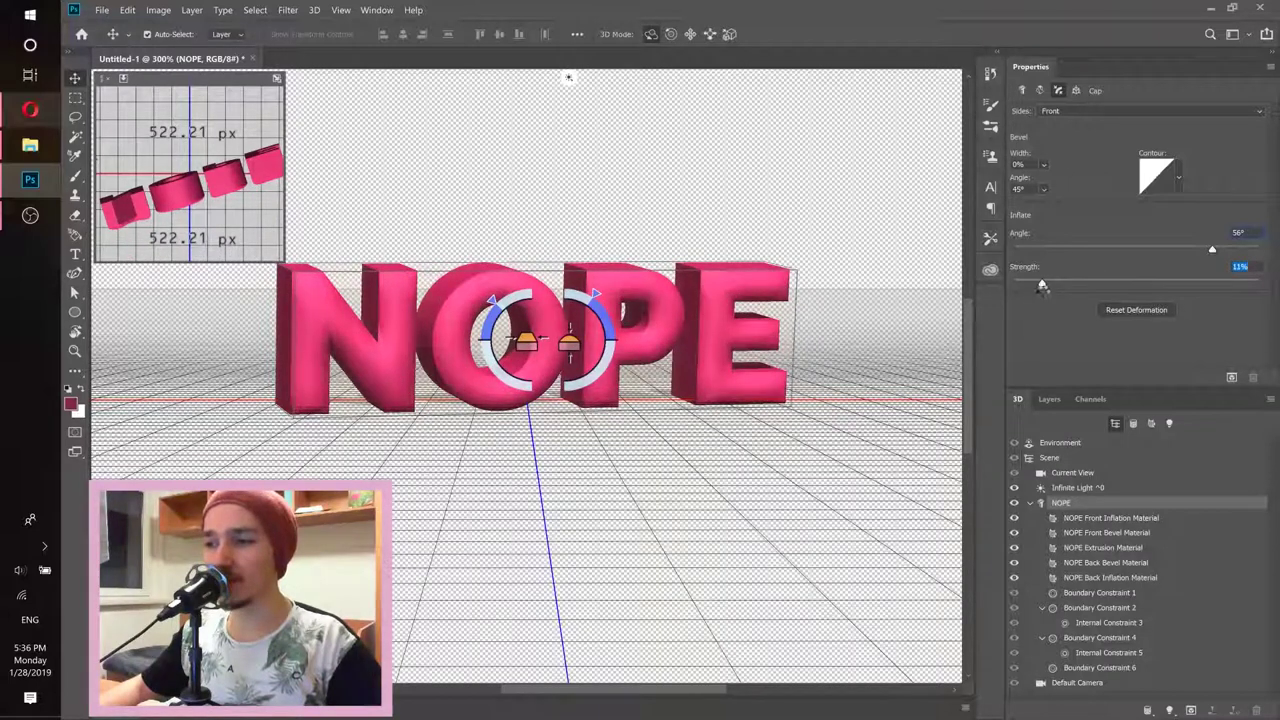
Give the letter fronts a 21% bevel at a 33° angle
left_click(1042, 164)
mouse_move(1053, 179)
left_mouse_down()
mouse_move(1089, 185)
mouse_move(1075, 183)
left_mouse_up()
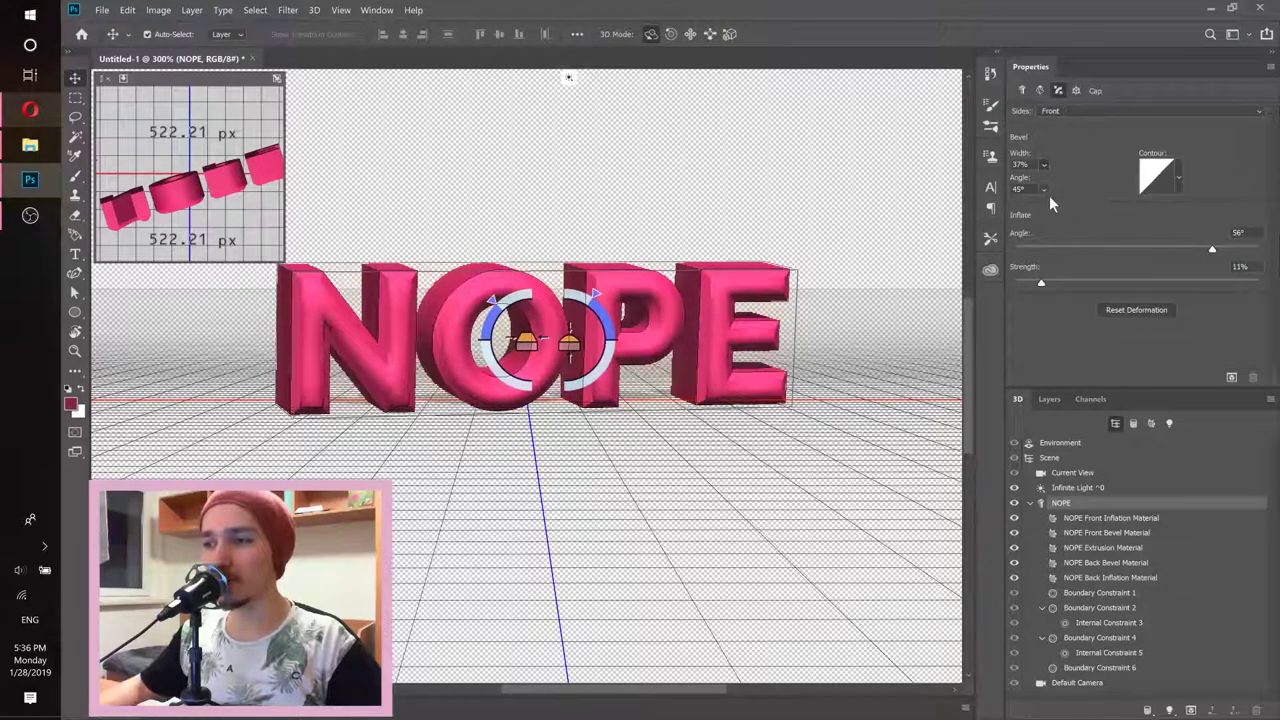
mouse_move(1071, 207)
left_mouse_down()
mouse_move(1026, 207)
mouse_move(1071, 207)
left_mouse_up()
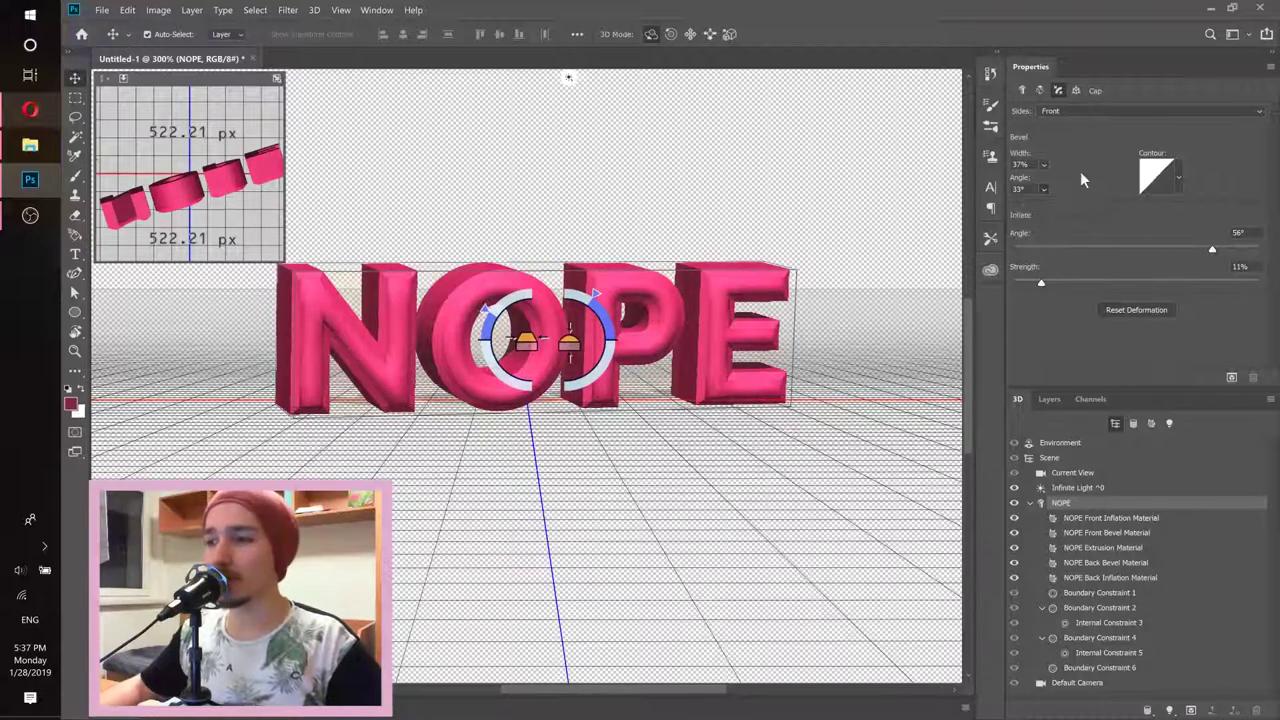
left_click_drag(1043, 164, 1053, 182)
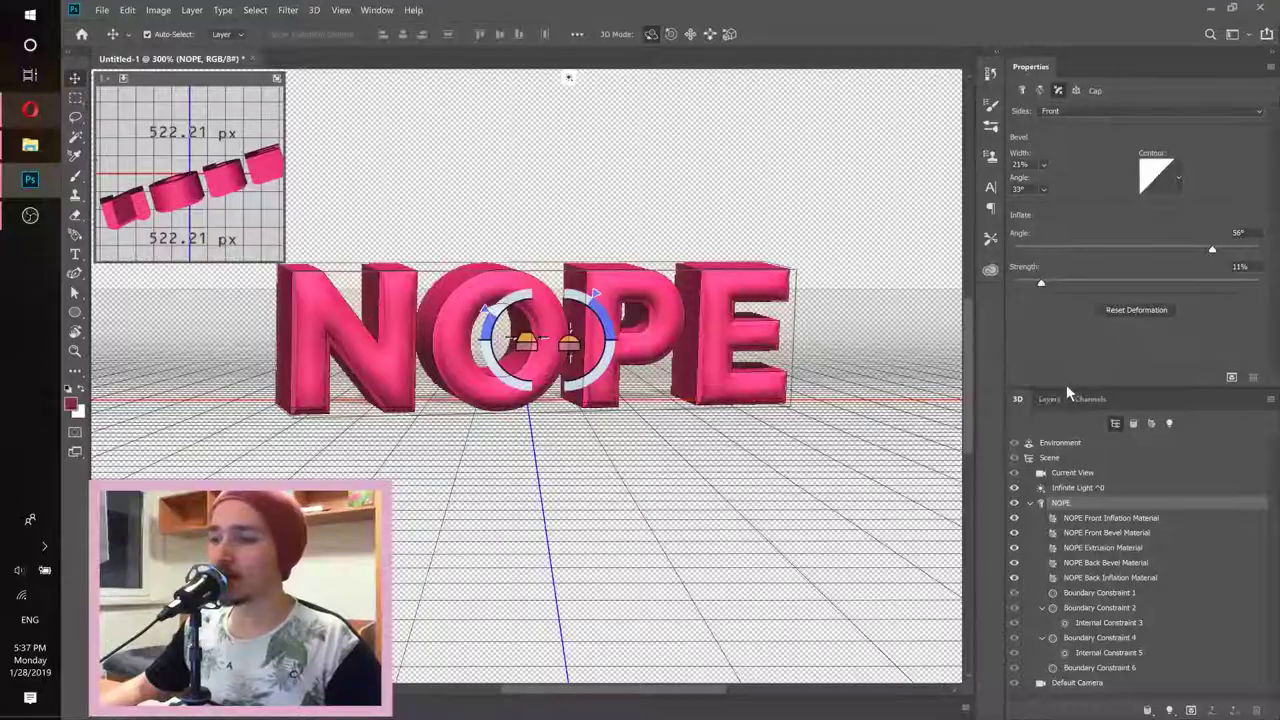
Convert the 3D NOPE layer into an embedded smart object, NOPE.psb
left_click(1051, 399)
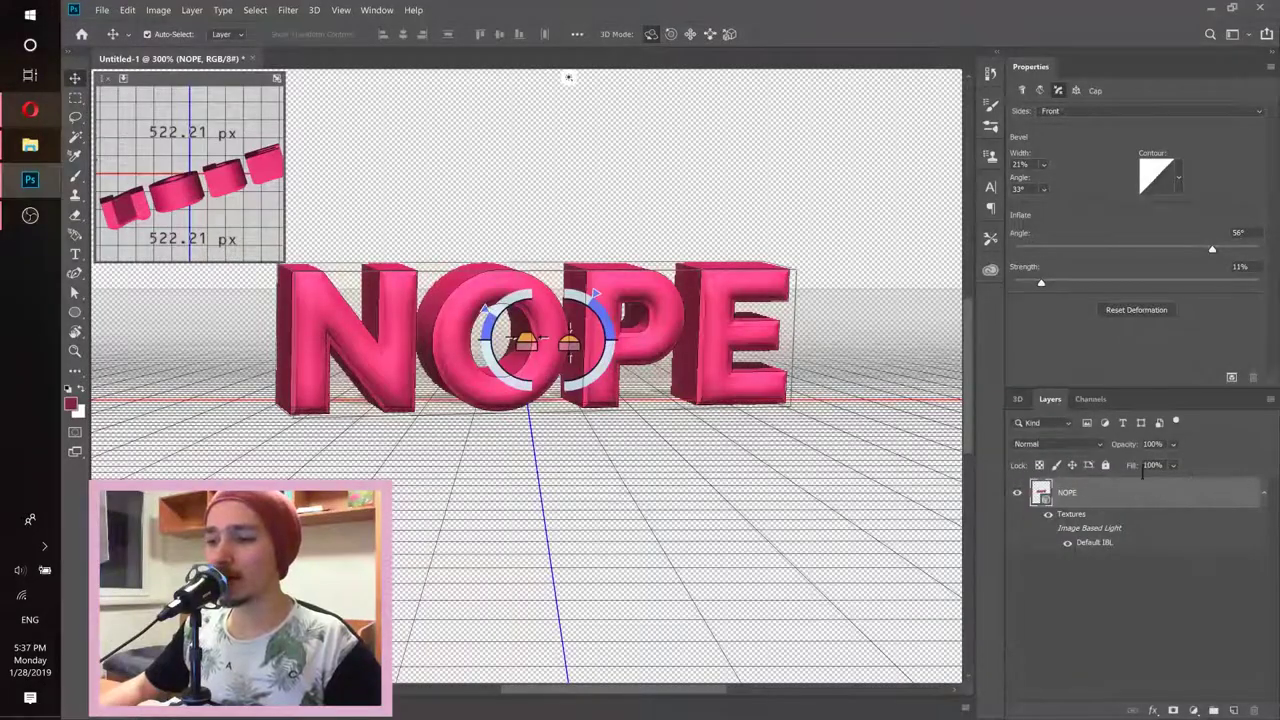
right_click(1159, 492)
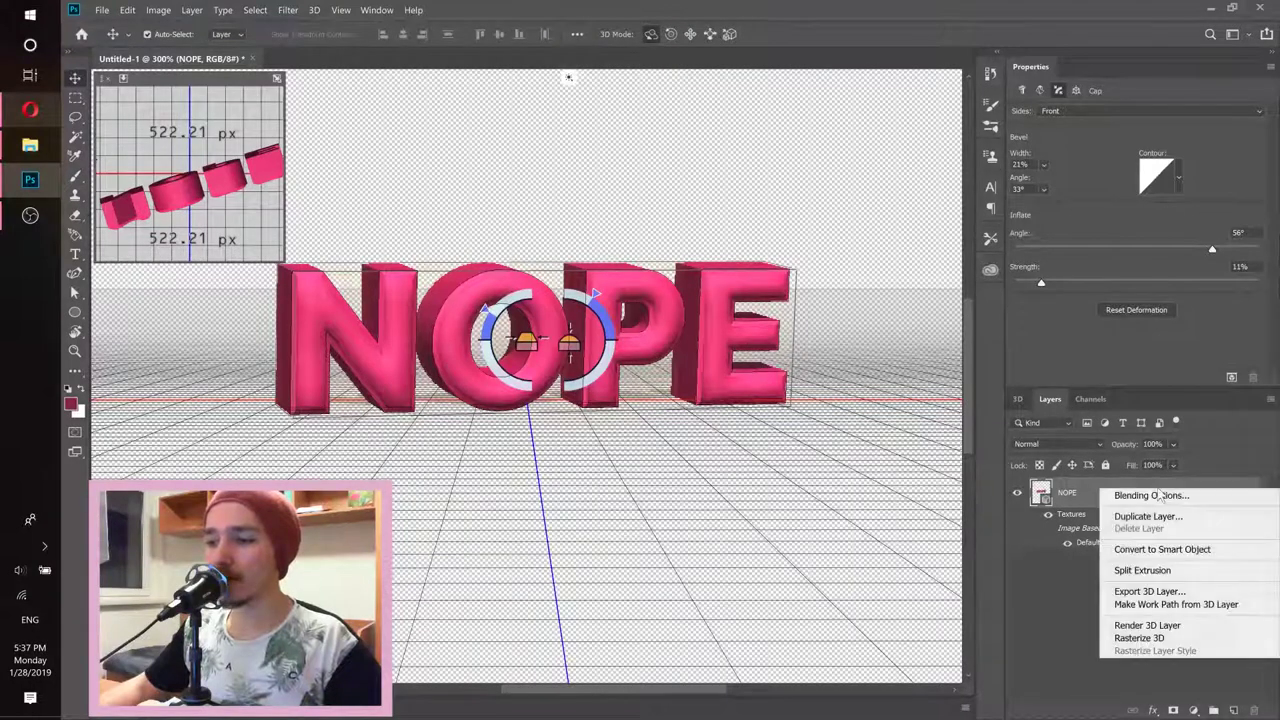
left_click(1158, 551)
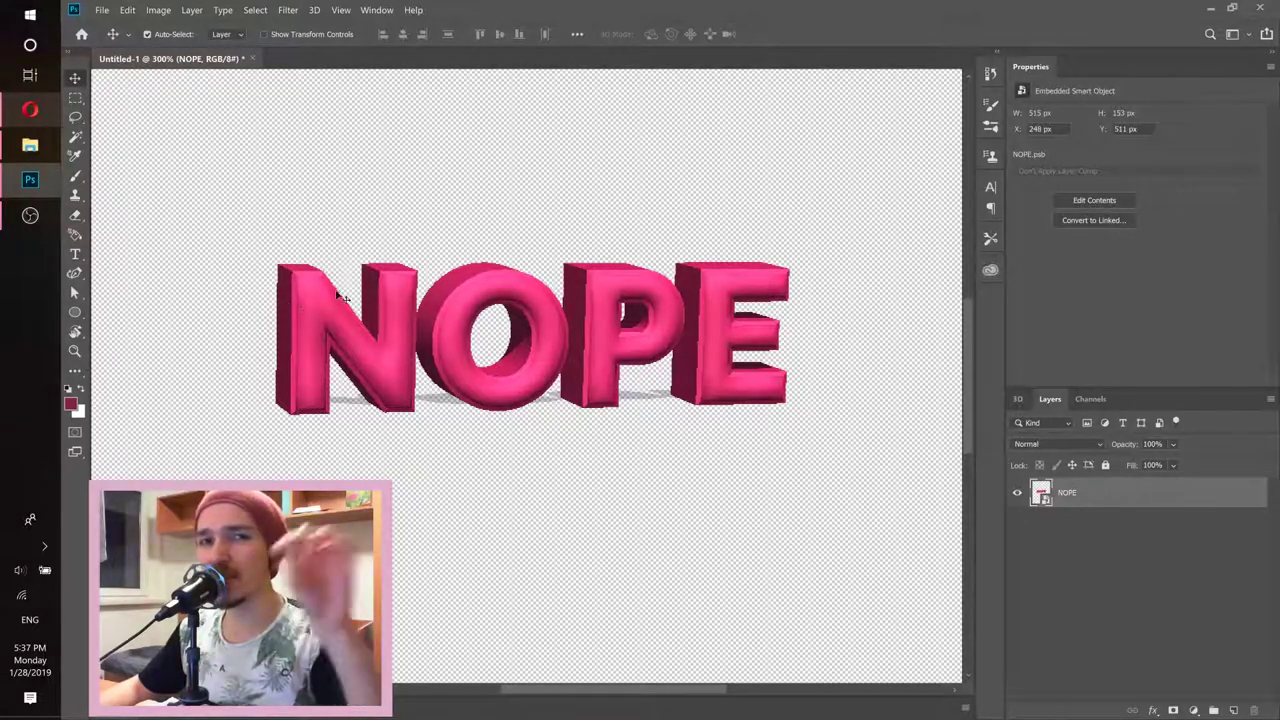
Switch to the Essentials workspace and fit the whole page on screen
left_click(1250, 40)
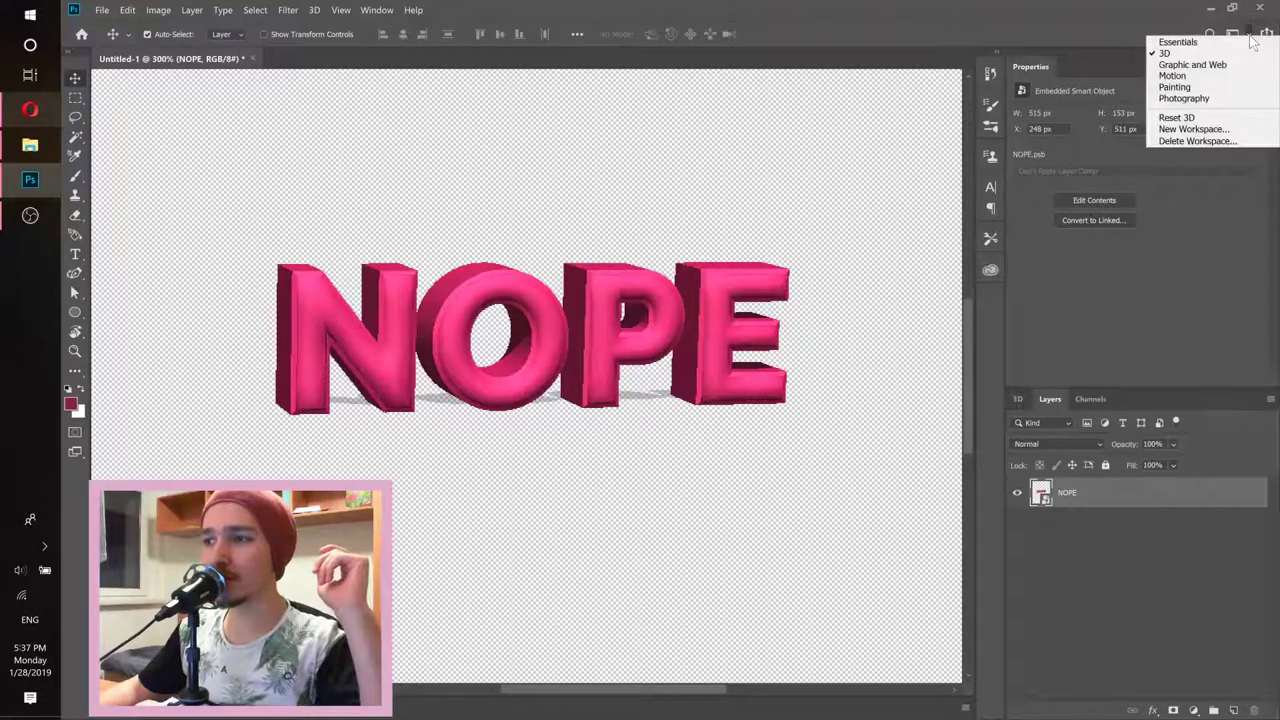
left_click(1173, 43)
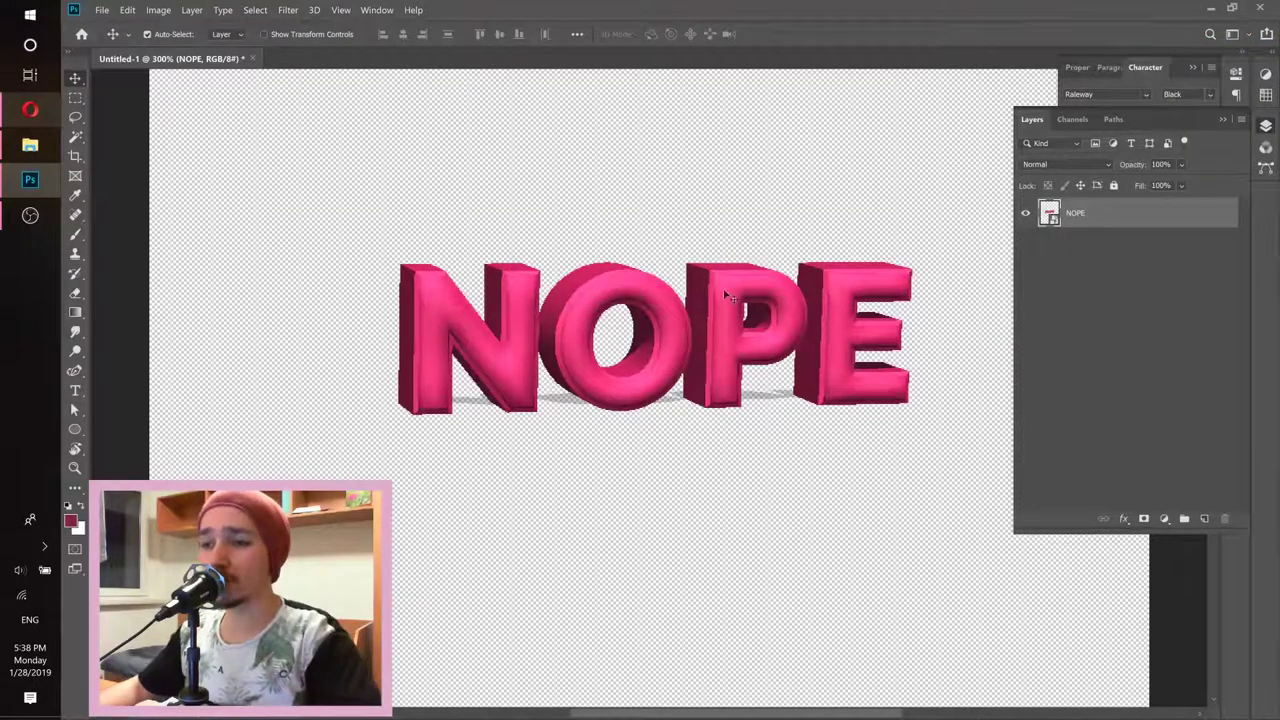
key("ctrl+minus")
key("ctrl+minus")
scroll(677, 285, "up", 2)
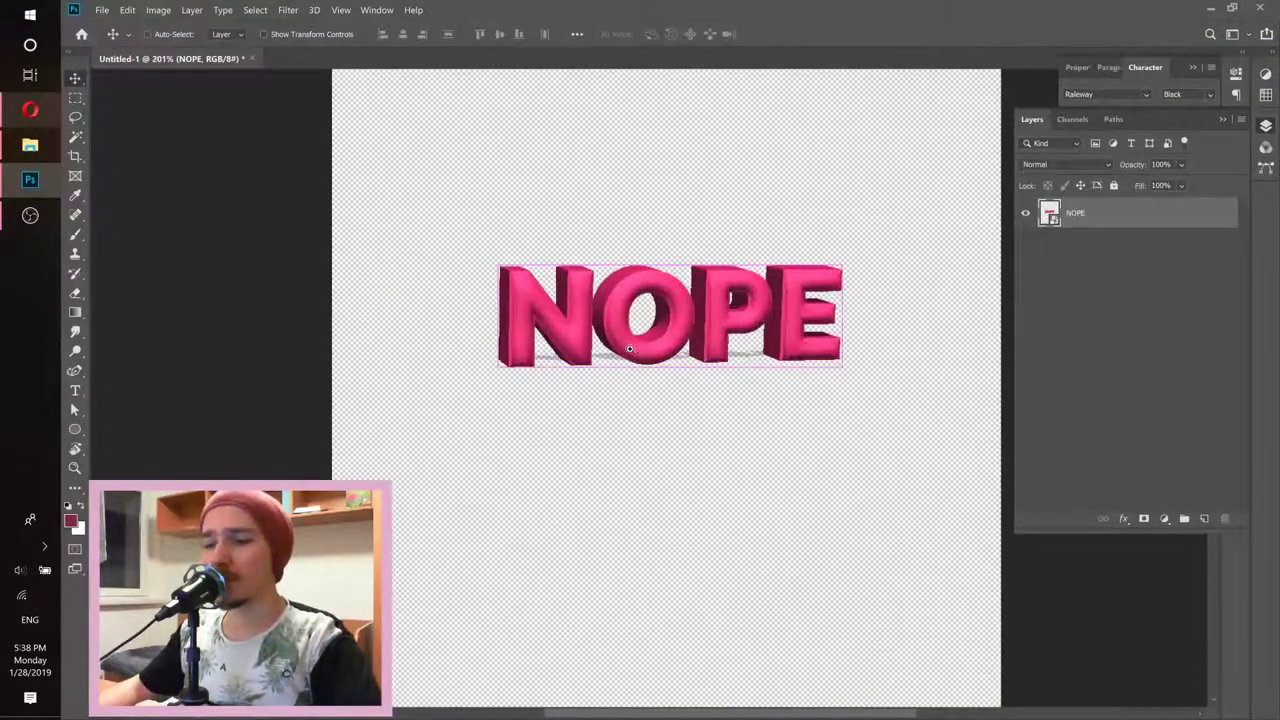
key("ctrl+0")
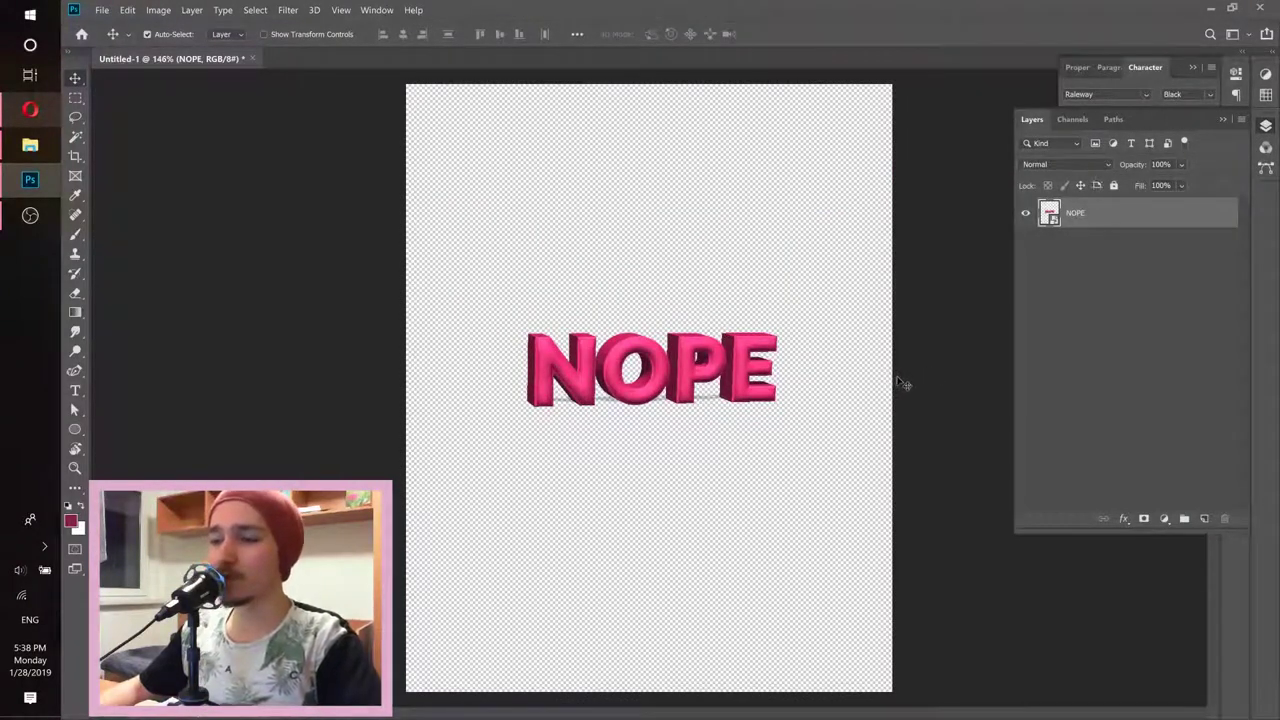
Open the NOPE smart object as NOPE1.psb and dock a tall 3D scene panel beside Layers
double_click(1048, 215)
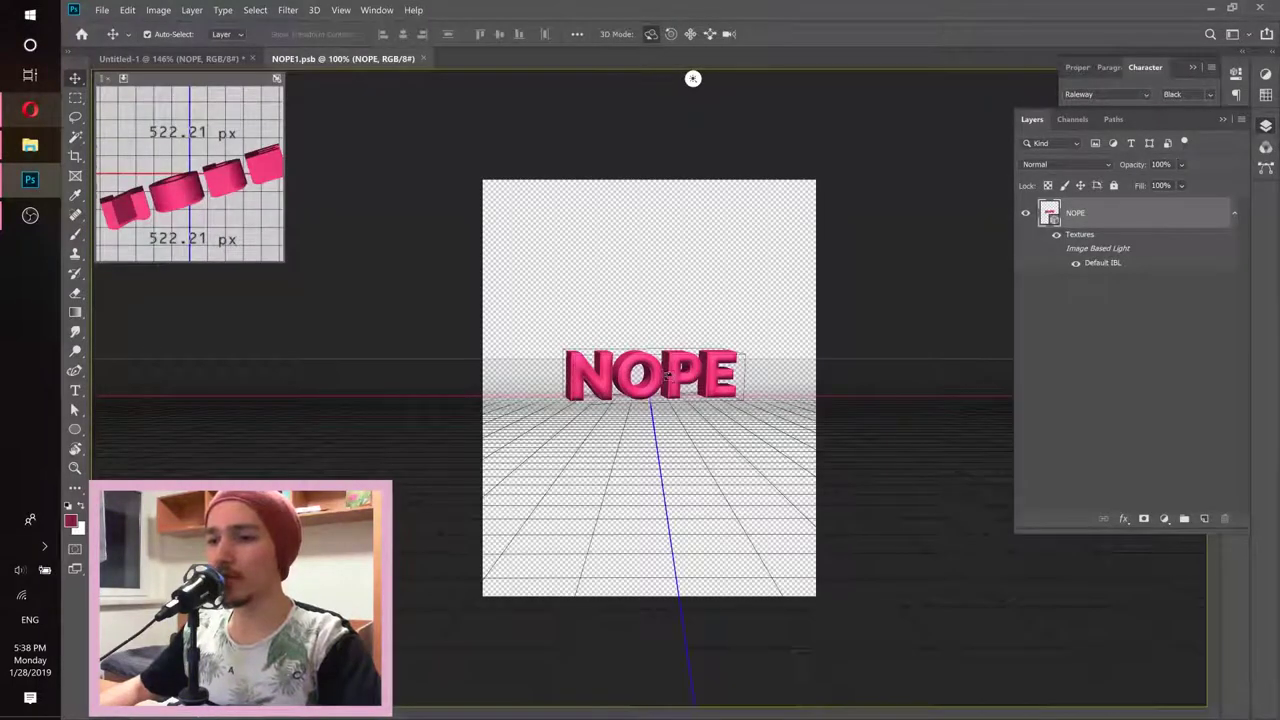
key("ctrl+plus")
key("ctrl+plus")
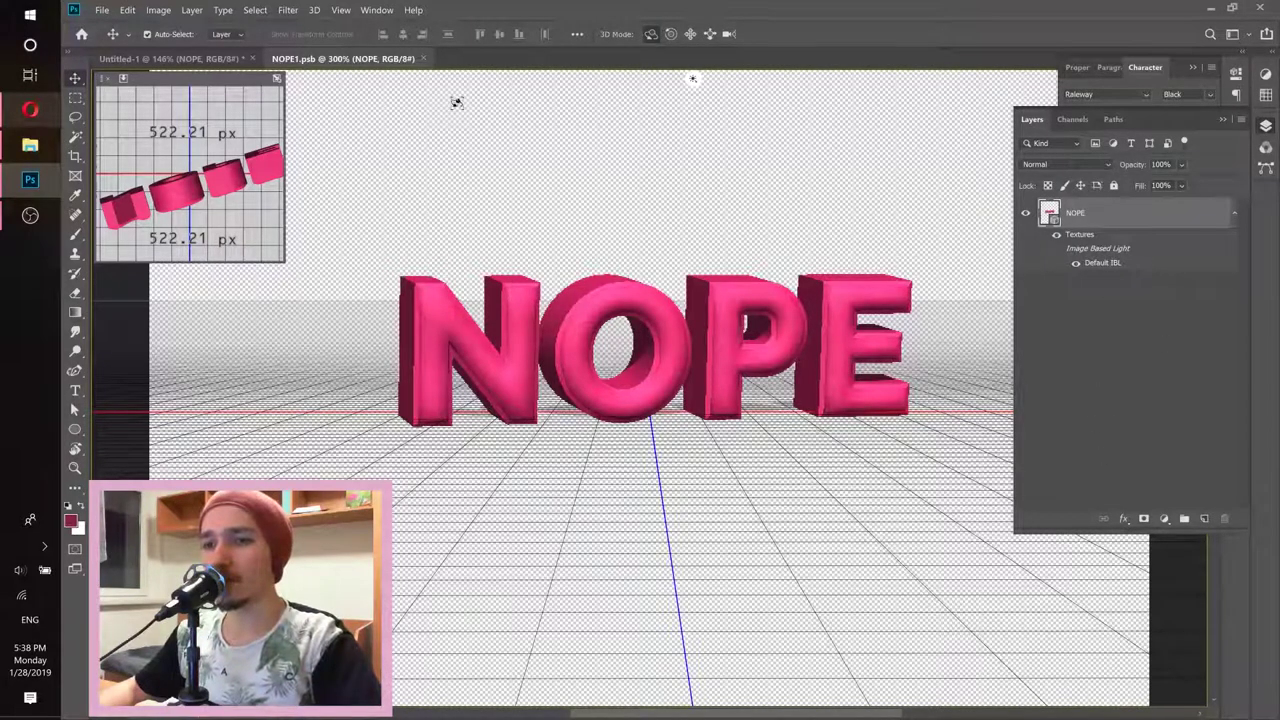
left_click(377, 10)
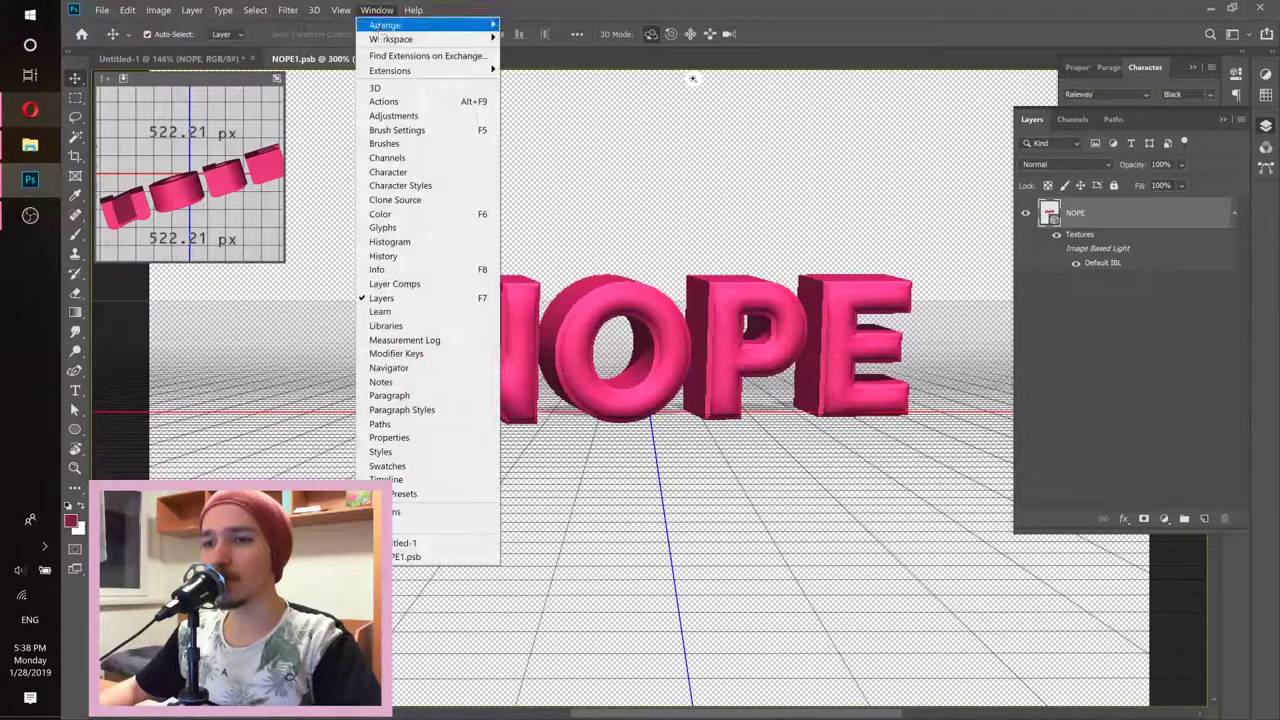
left_click(378, 88)
left_click_drag(908, 401, 1099, 351)
left_click_drag(1125, 585, 1129, 670)
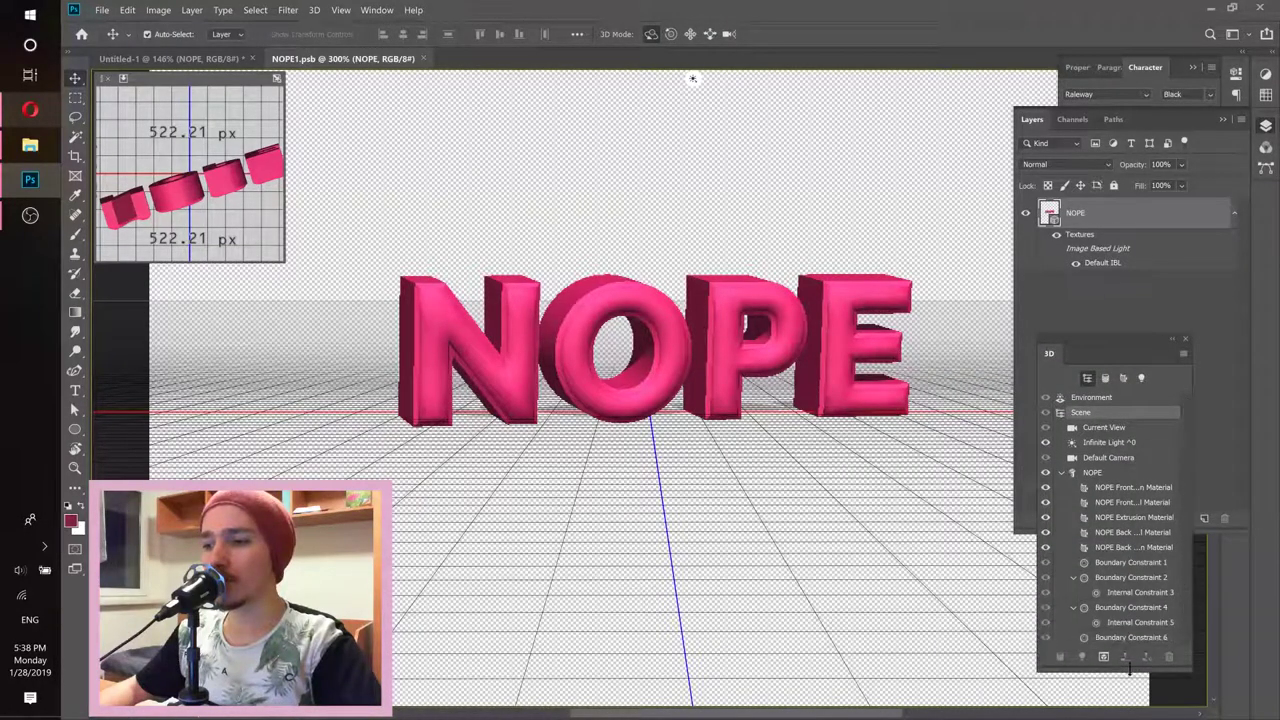
In the Environment properties, turn off Shadow at 0% opacity and raise IBL Intensity to about 243%
left_click(1090, 400)
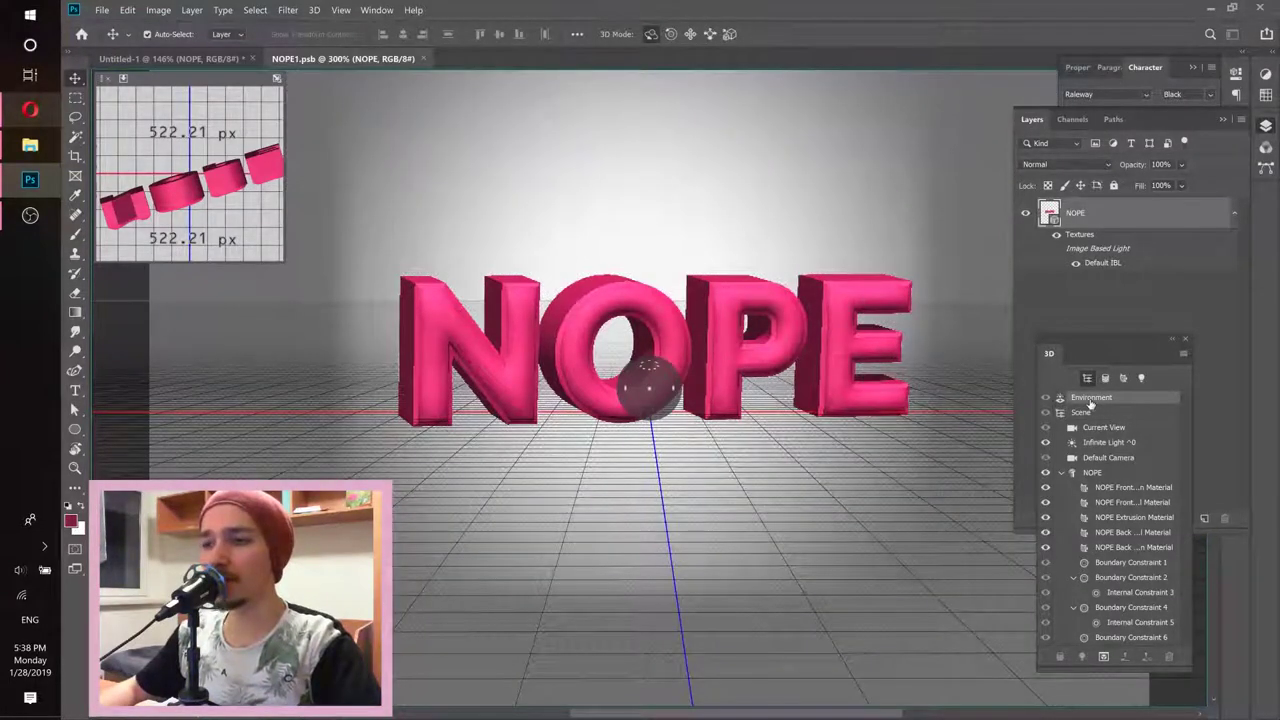
left_click(1237, 73)
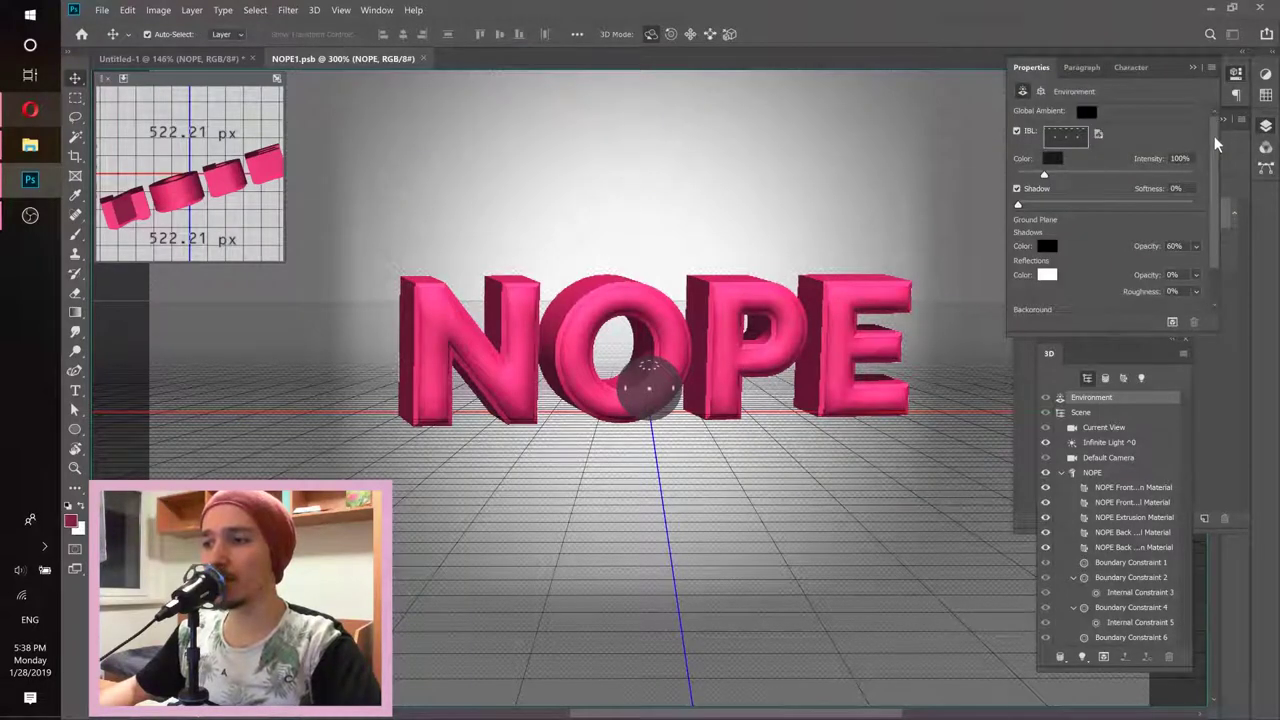
left_click(1017, 189)
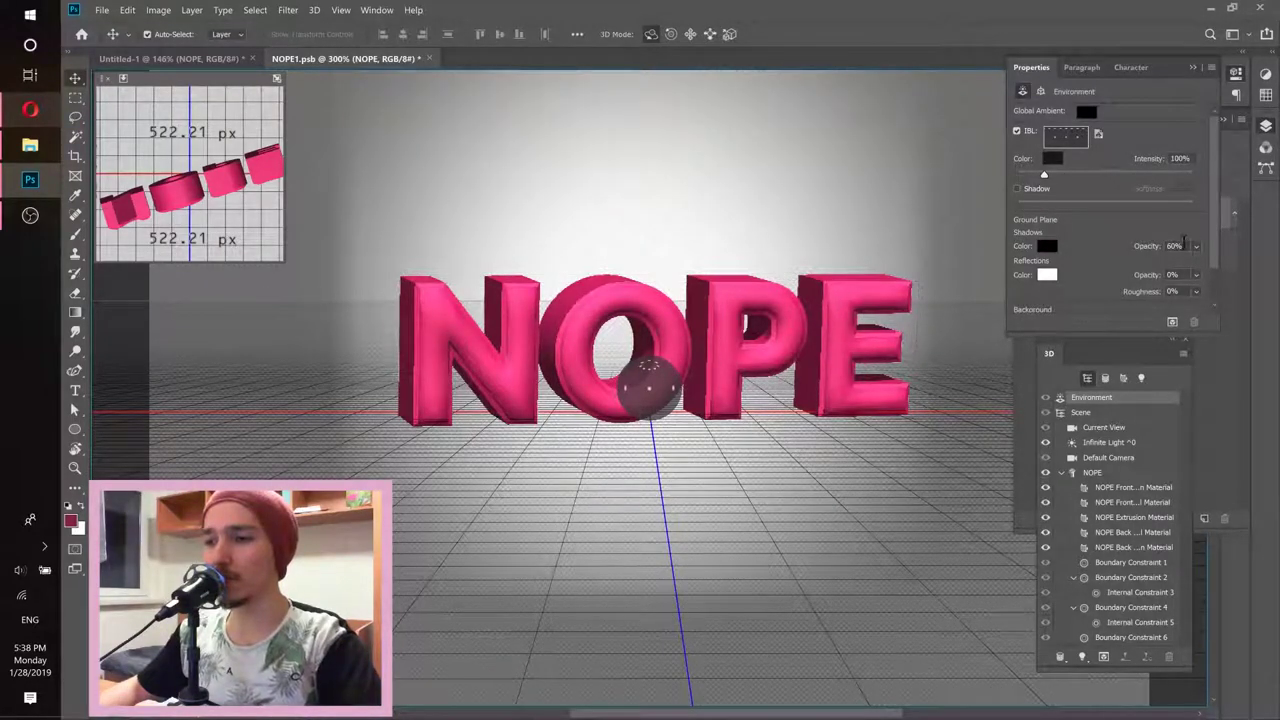
left_click_drag(1194, 245, 1103, 258)
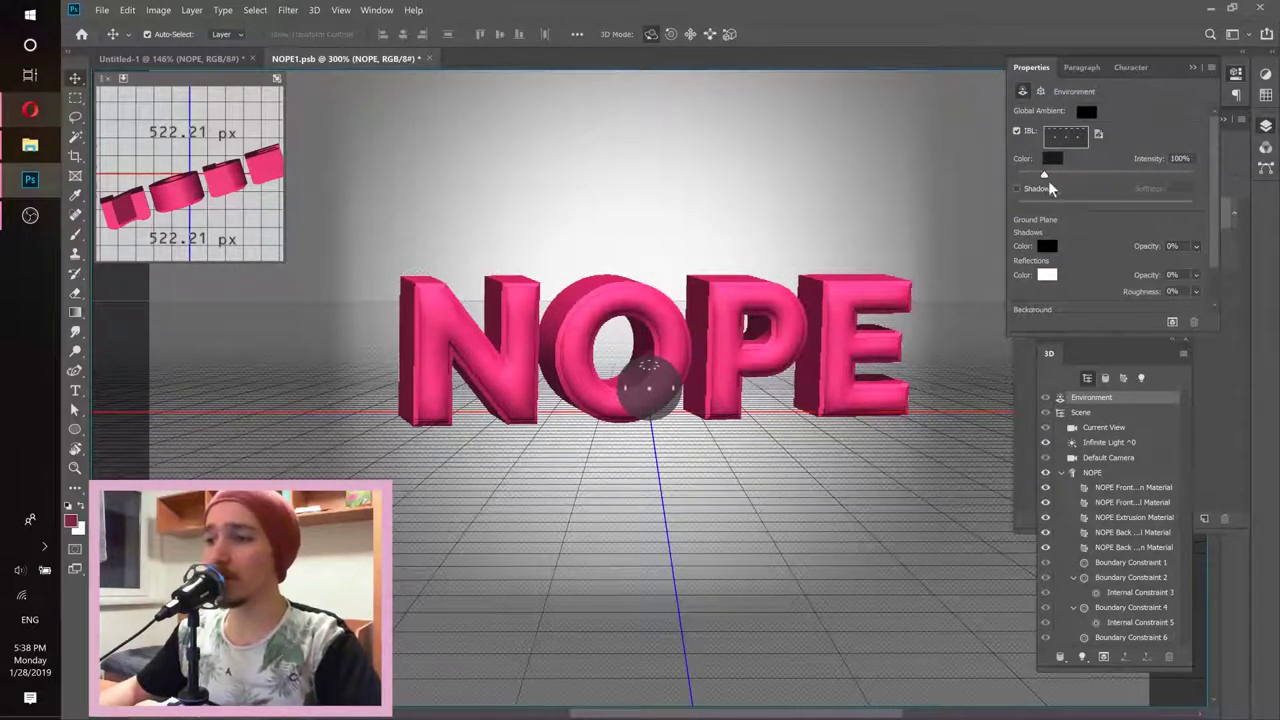
left_click_drag(1044, 177, 1072, 177)
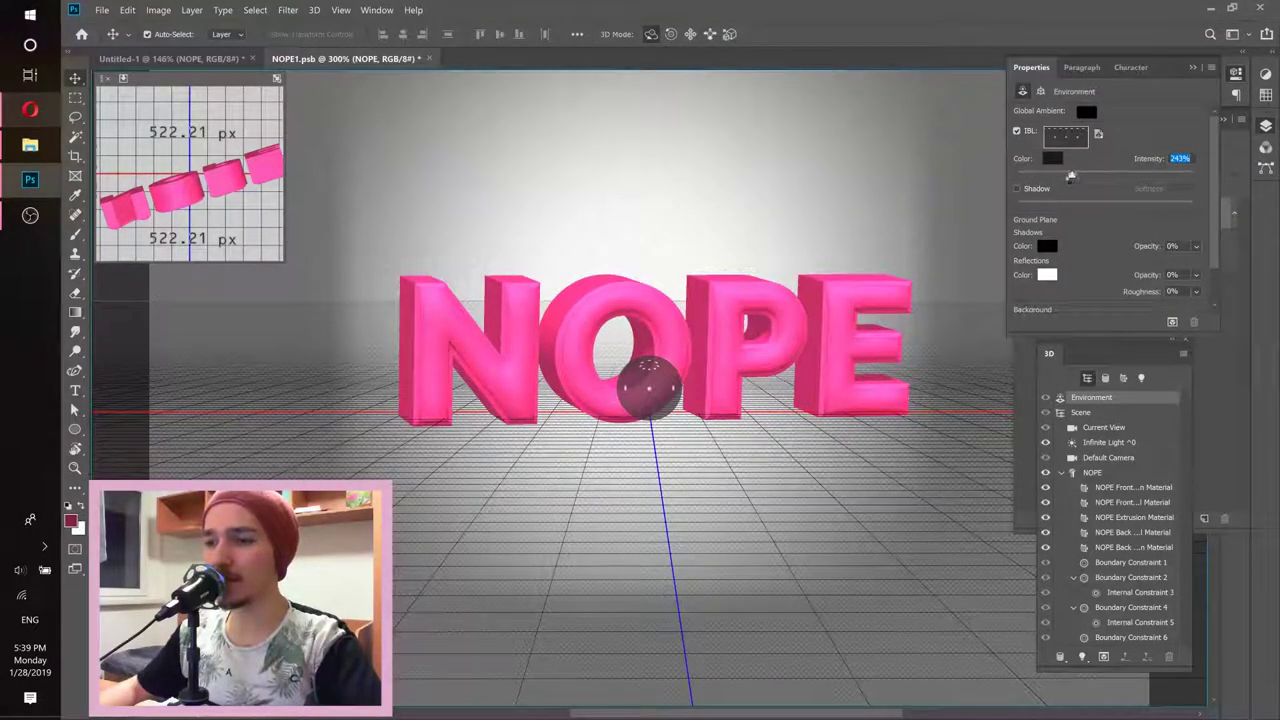
Save the 3D edits to NOPE1.psb and close its tab, returning to Untitled-1
left_click(106, 11)
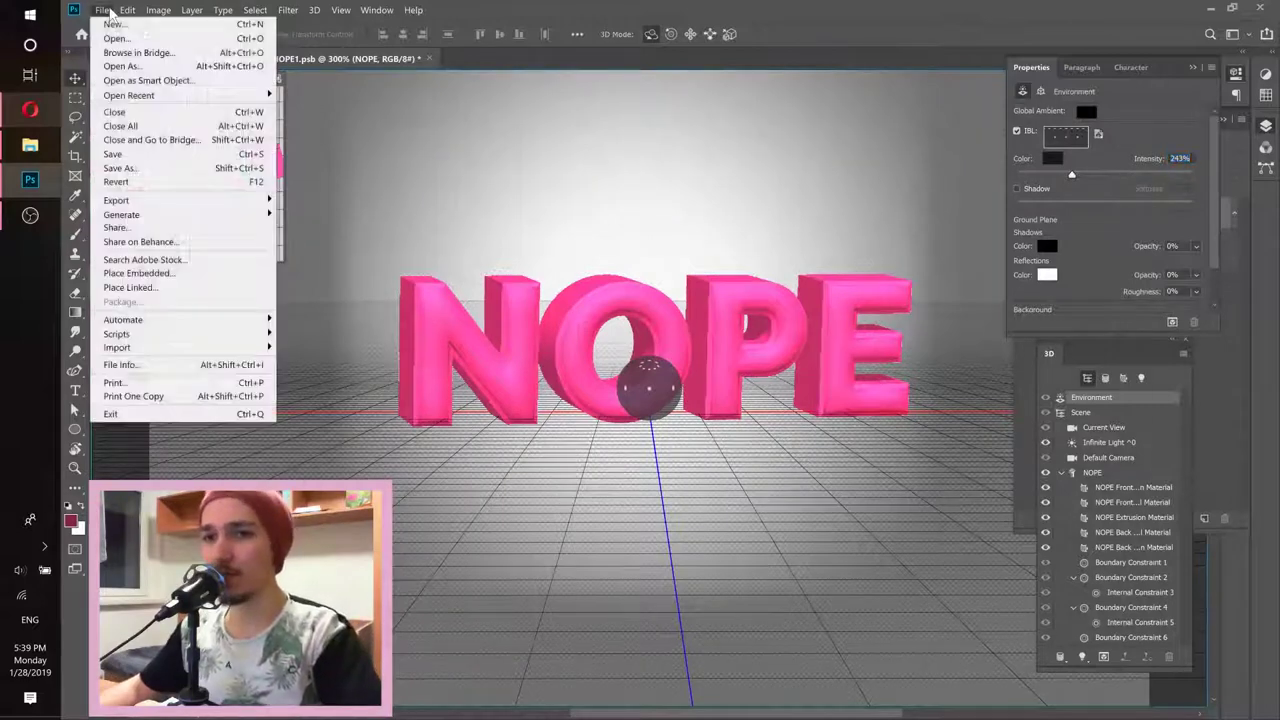
left_click(125, 157)
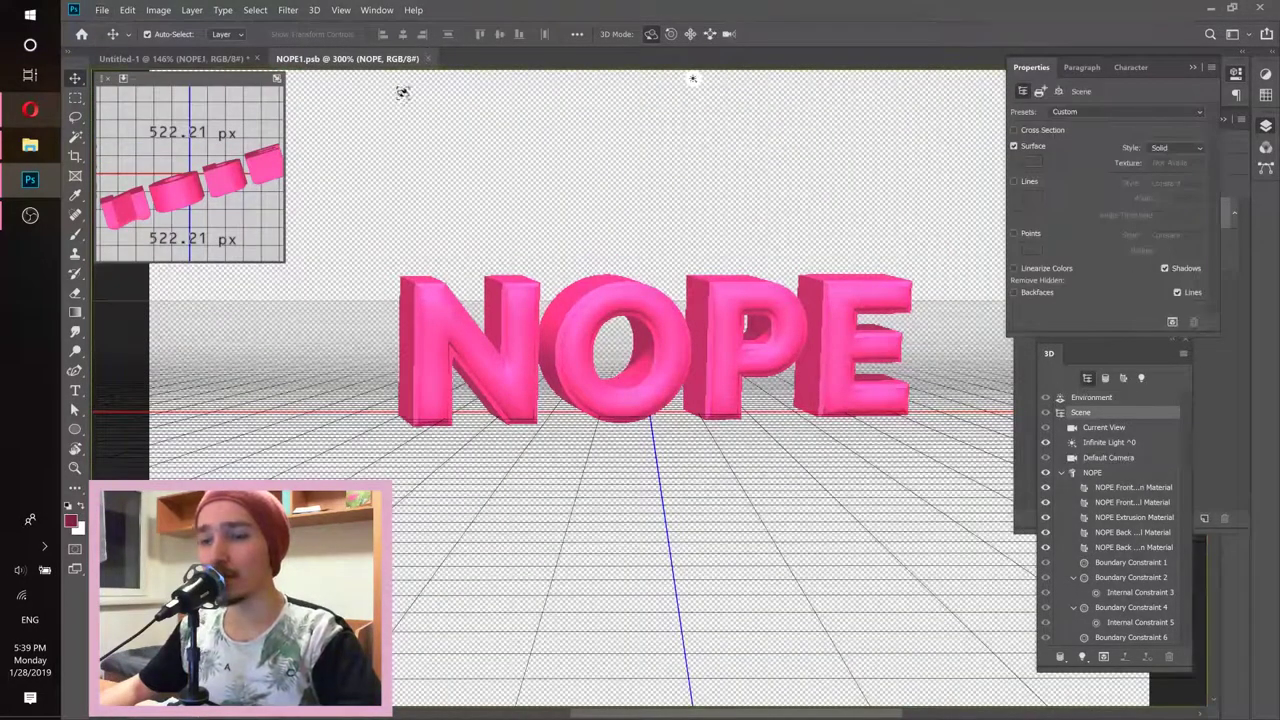
left_click(427, 58)
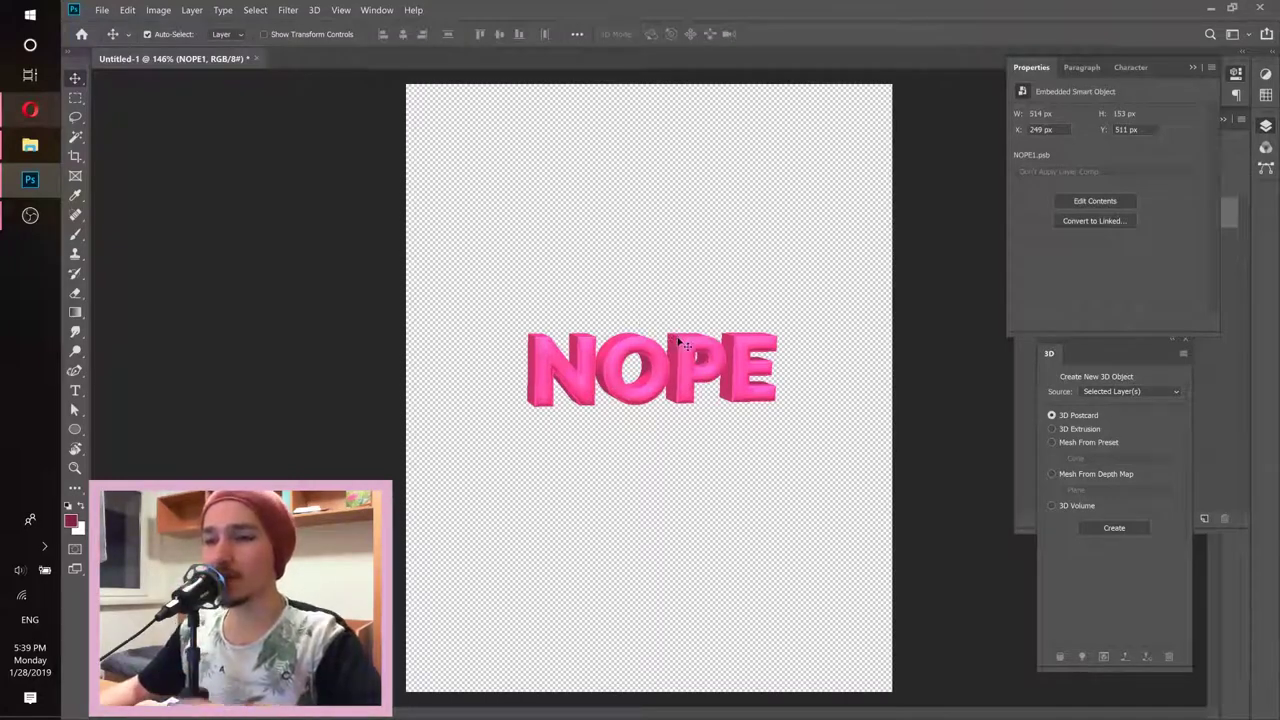
Close the 3D panel, show Layers, and move the NOPE1 text slightly up and left
left_click(1193, 67)
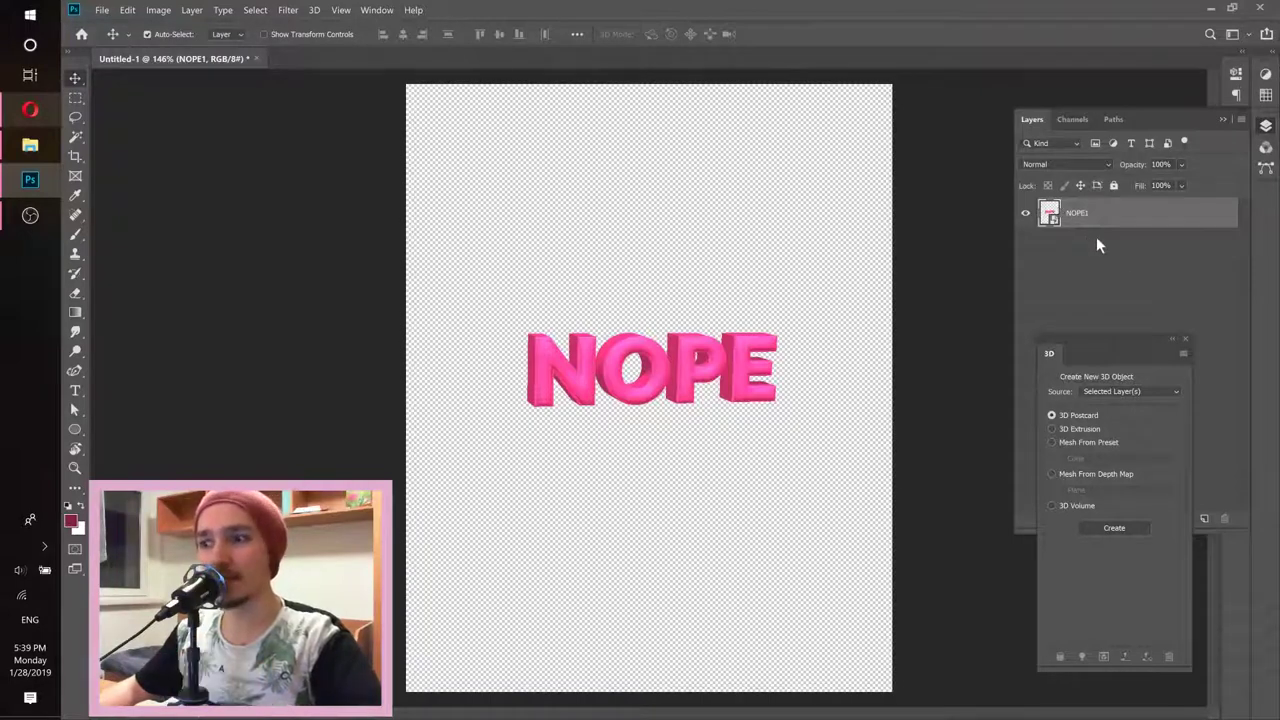
left_click(1187, 339)
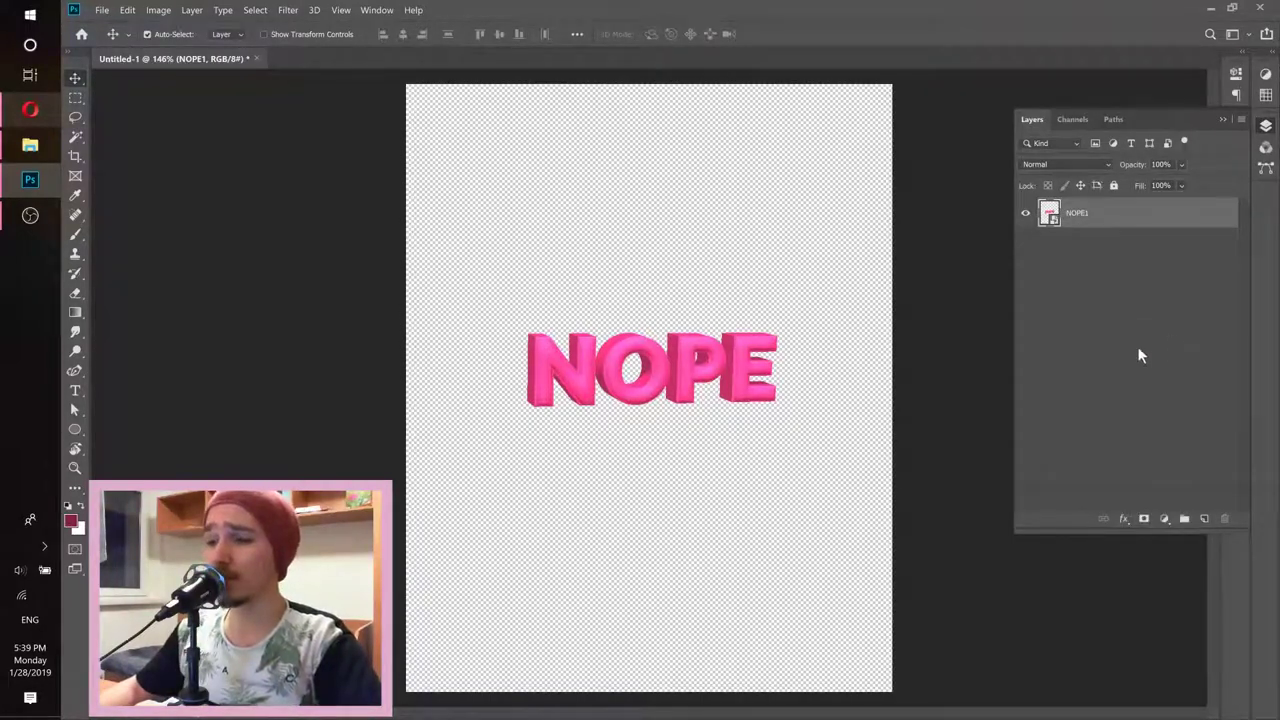
left_click_drag(686, 372, 663, 343)
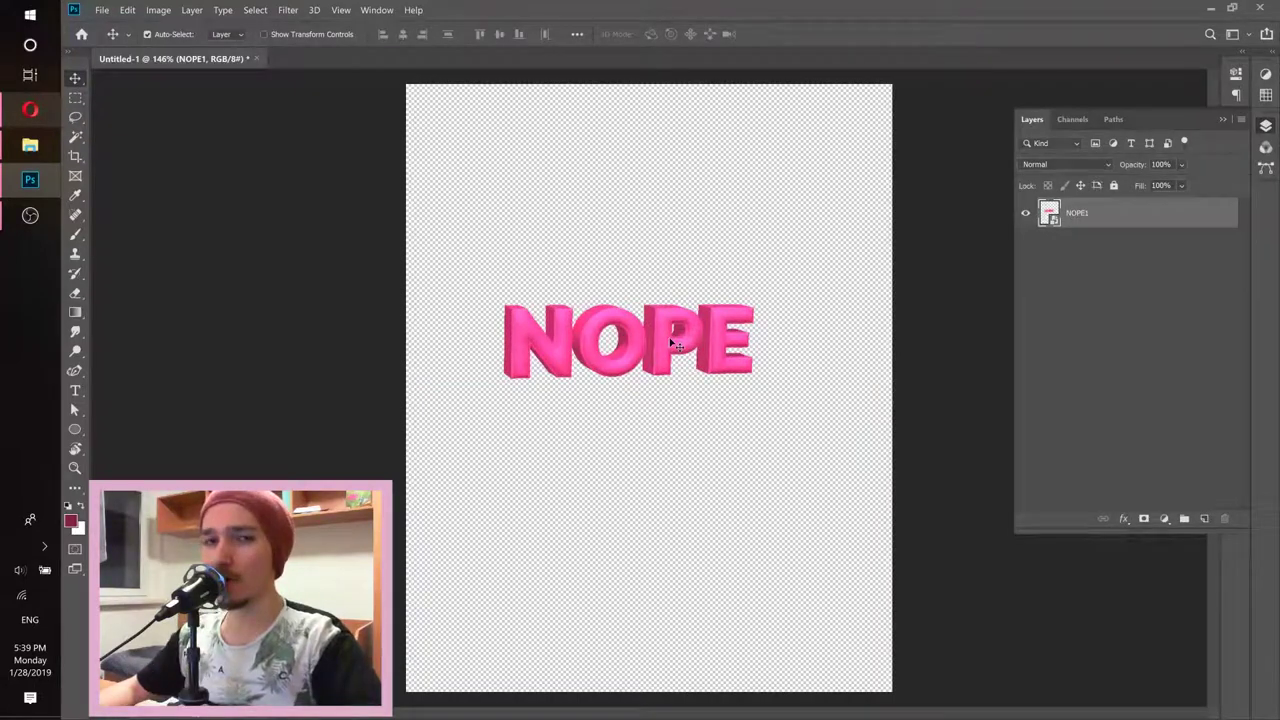
Place the portrait JPG scaled to fill the canvas, below NOPE1, and move NOPE up over the face
left_click(35, 228)
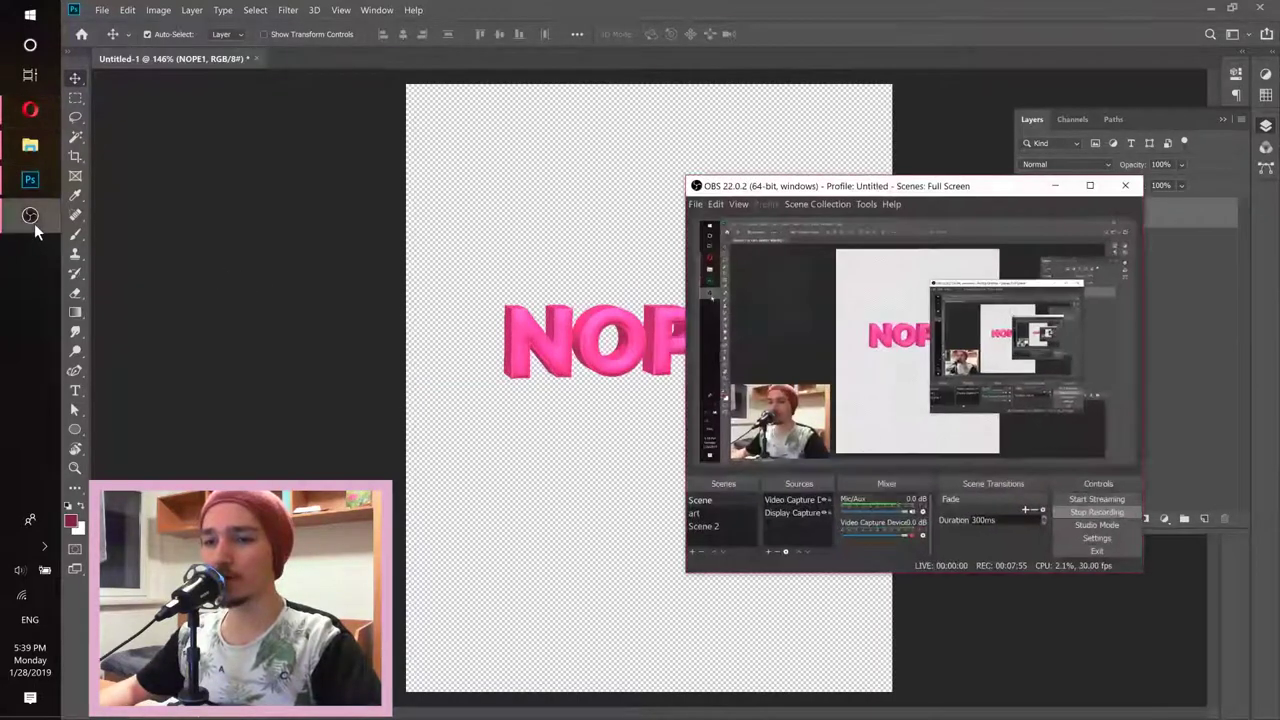
left_click(35, 228)
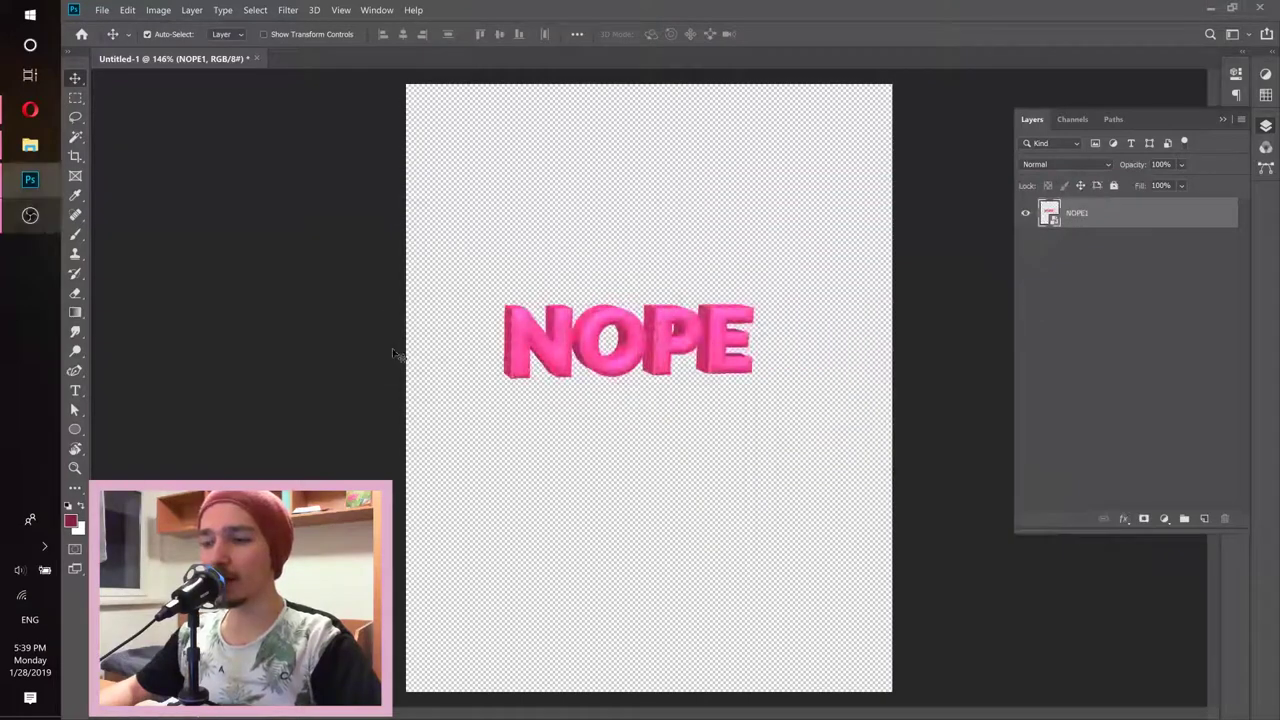
left_click(31, 150)
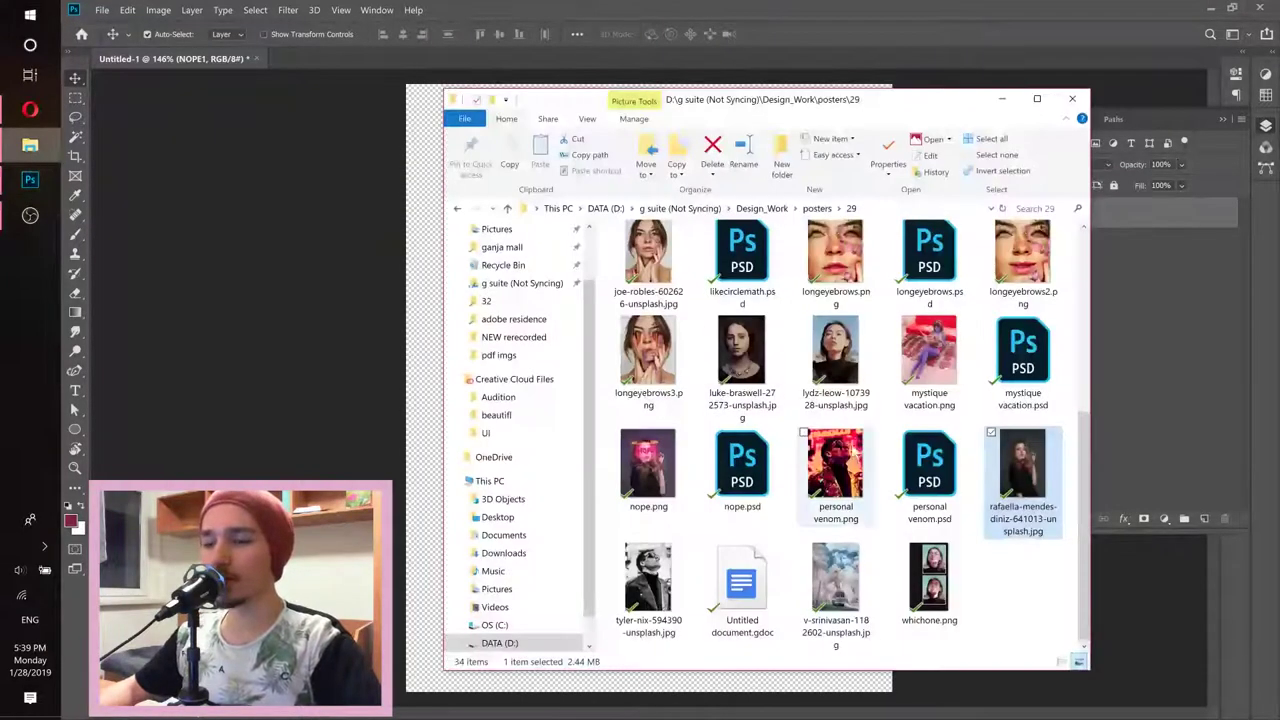
left_click_drag(1030, 470, 492, 475)
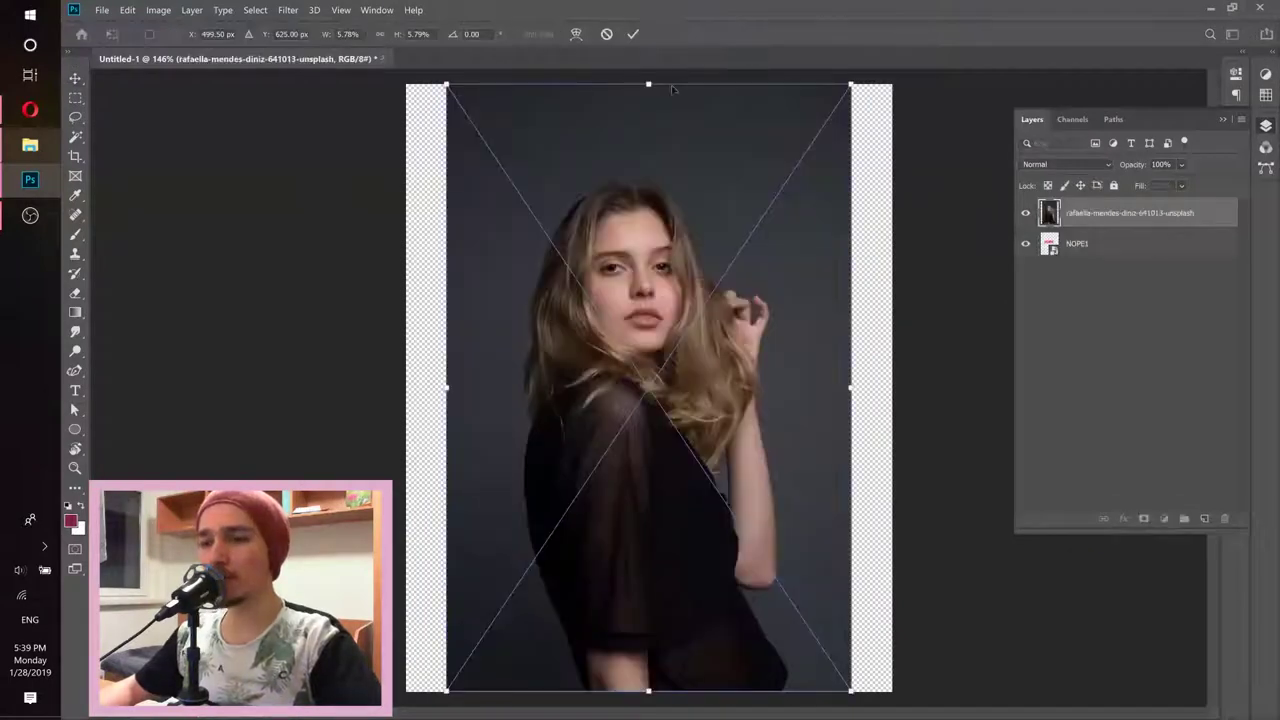
left_click_drag(852, 388, 929, 381)
left_click_drag(800, 309, 800, 333)
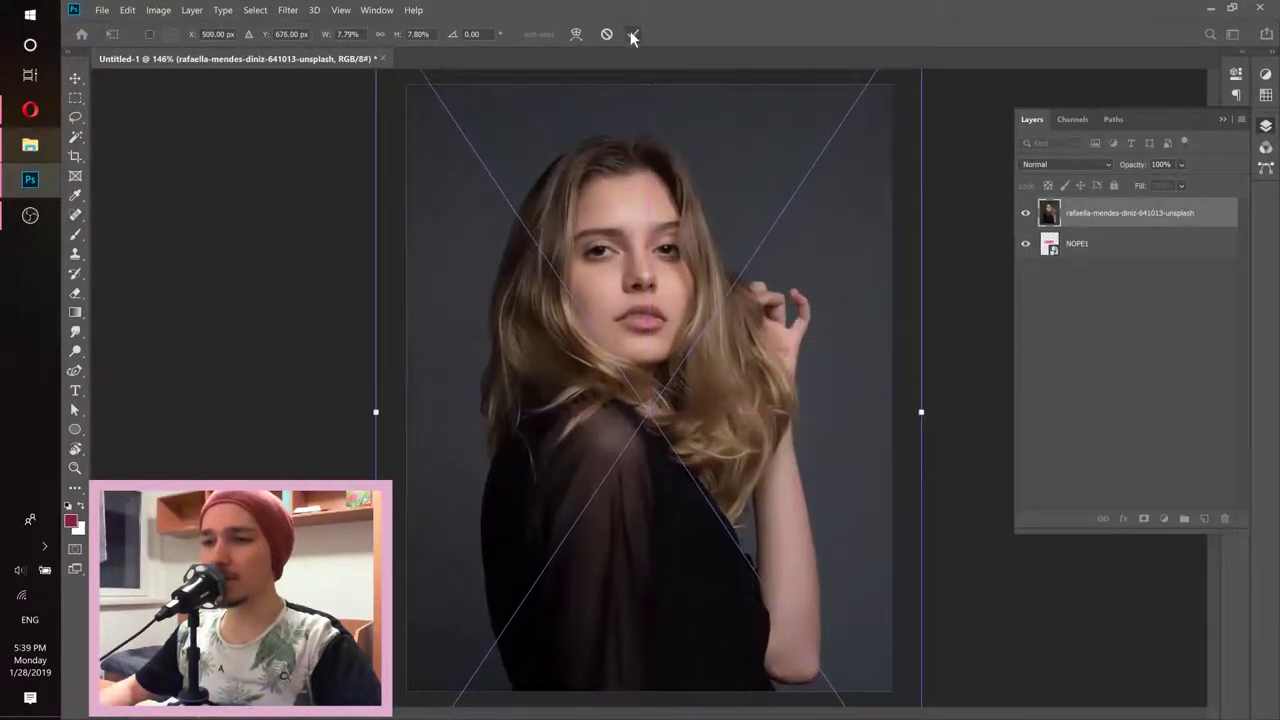
left_click(632, 34)
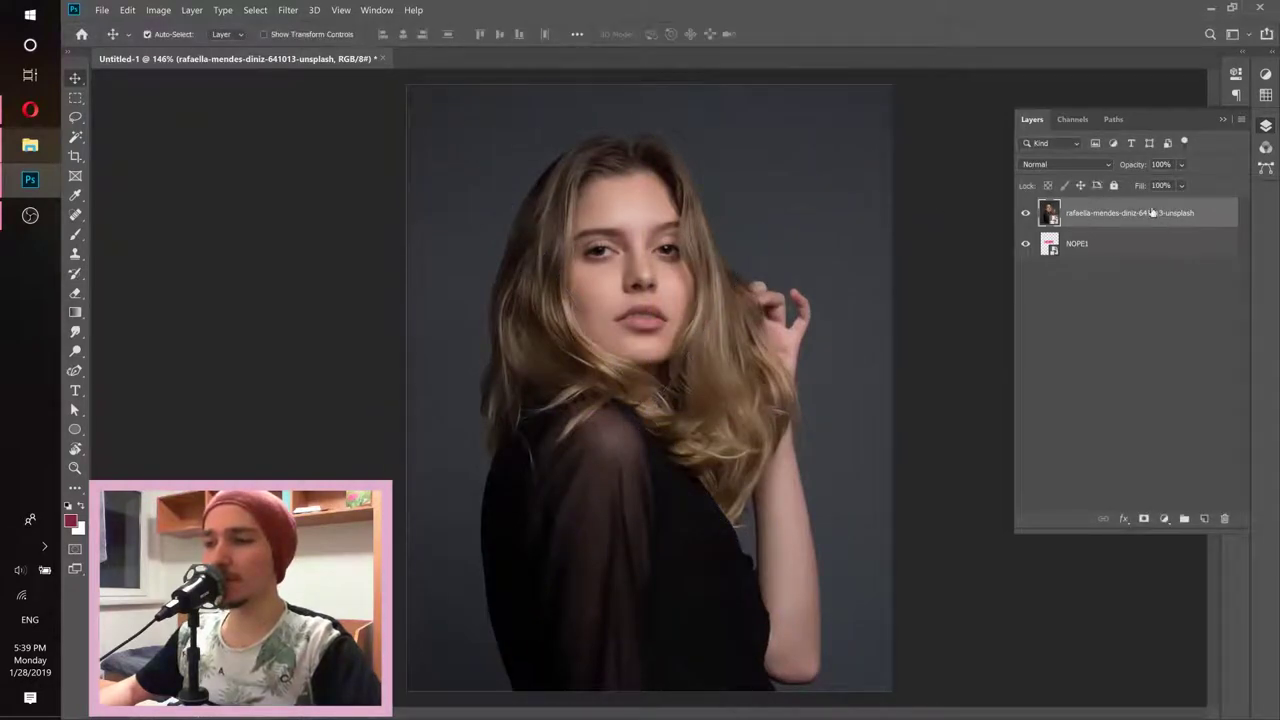
left_click_drag(1150, 212, 1151, 294)
left_click_drag(612, 367, 600, 266)
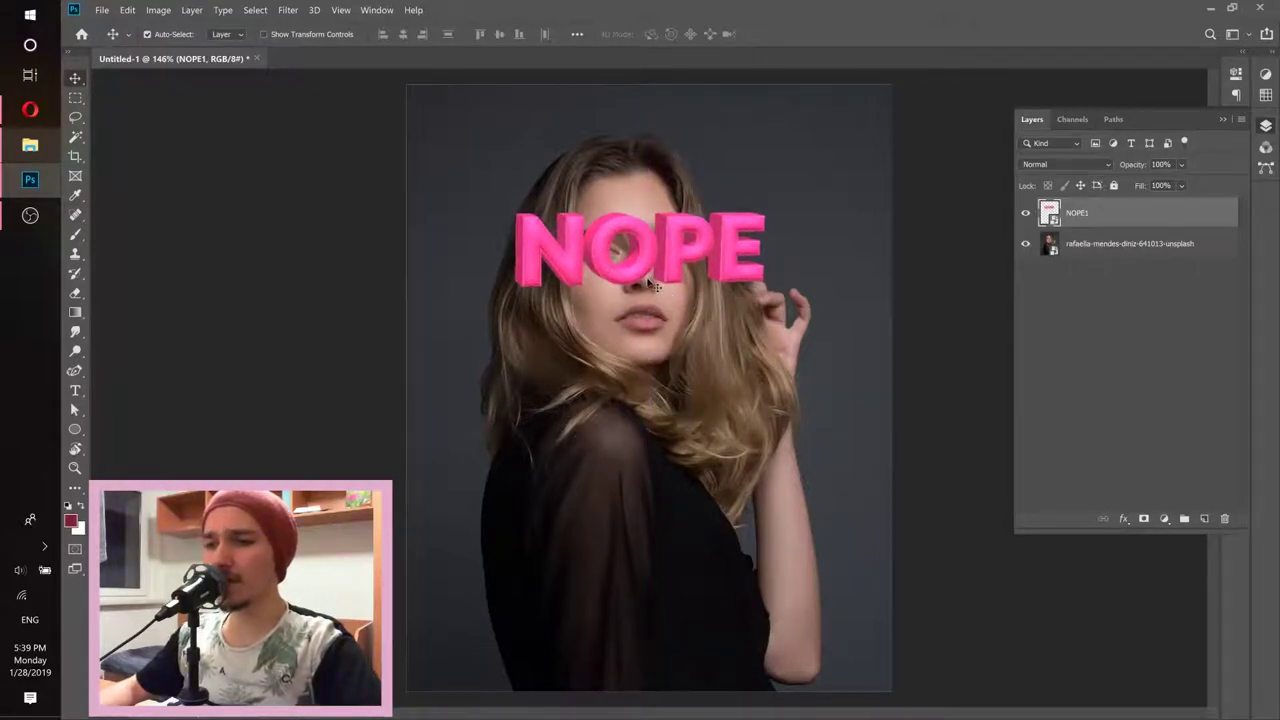
Free Transform the NOPE text to 75.75% and position it over the woman's eyes
left_click(127, 10)
left_click(212, 308)
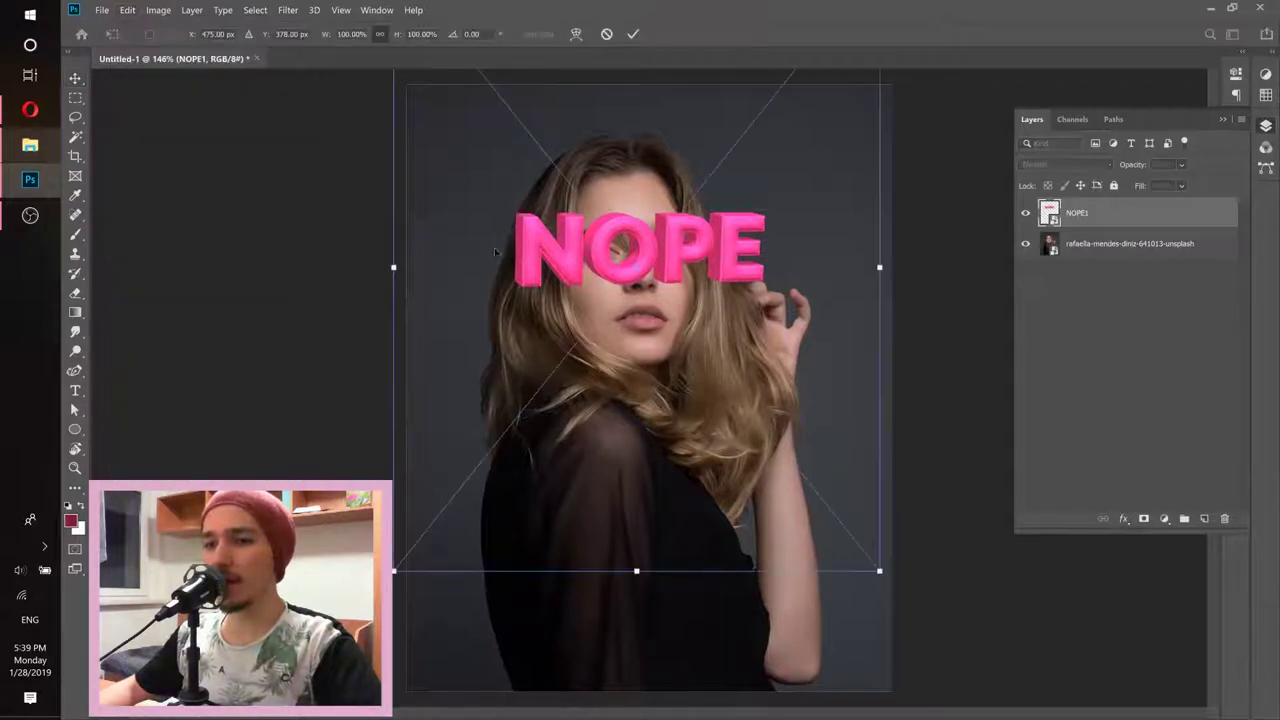
left_click_drag(392, 267, 512, 267)
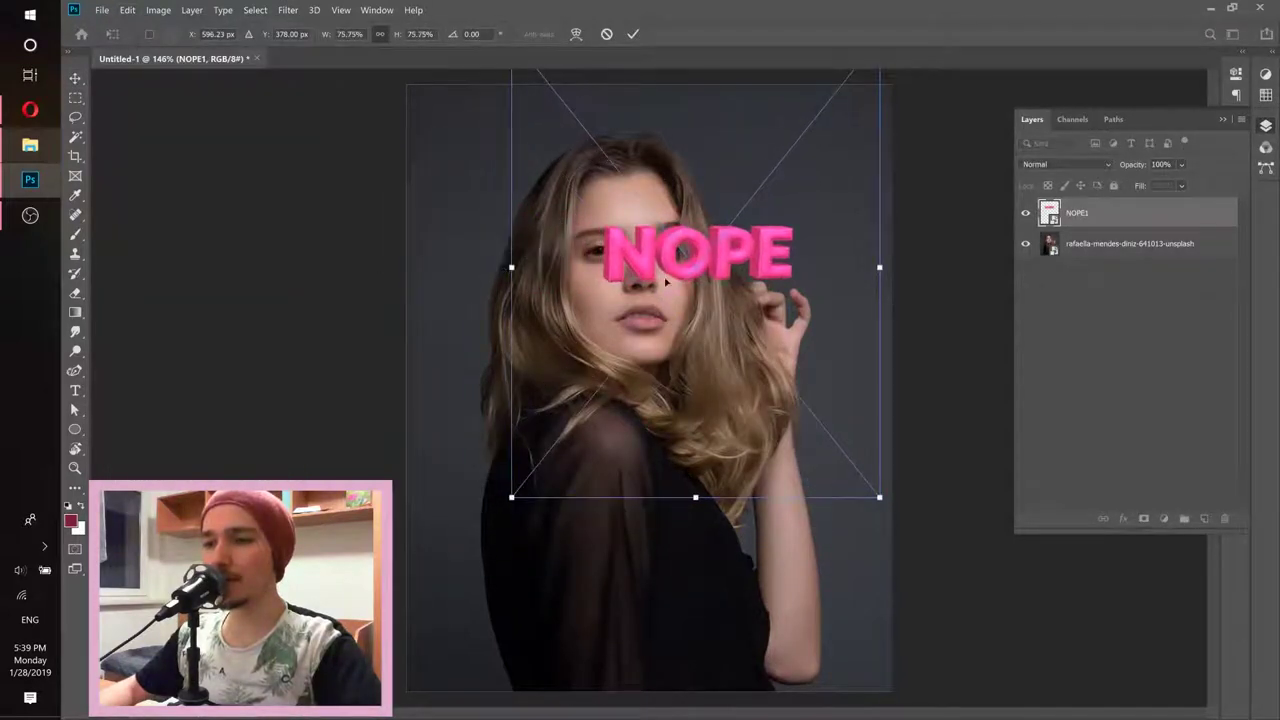
left_click_drag(715, 266, 648, 261)
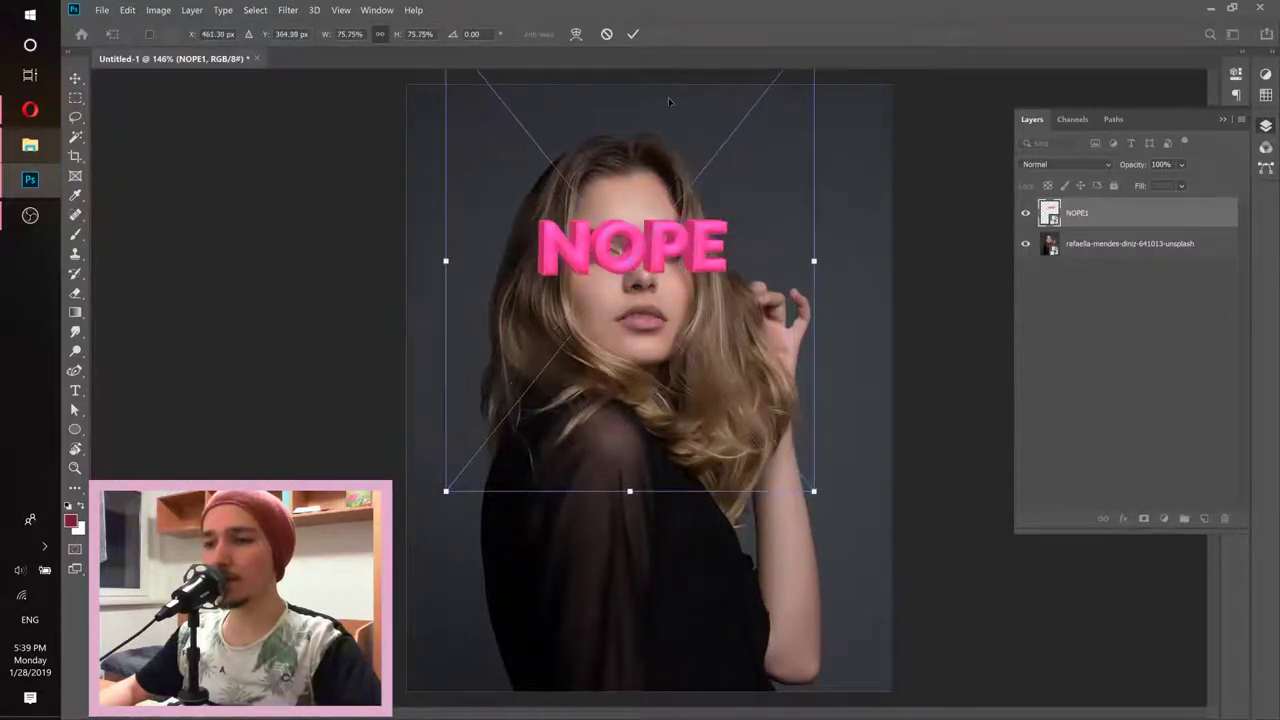
left_click(633, 37)
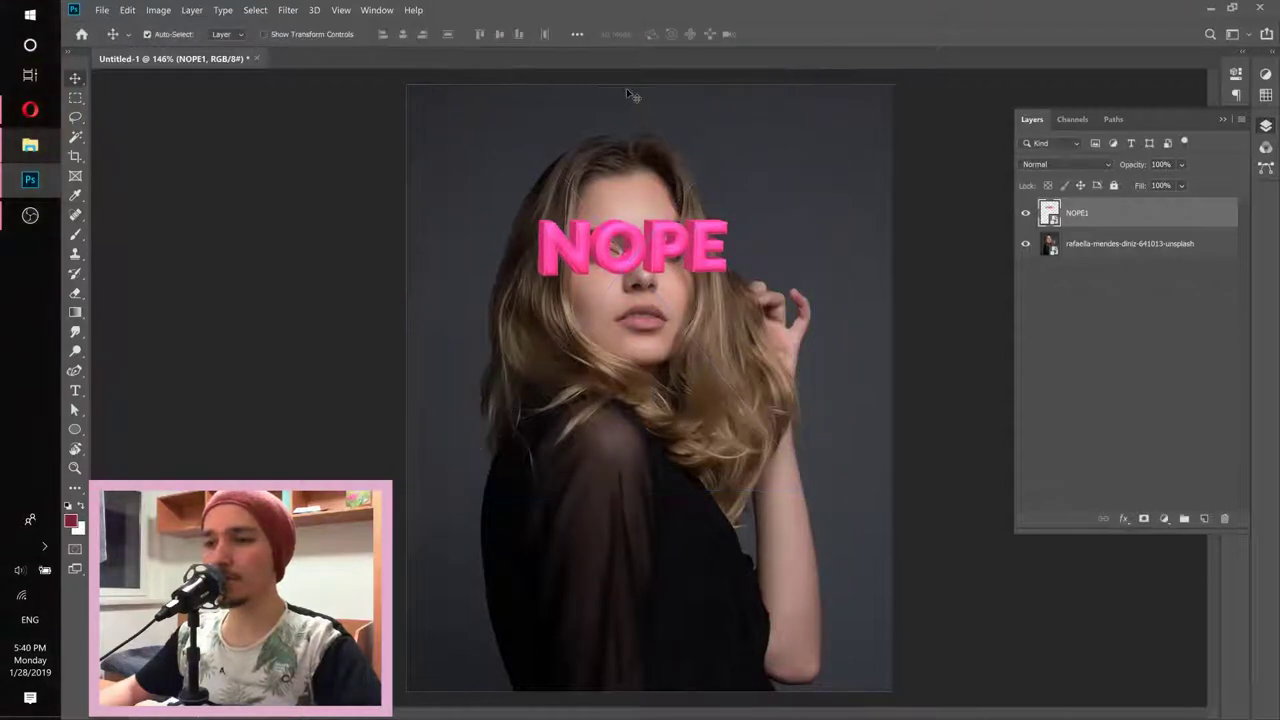
Zoom in on the NOPE text and compare it with the Instagram reference post
left_click(648, 213, "ctrl")
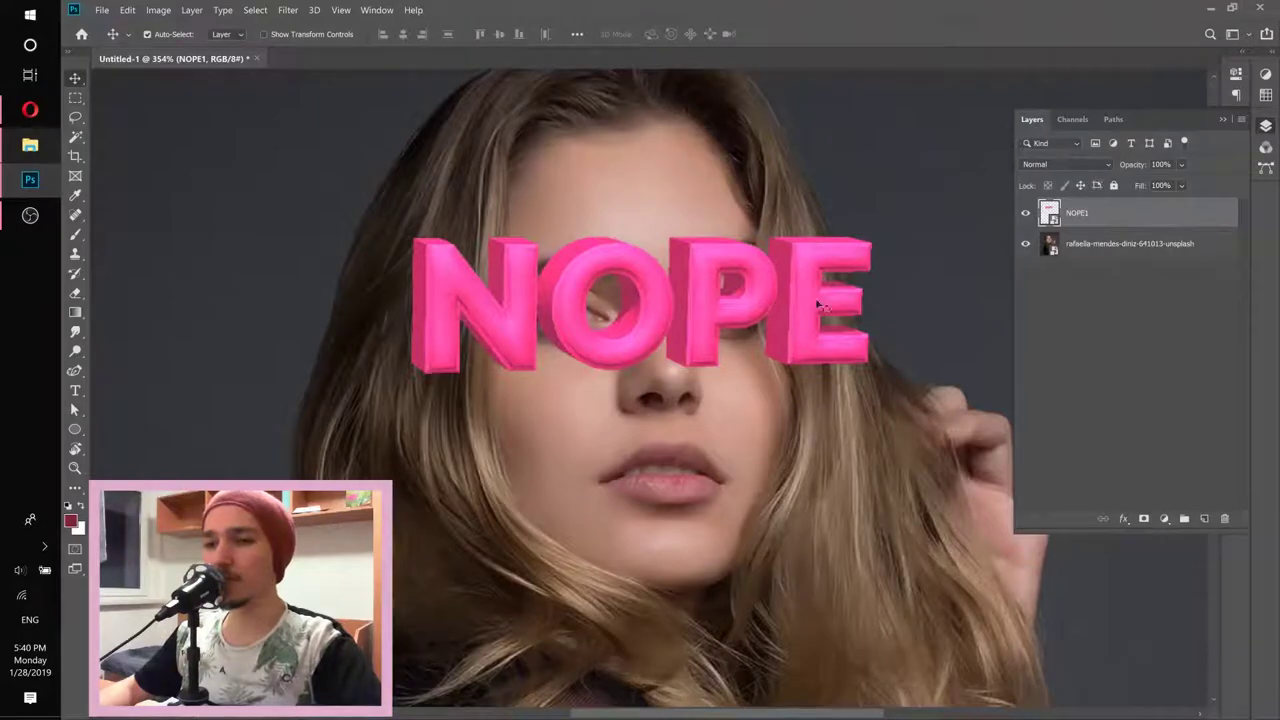
left_click(30, 109)
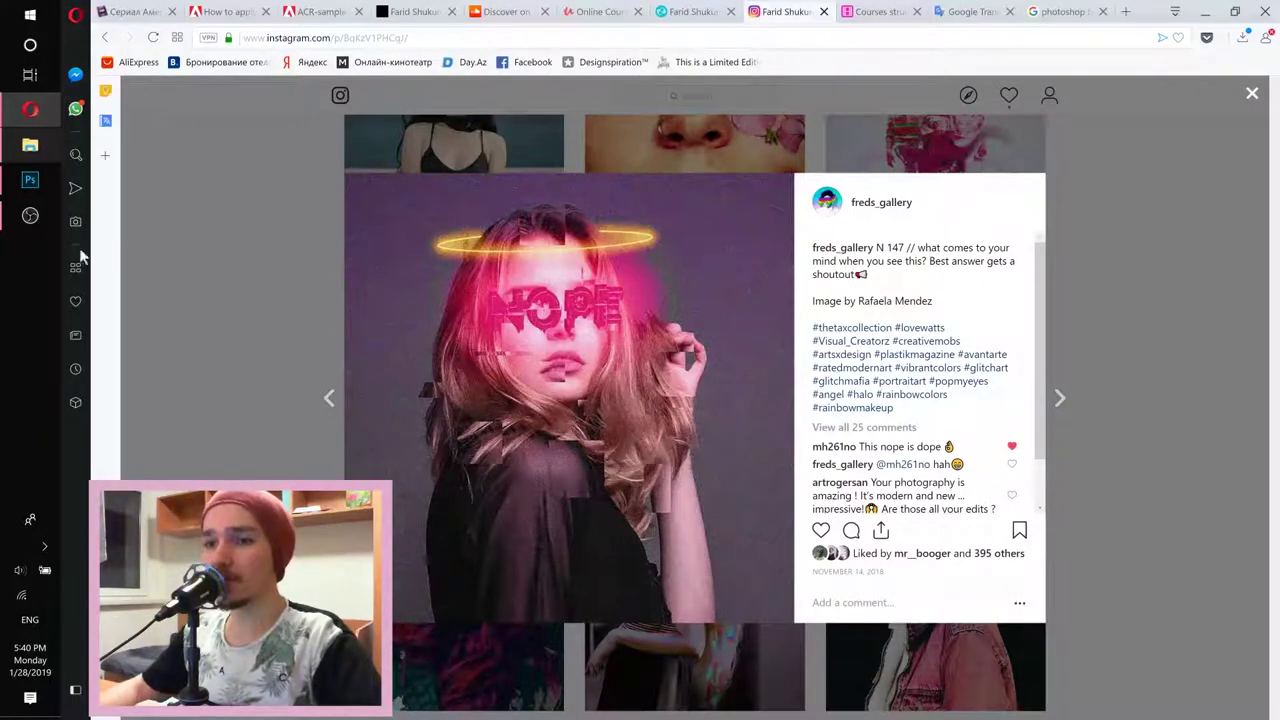
left_click(30, 179)
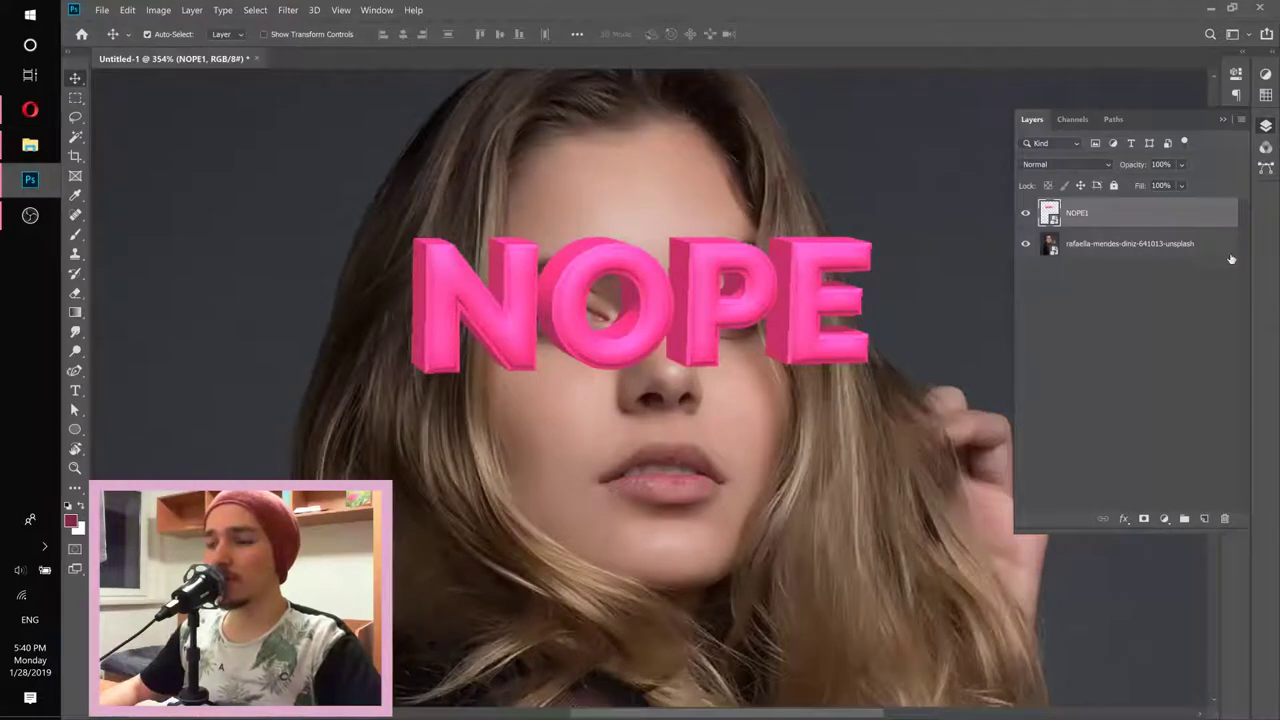
Copy an upper rectangular chunk of the N onto Layer 1 with Ctrl+J
left_click(75, 97)
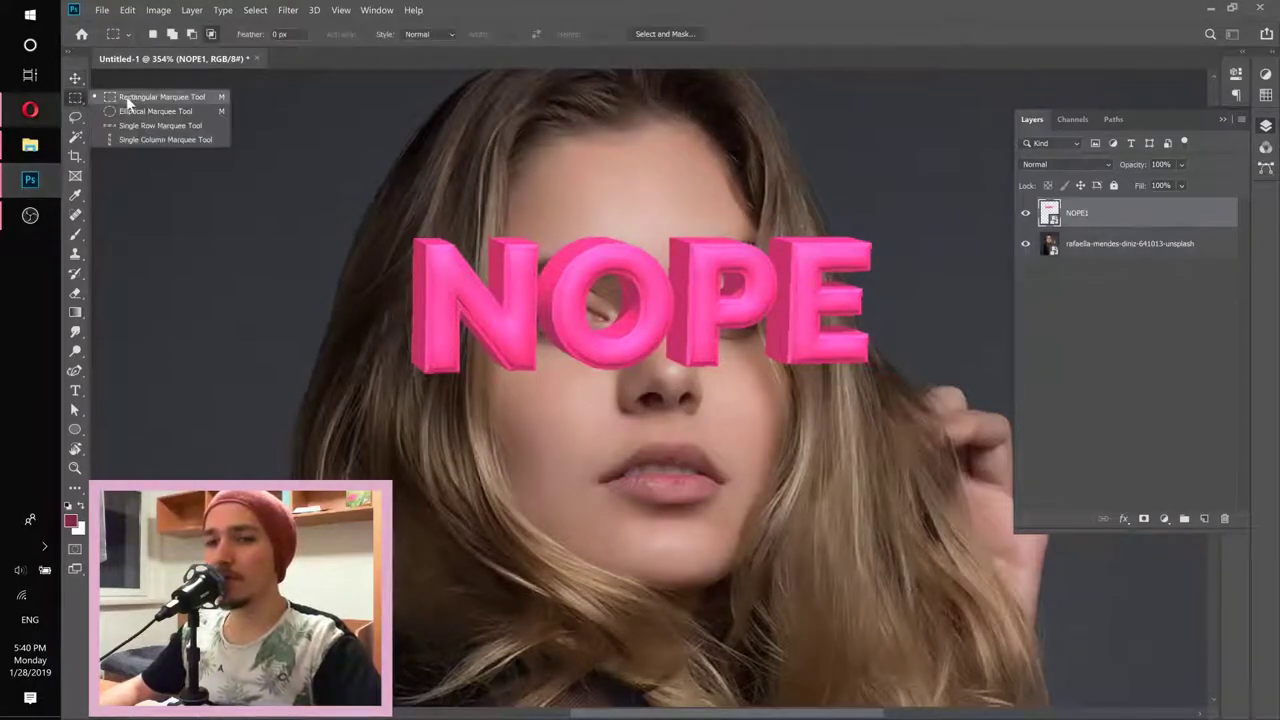
left_click(126, 96)
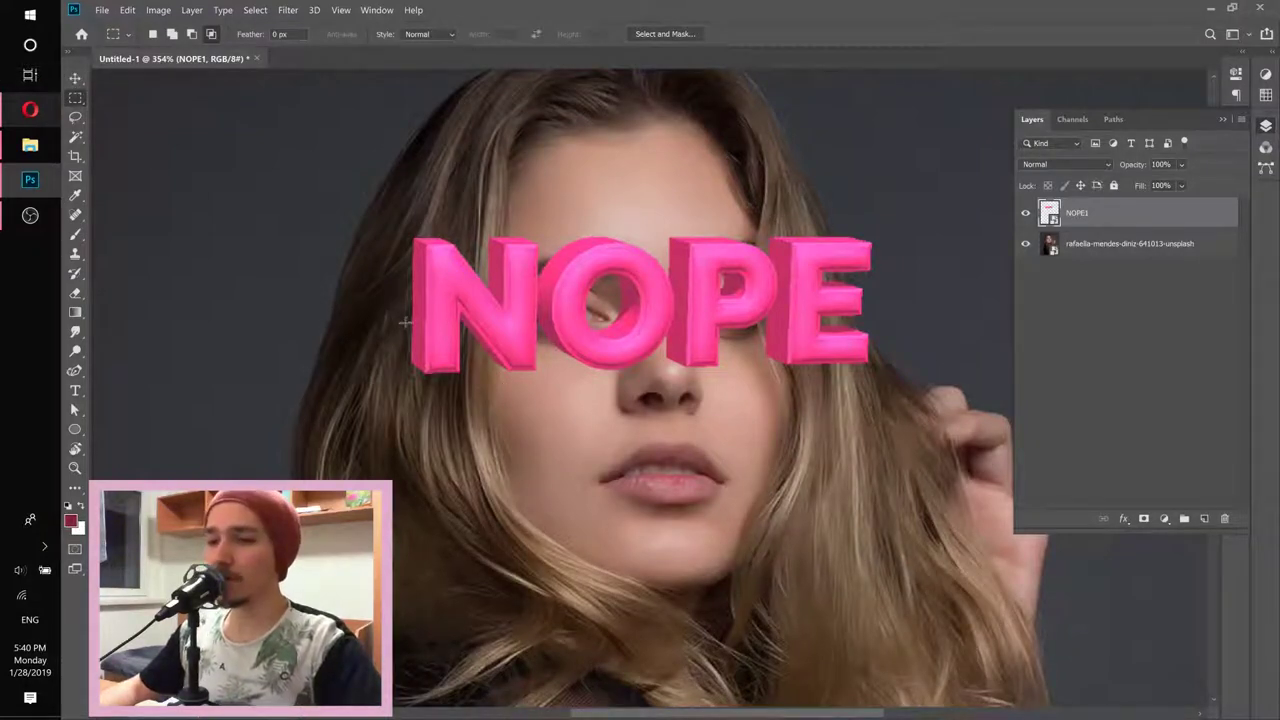
left_click_drag(394, 216, 479, 320)
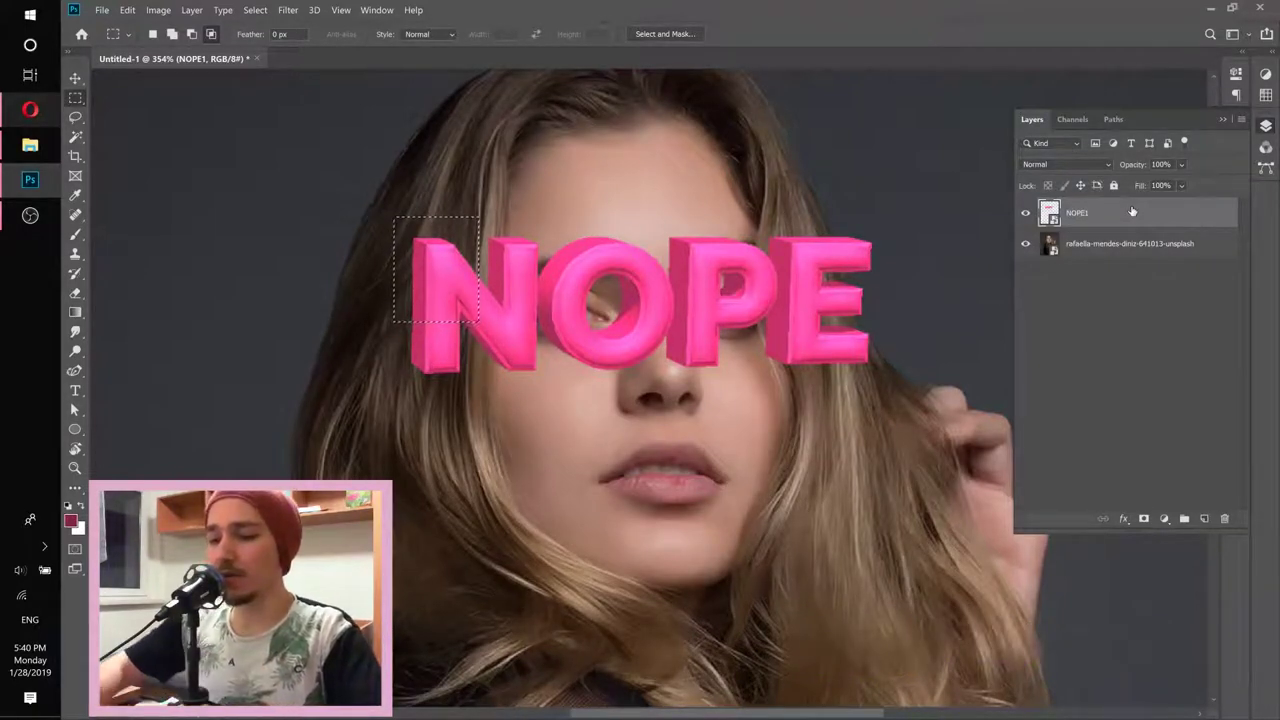
key("ctrl+j")
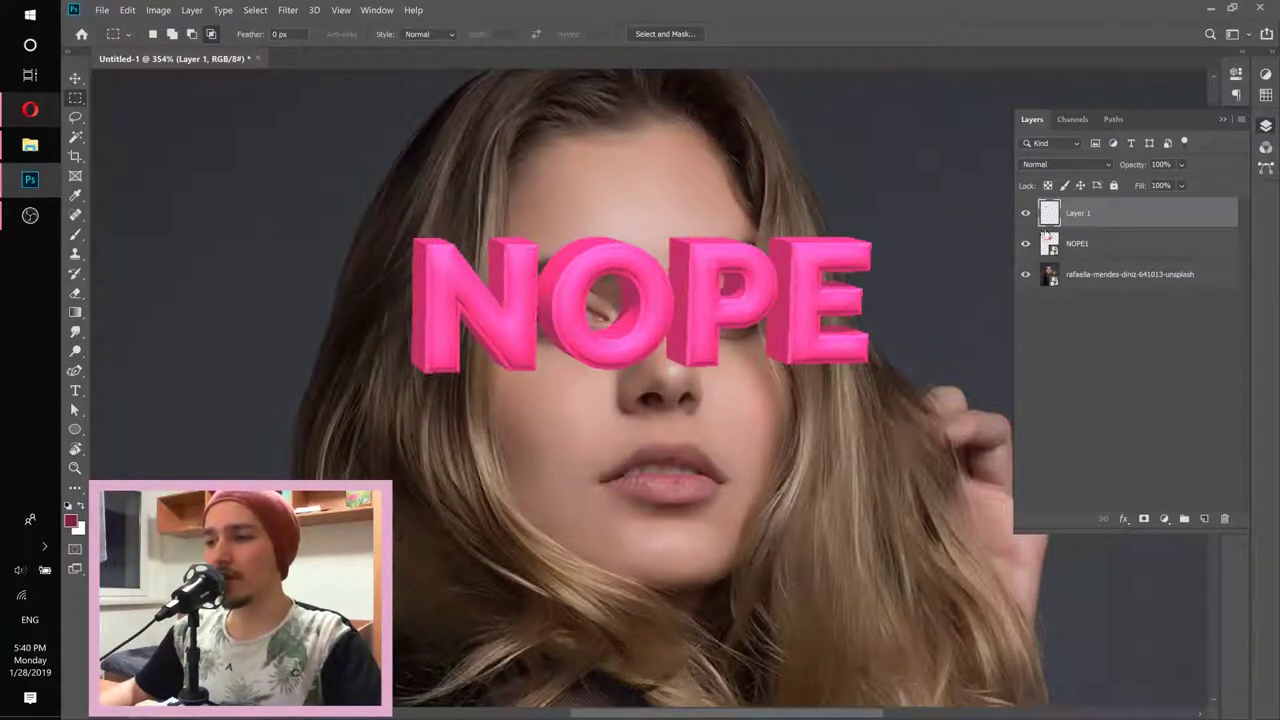
left_click(1025, 244)
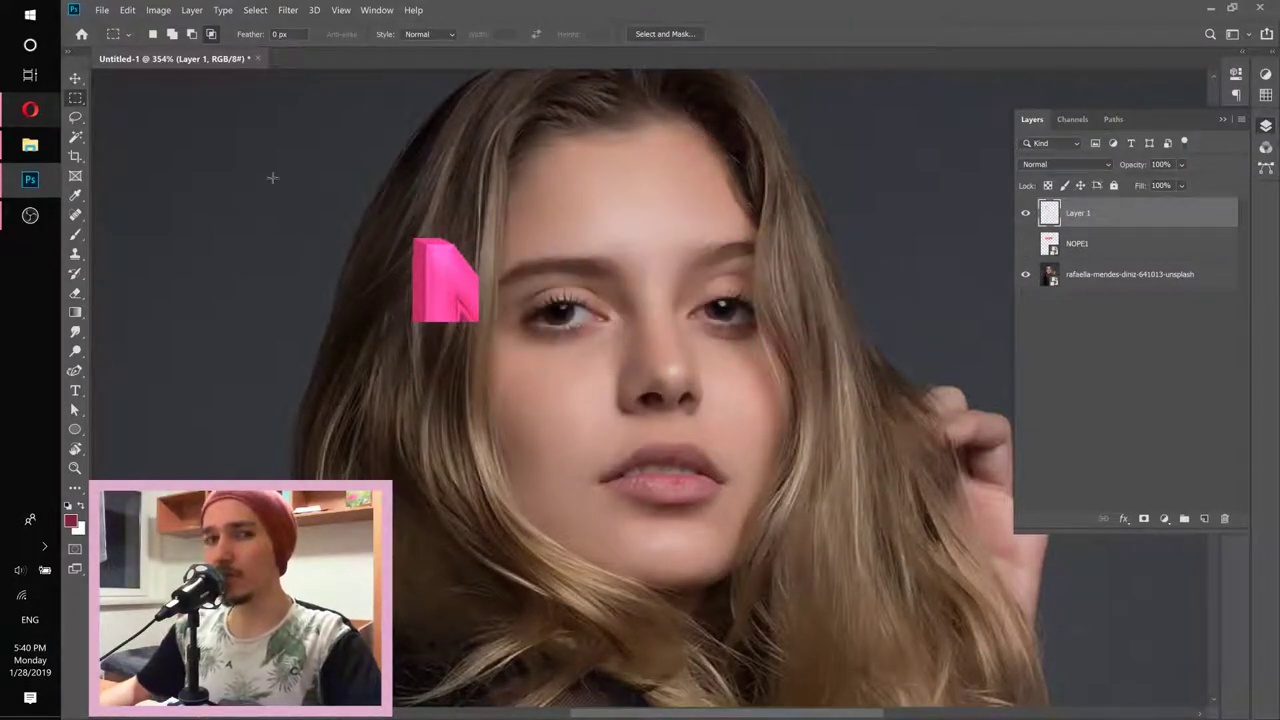
left_click(1025, 244)
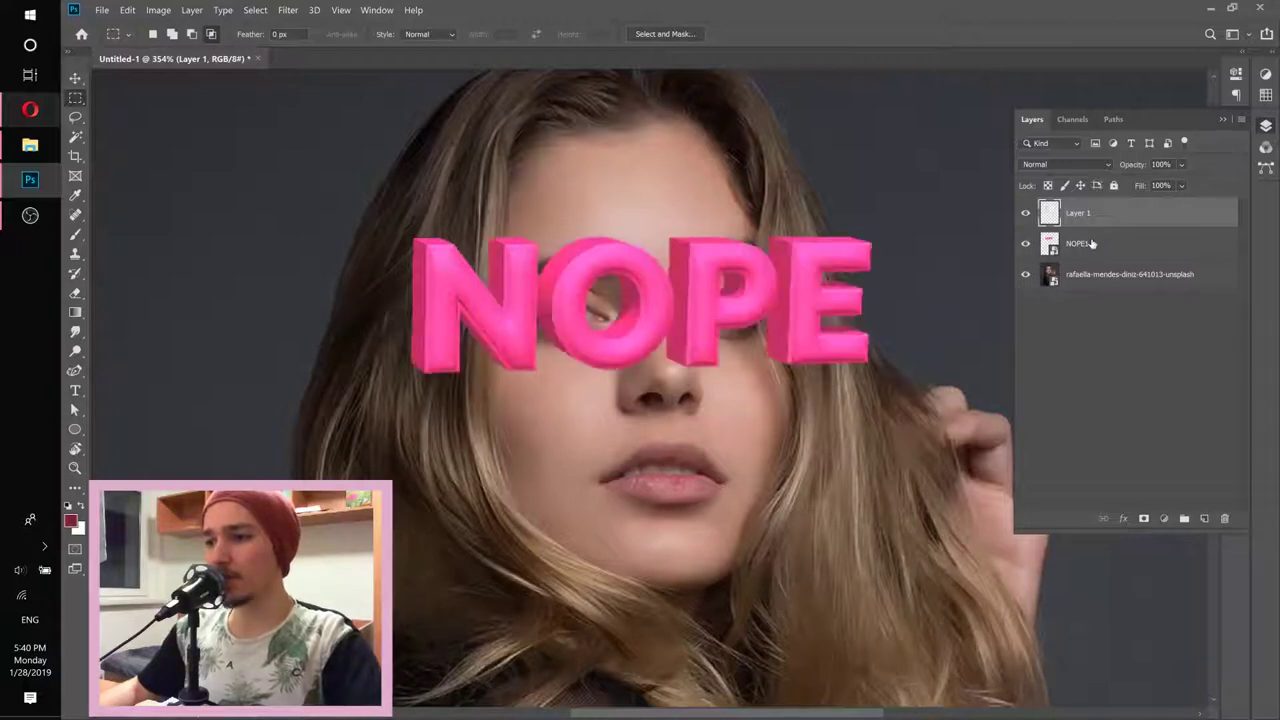
left_click(1092, 243)
Copy a lower chunk of the N onto Layer 2, compare the pieces, and select another rectangle
left_click_drag(393, 299, 475, 385)
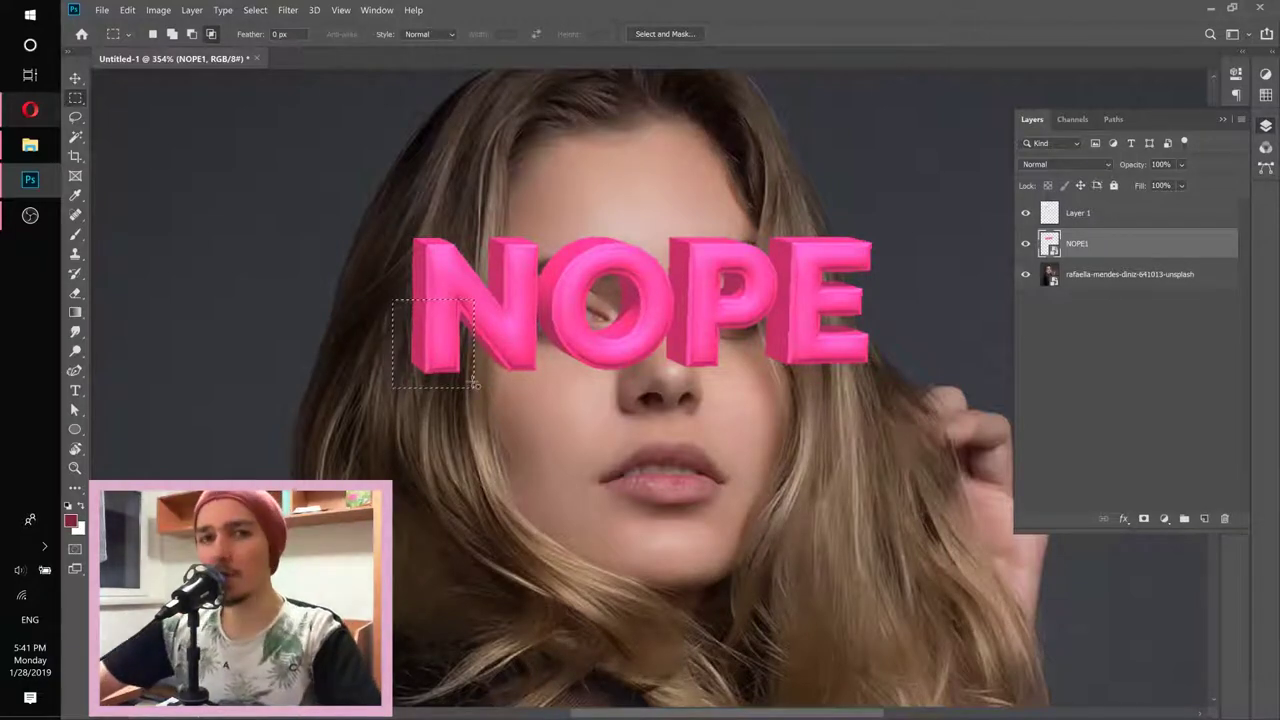
key("ctrl+j")
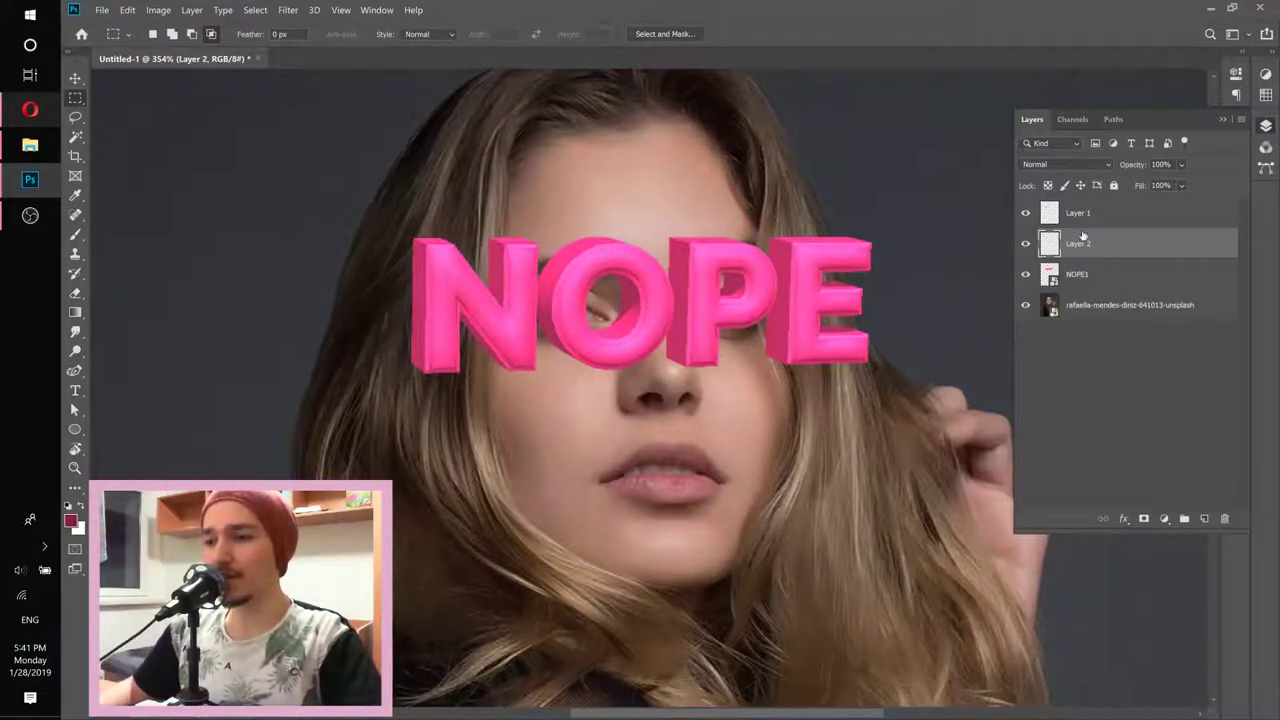
left_click(1025, 274)
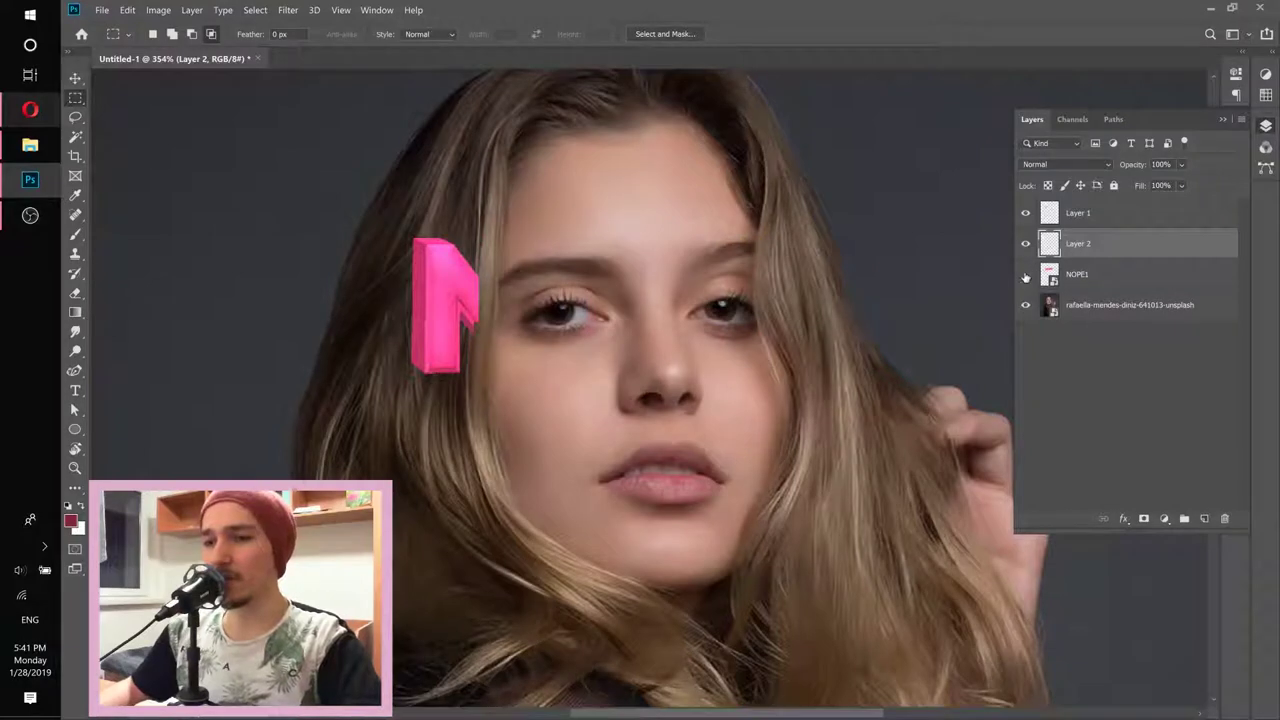
left_click(1025, 243)
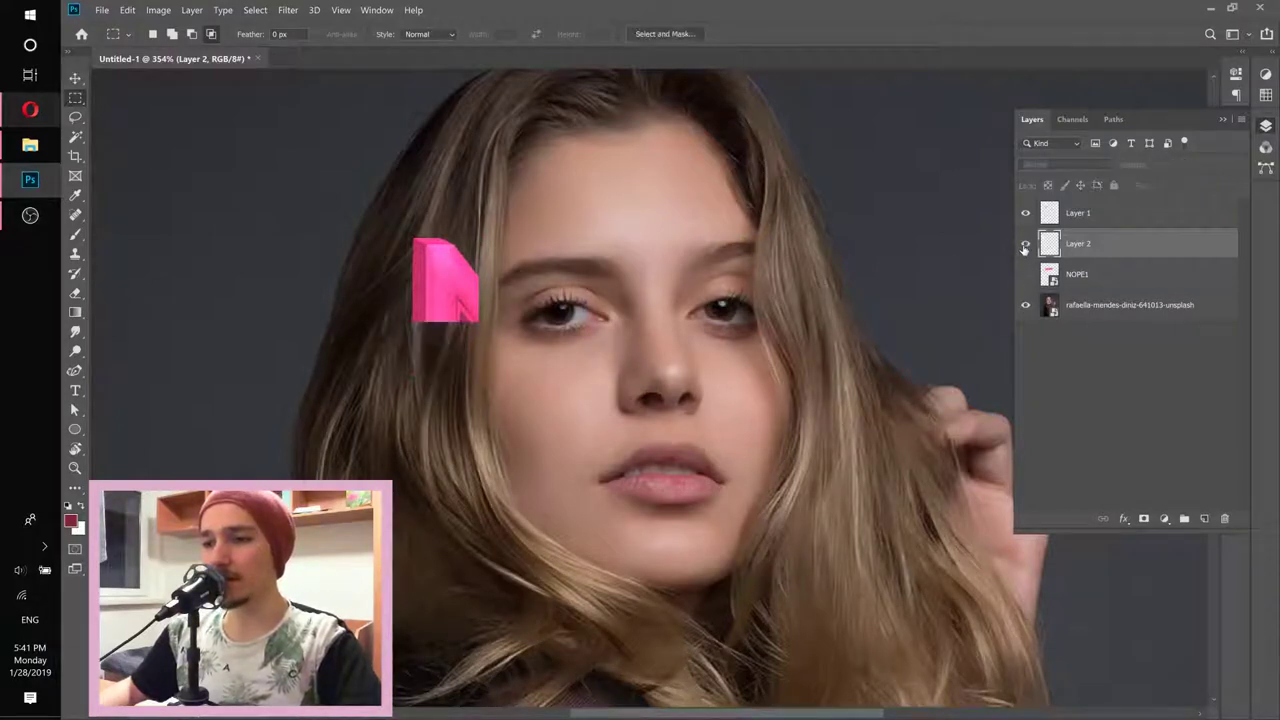
left_click(1025, 243)
left_click(1025, 213)
left_click(1025, 213)
left_click(1025, 274)
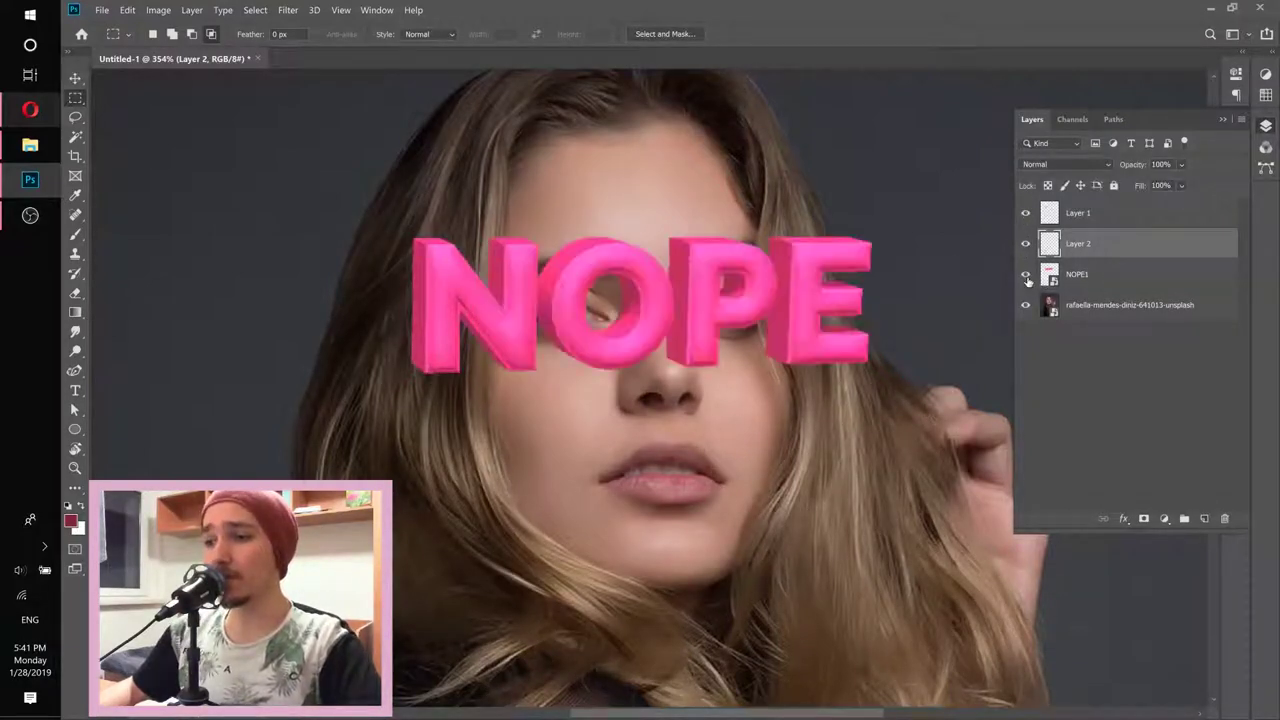
left_click_drag(468, 228, 540, 324)
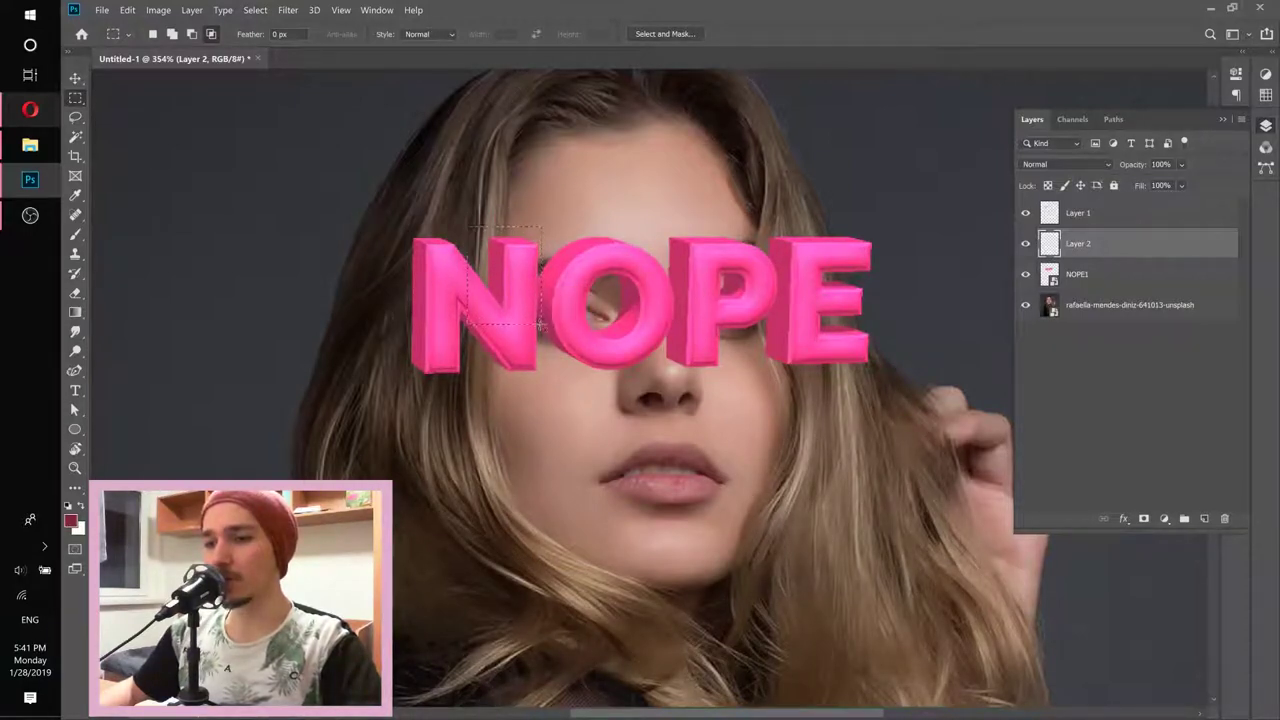
left_click(1108, 274)
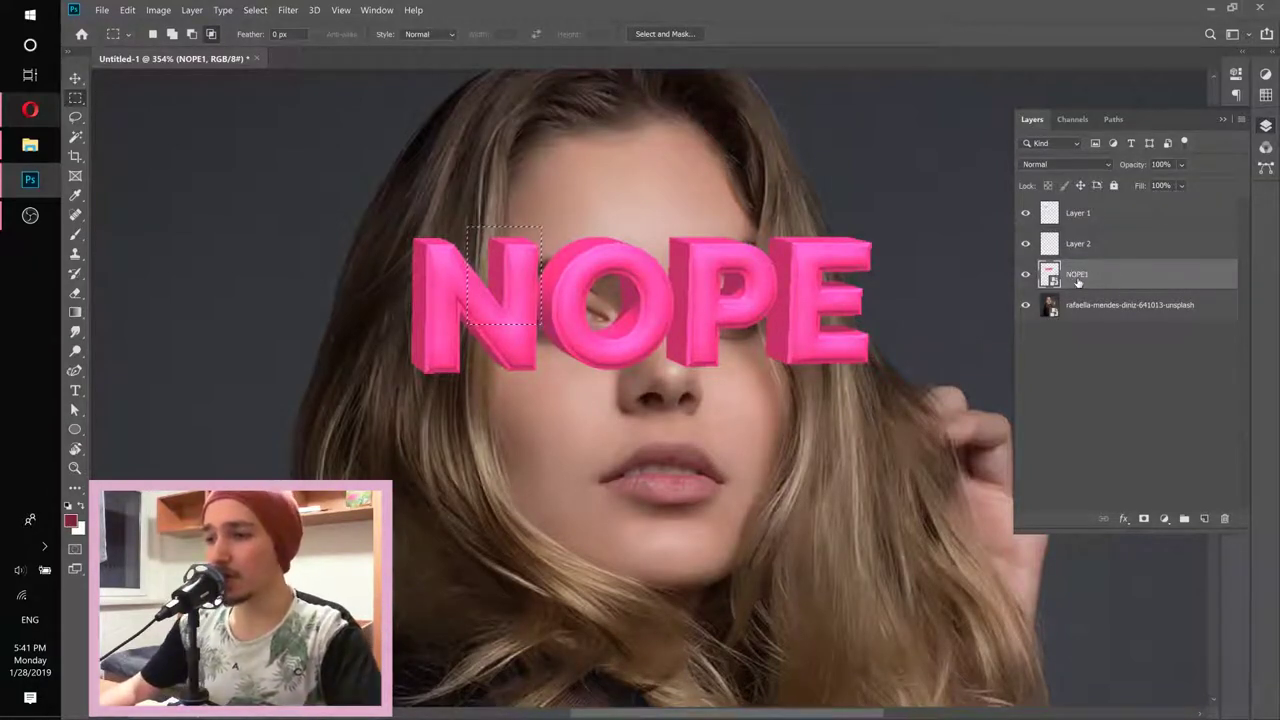
Copy further N pieces, including its lower half, onto new layers
left_click(1100, 243)
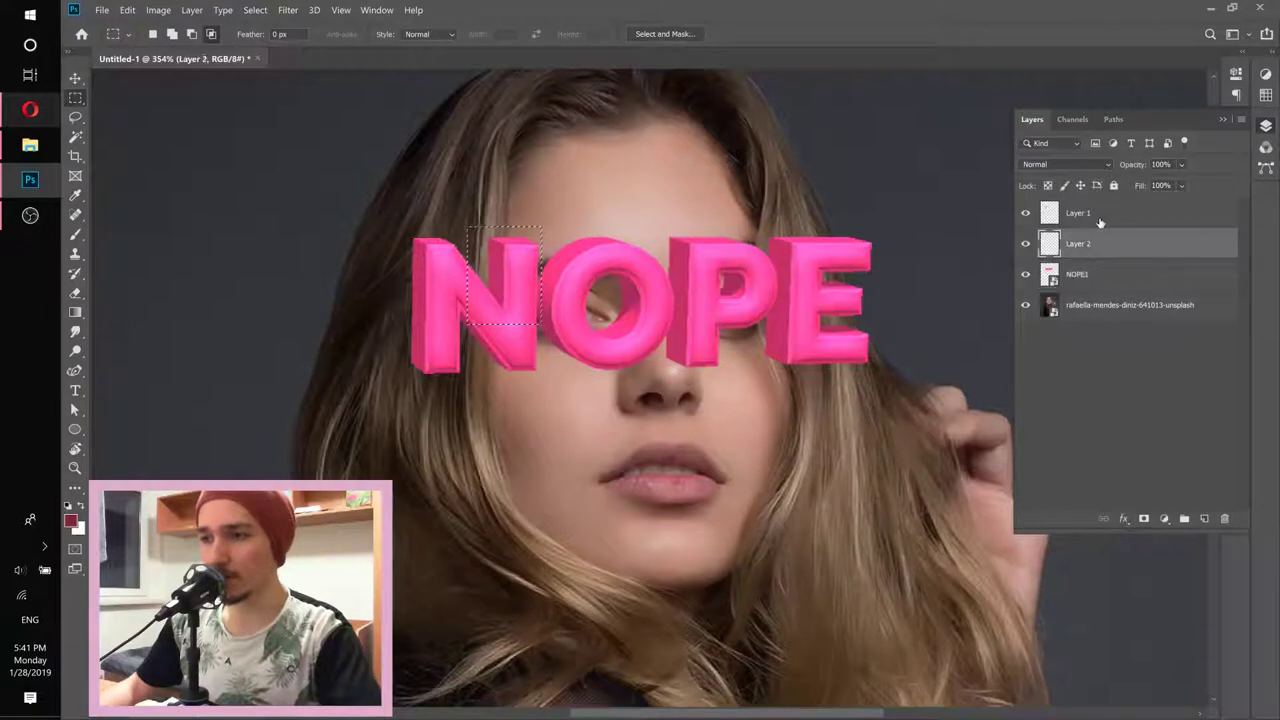
left_click(1100, 213)
left_click(1099, 274)
key("ctrl+d")
key("ctrl+shift+alt+n")
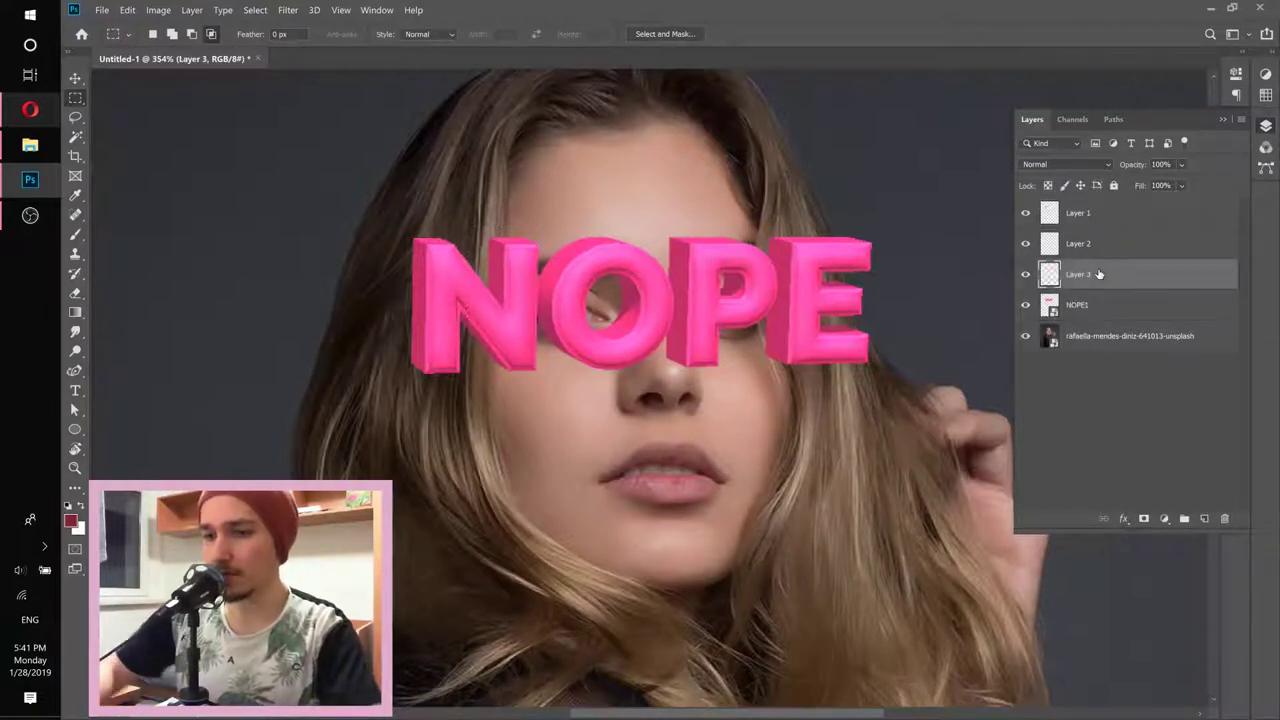
left_click(1097, 312)
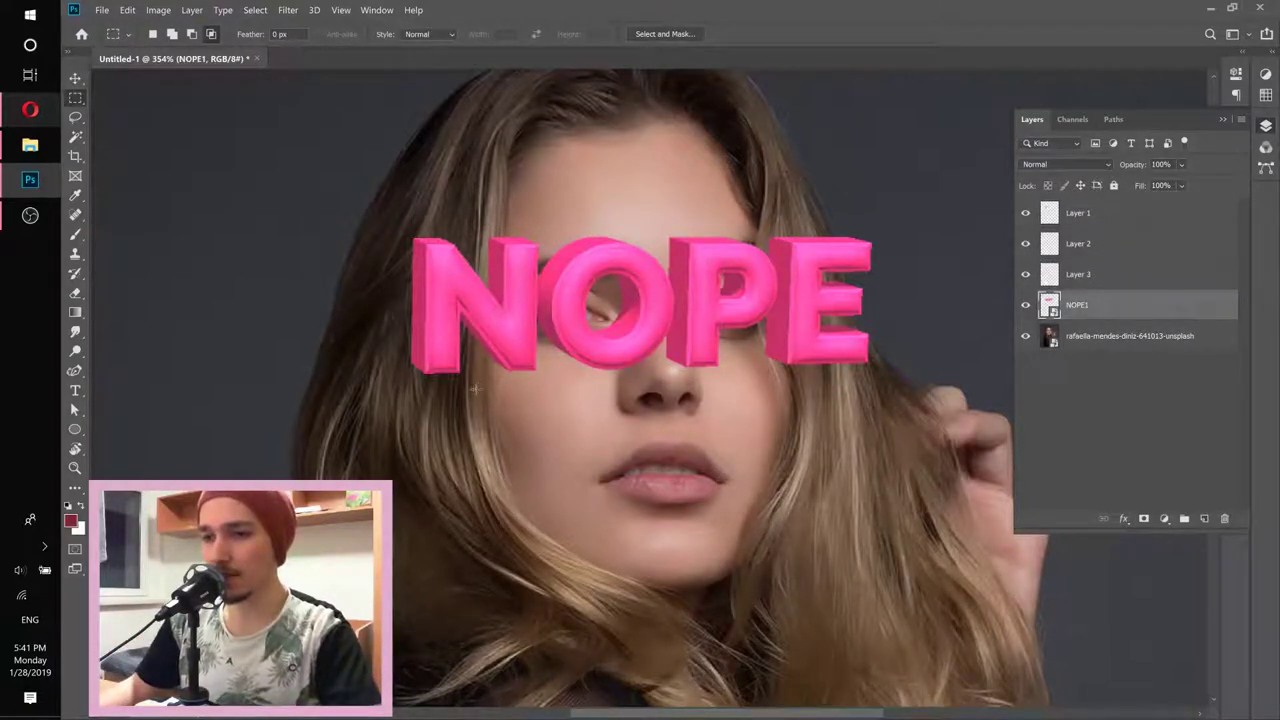
left_click_drag(466, 394, 541, 330)
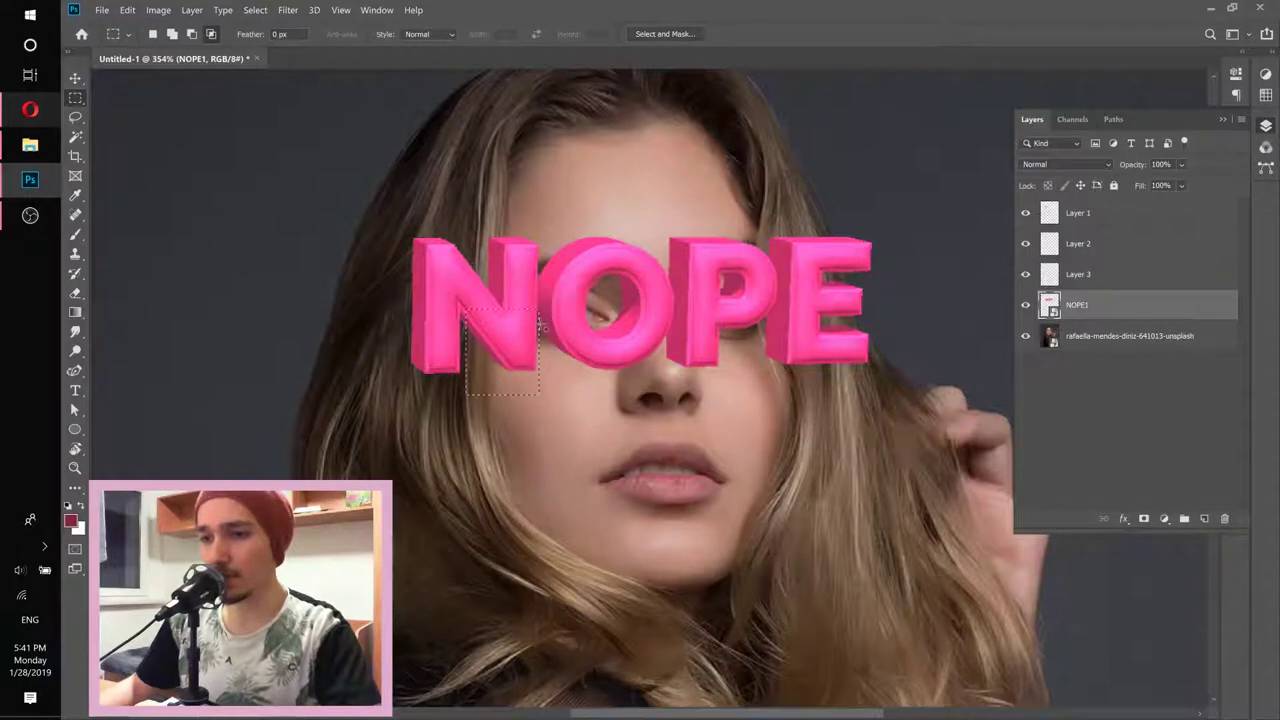
key("ctrl+d")
key("ctrl+shift+alt+n")
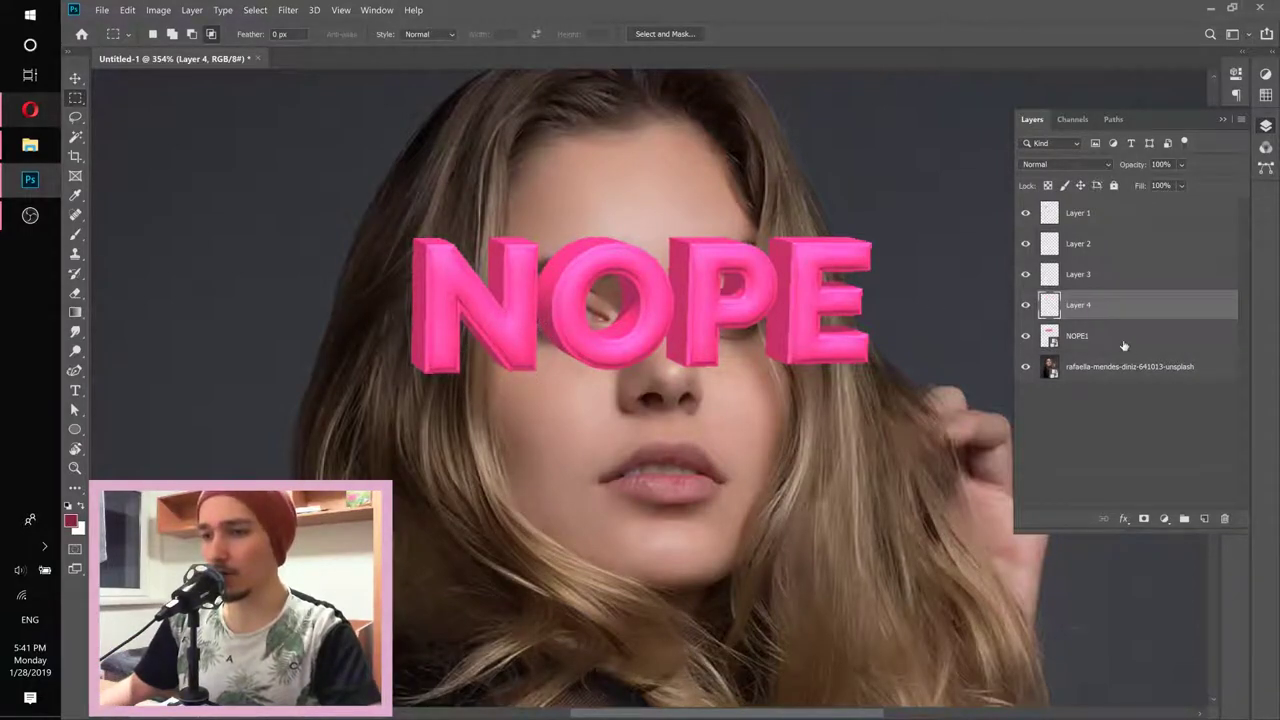
left_click(1123, 340)
Copy rectangular pieces of the O and neighbouring letters onto new layers
left_click_drag(539, 228, 612, 305)
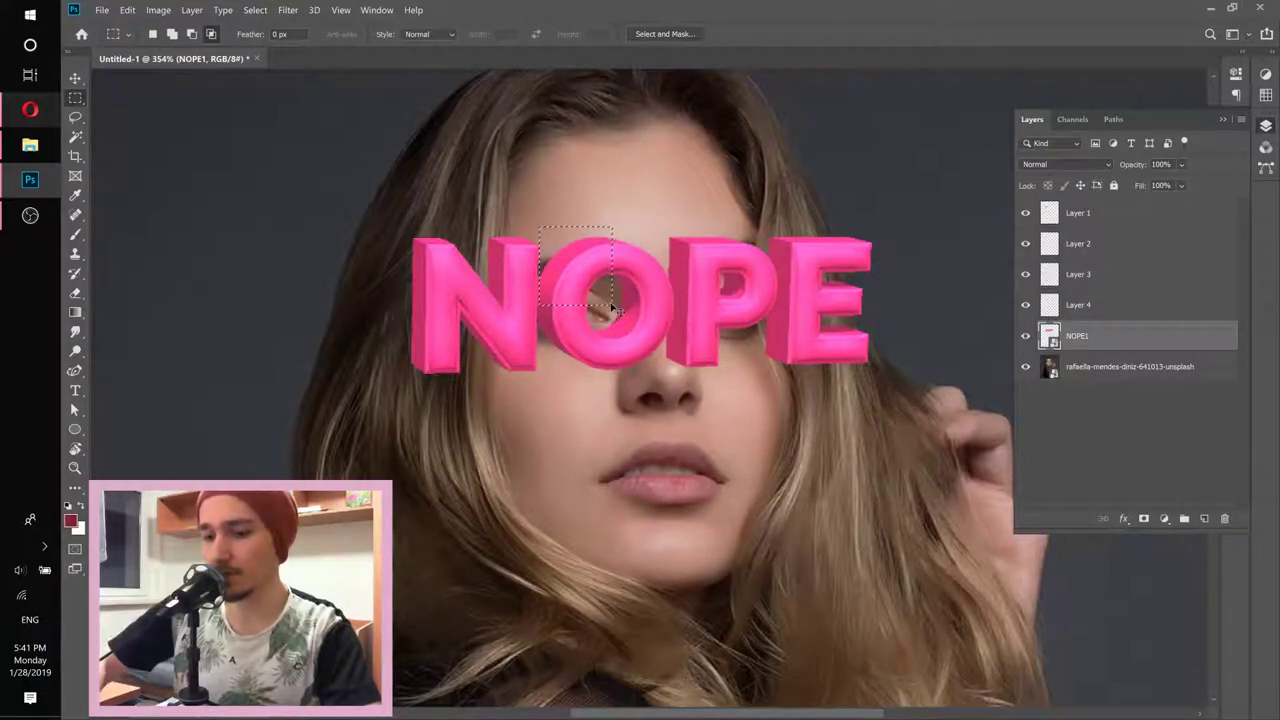
key("ctrl+j")
left_click(1080, 372)
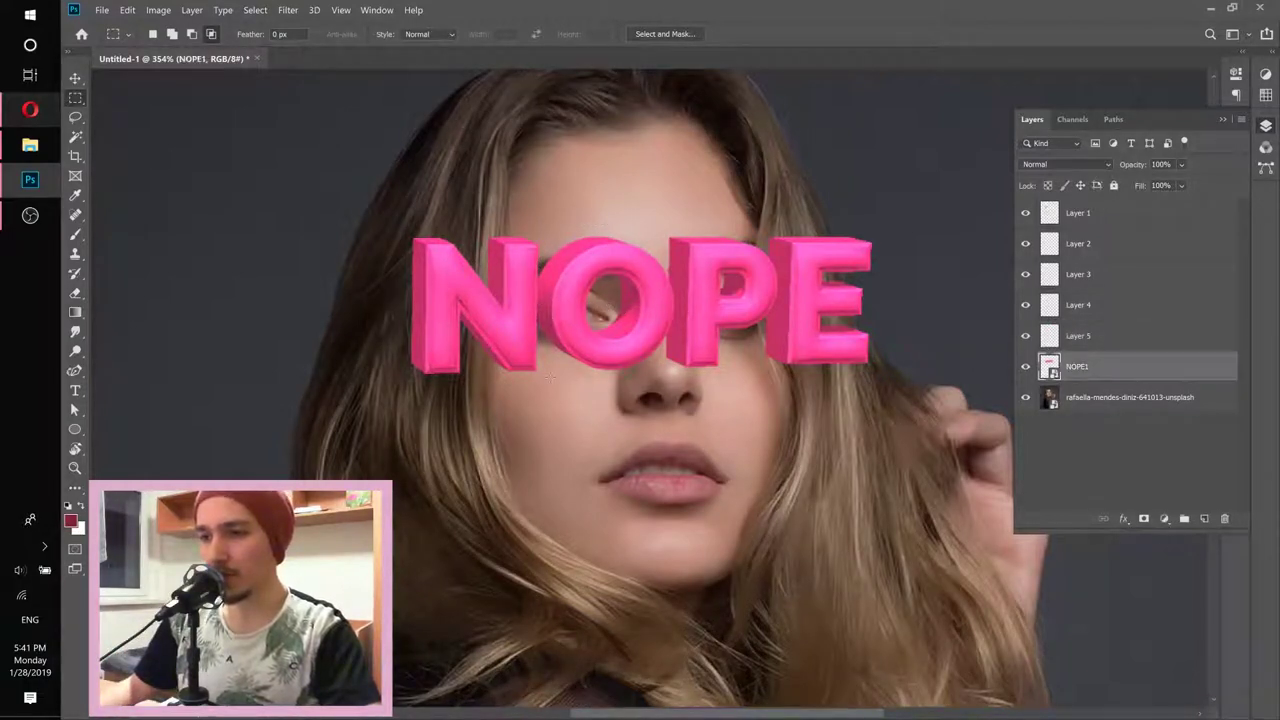
left_click_drag(540, 370, 630, 265)
key("ctrl+j")
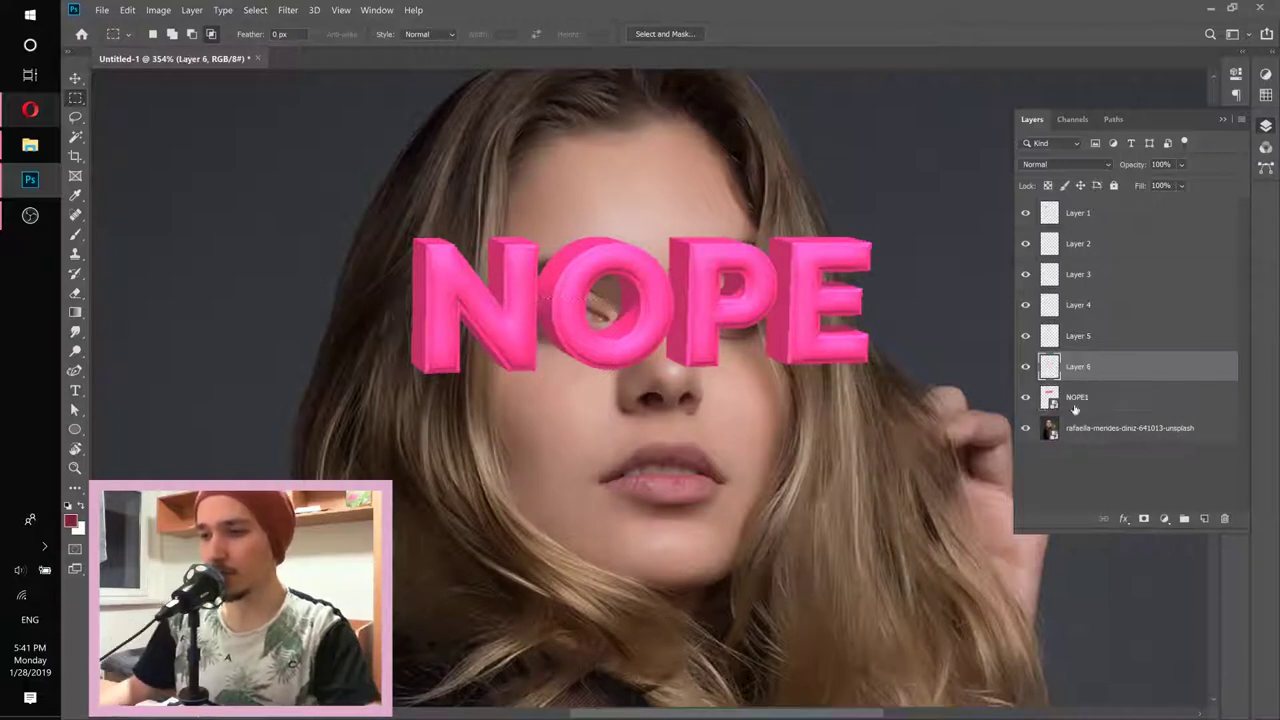
key("alt+bracketleft")
left_click_drag(549, 300, 683, 342)
key("ctrl+j")
key("alt+bracketleft")
Copy the upper part of the O and another letter piece onto new layers
mouse_move(594, 310)
left_mouse_down()
mouse_move(675, 262)
mouse_move(669, 229)
mouse_move(660, 296)
left_mouse_up()
key("ctrl+j")
key("alt+bracketleft")
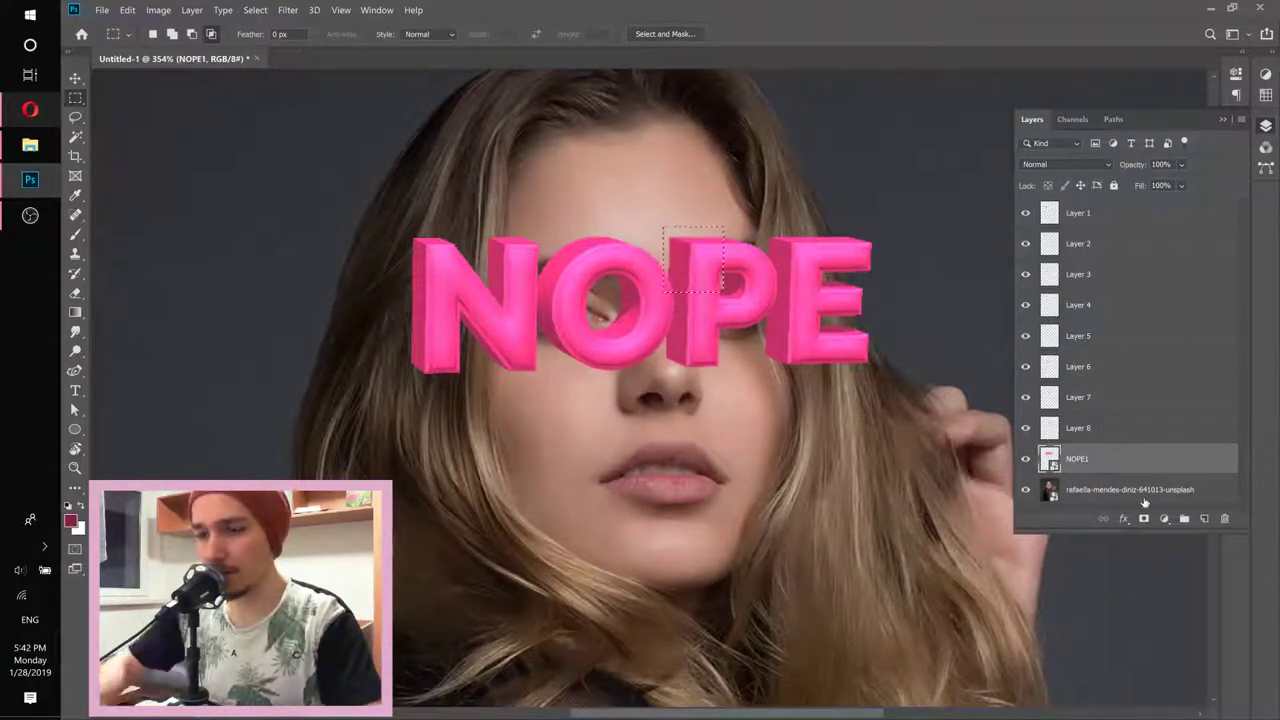
key("ctrl+j")
key("alt+bracketleft")
Copy small pieces of the P, including one spanning the P and E, onto new layers
left_click_drag(737, 251, 778, 270)
key("ctrl+j")
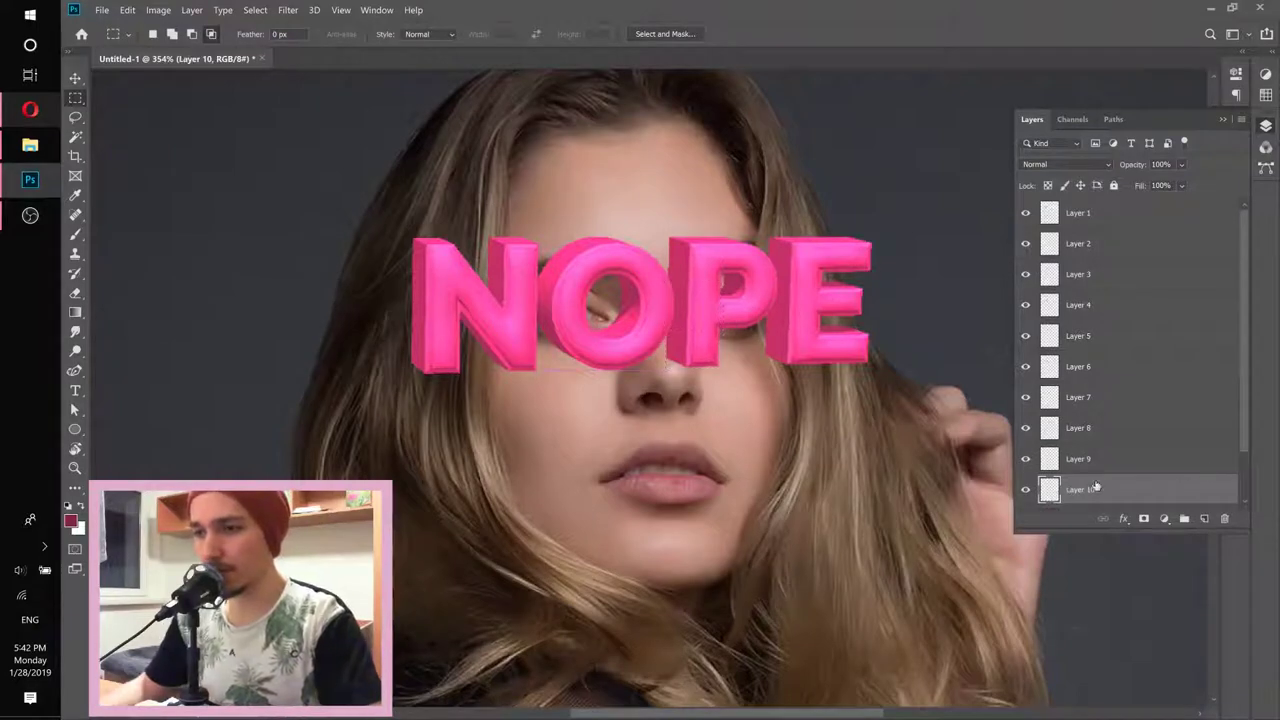
key("alt+bracketleft")
left_click_drag(718, 233, 778, 270)
key("ctrl+j")
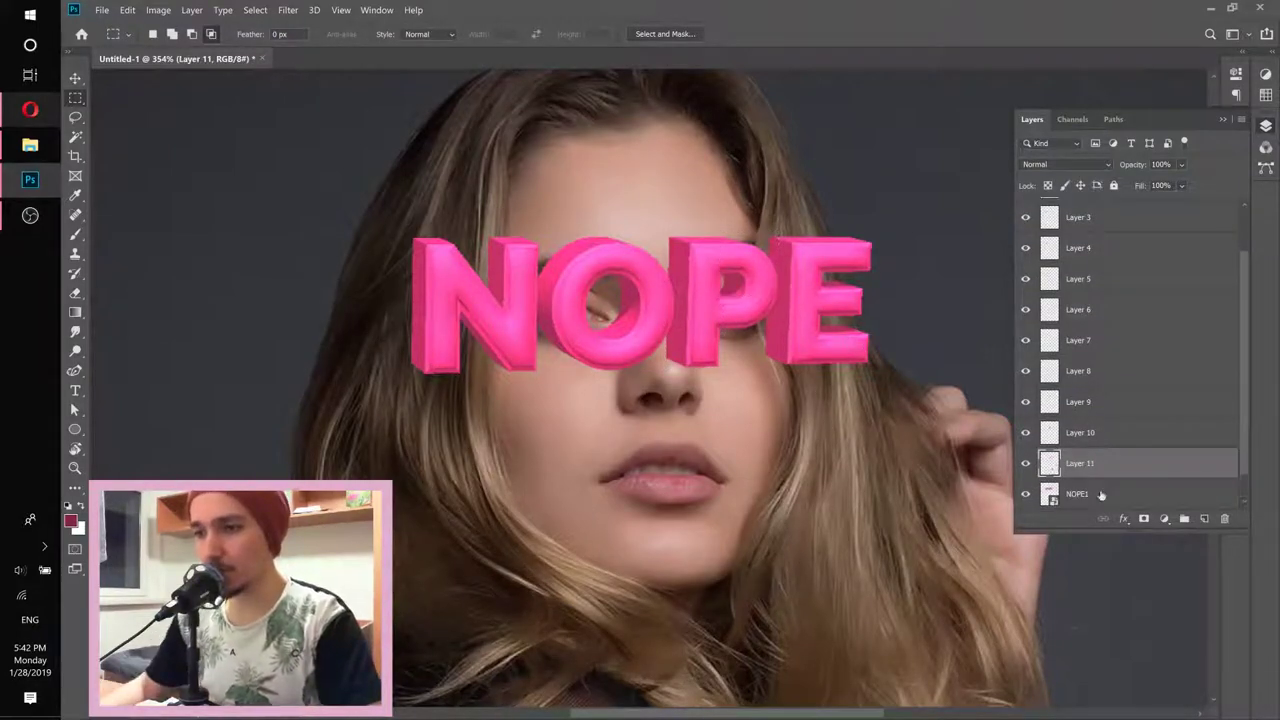
left_click_drag(750, 245, 812, 290)
key("ctrl+j")
left_click(1140, 493)
Copy pieces of the E onto new layers, completing the slices up to Layer 16
left_click_drag(880, 378, 862, 262)
key("ctrl+j")
left_click(1100, 462)
left_click_drag(880, 378, 758, 280)
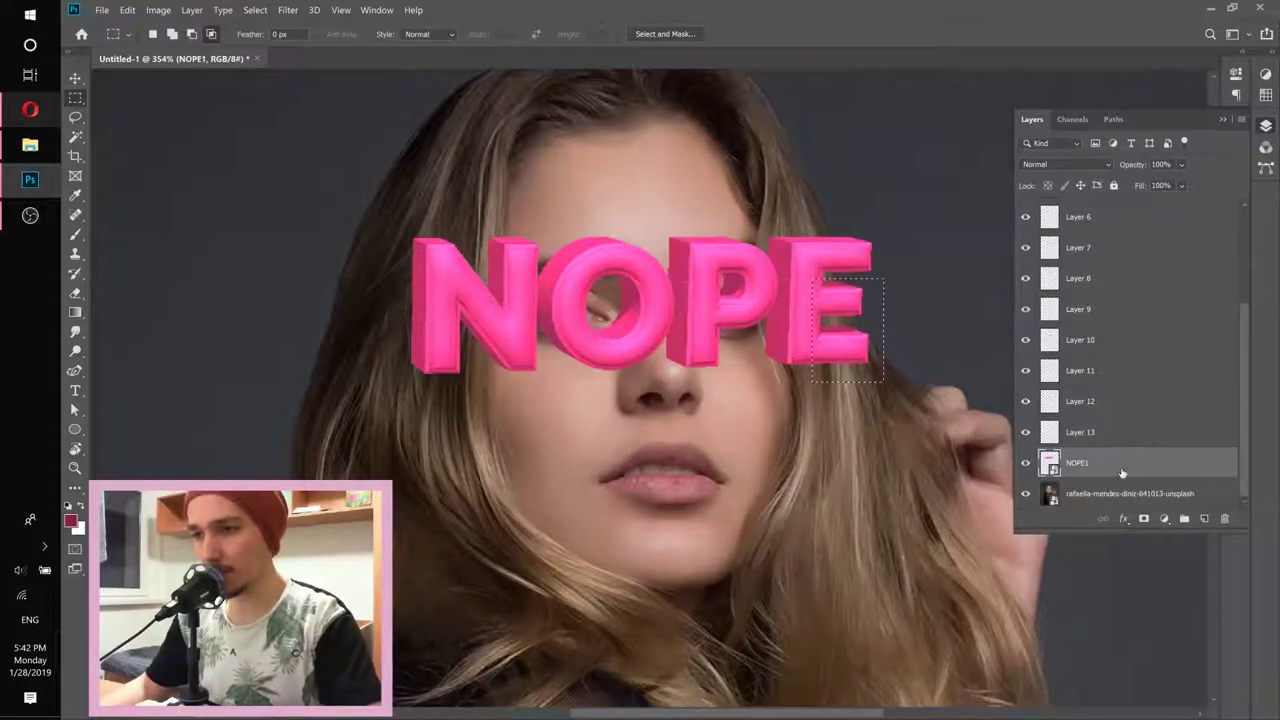
key("ctrl+j")
left_click(1062, 490)
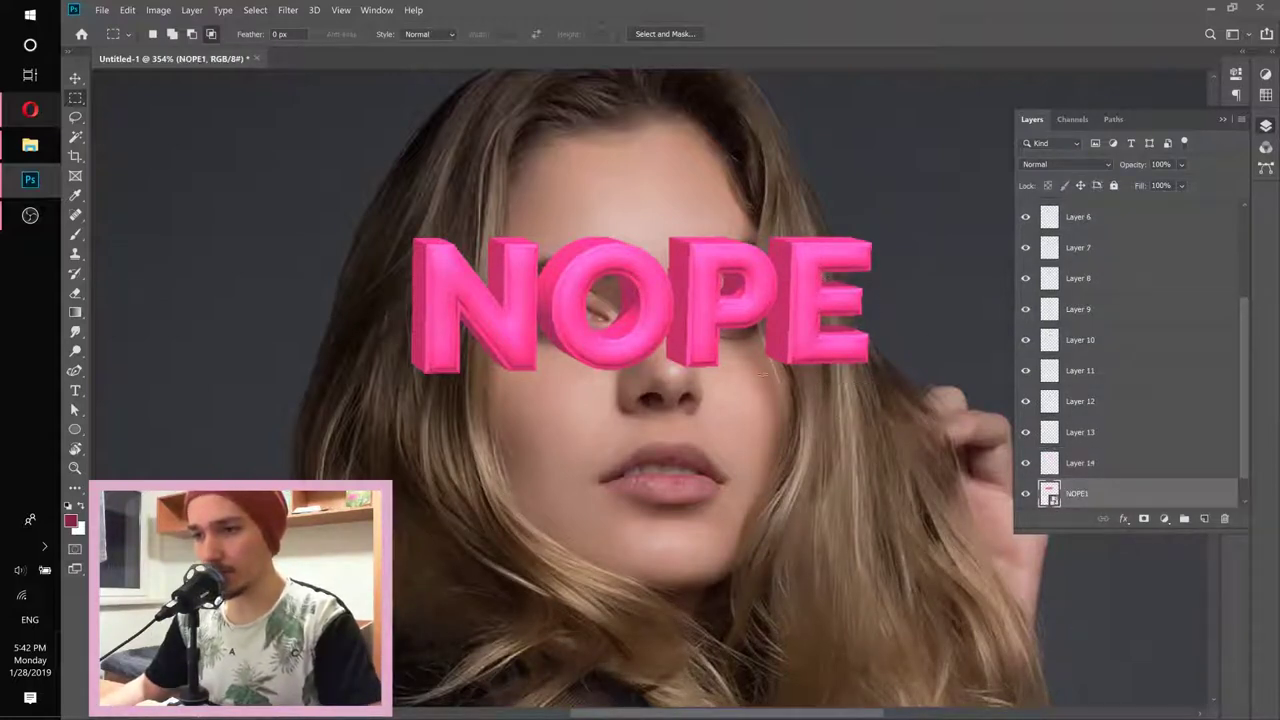
key("ctrl+j")
left_click(1070, 462)
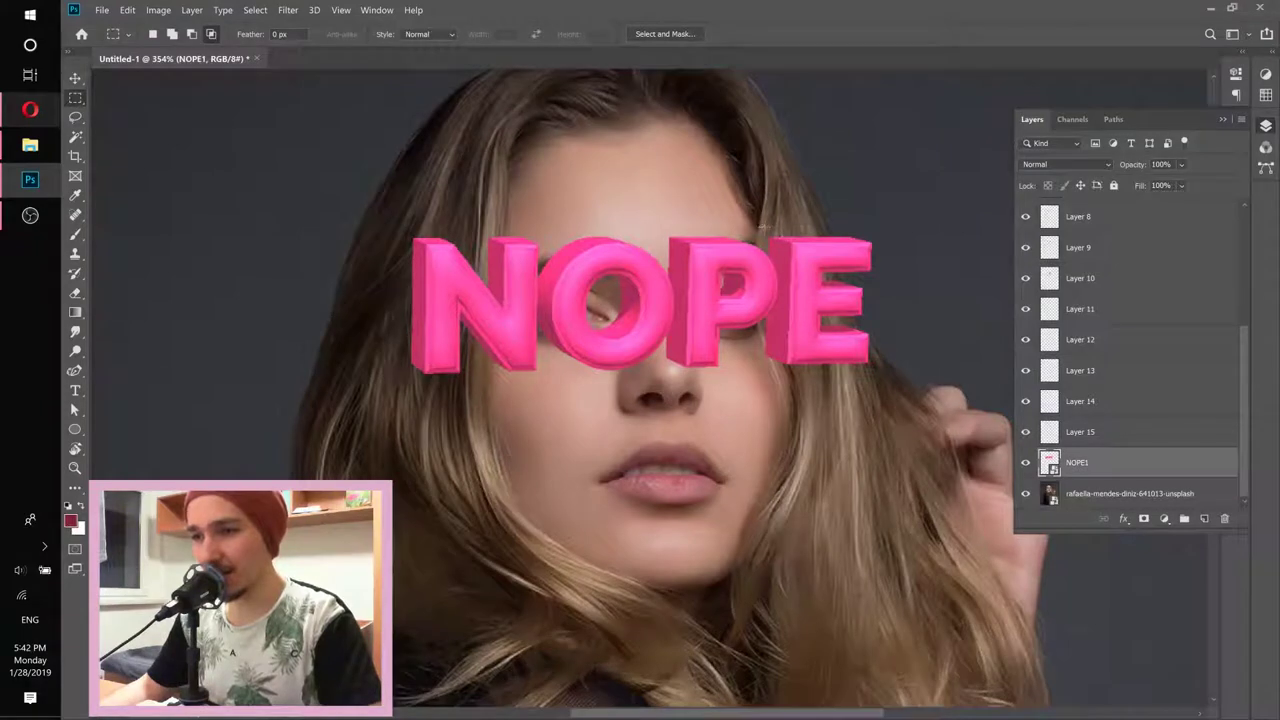
left_click_drag(762, 228, 828, 305)
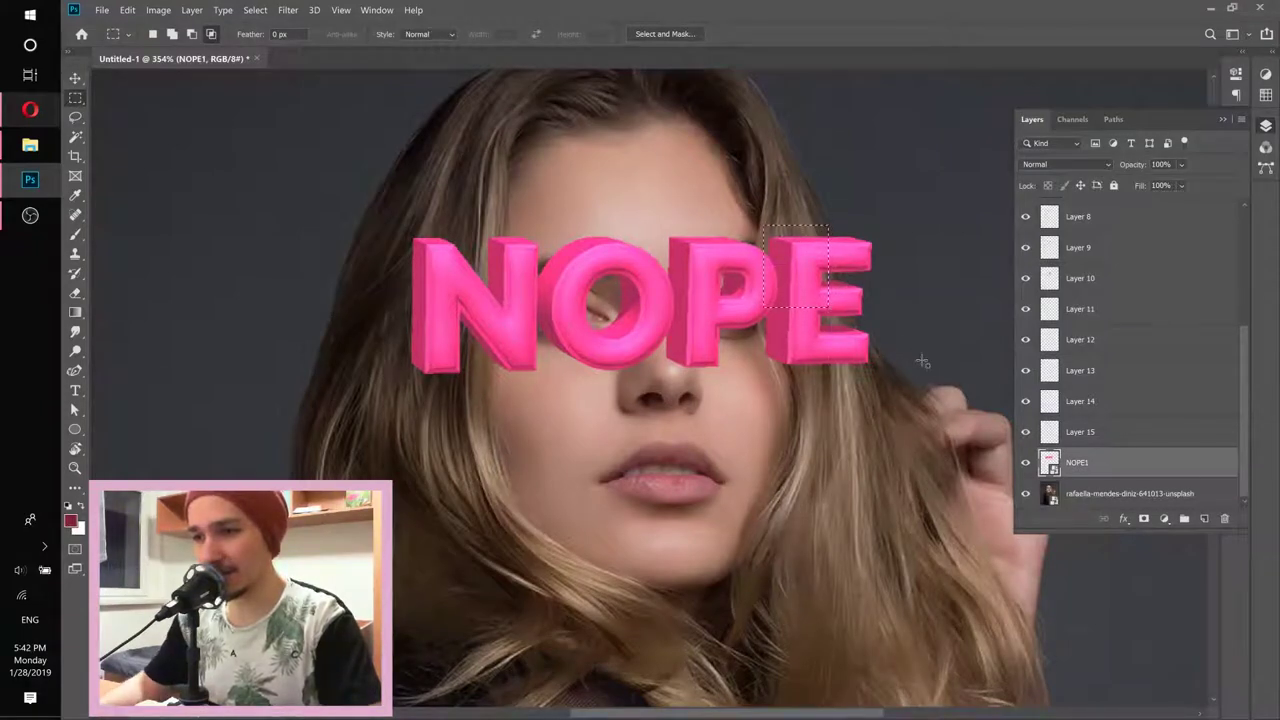
key("ctrl+j")
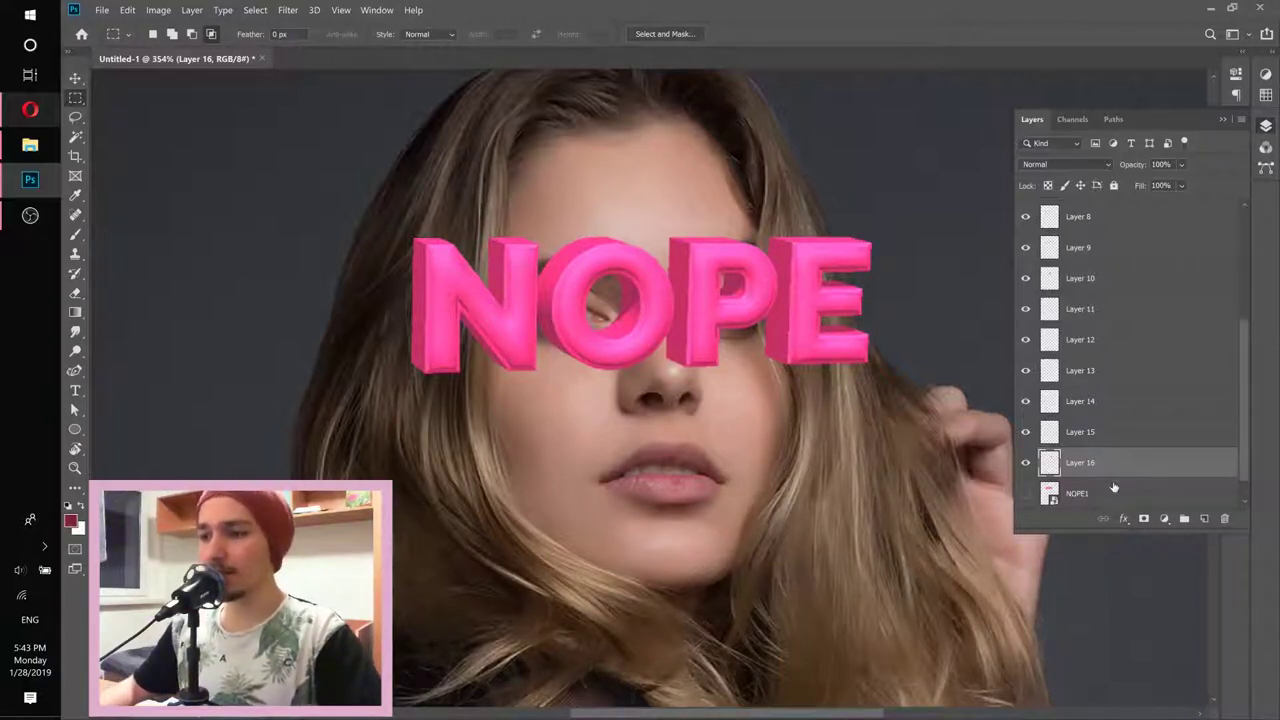
left_click(74, 81)
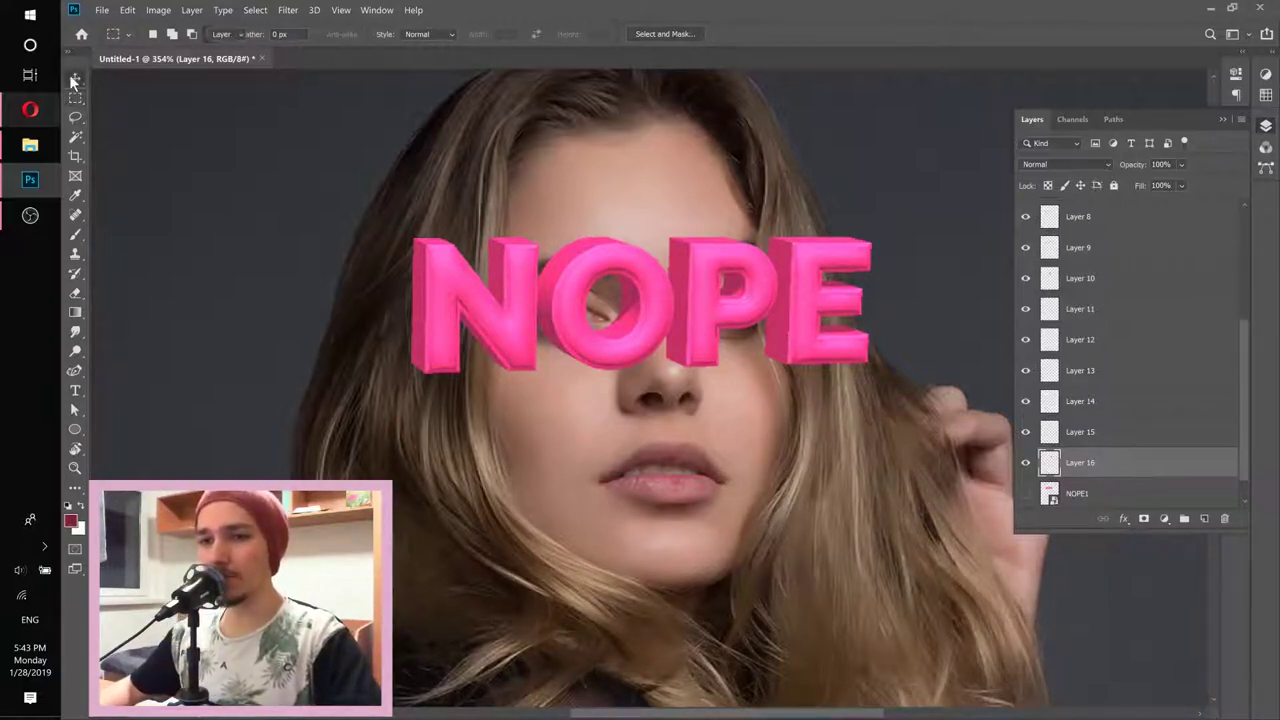
Offset the N slices up, down and sideways so the letter looks misaligned
left_click(428, 270)
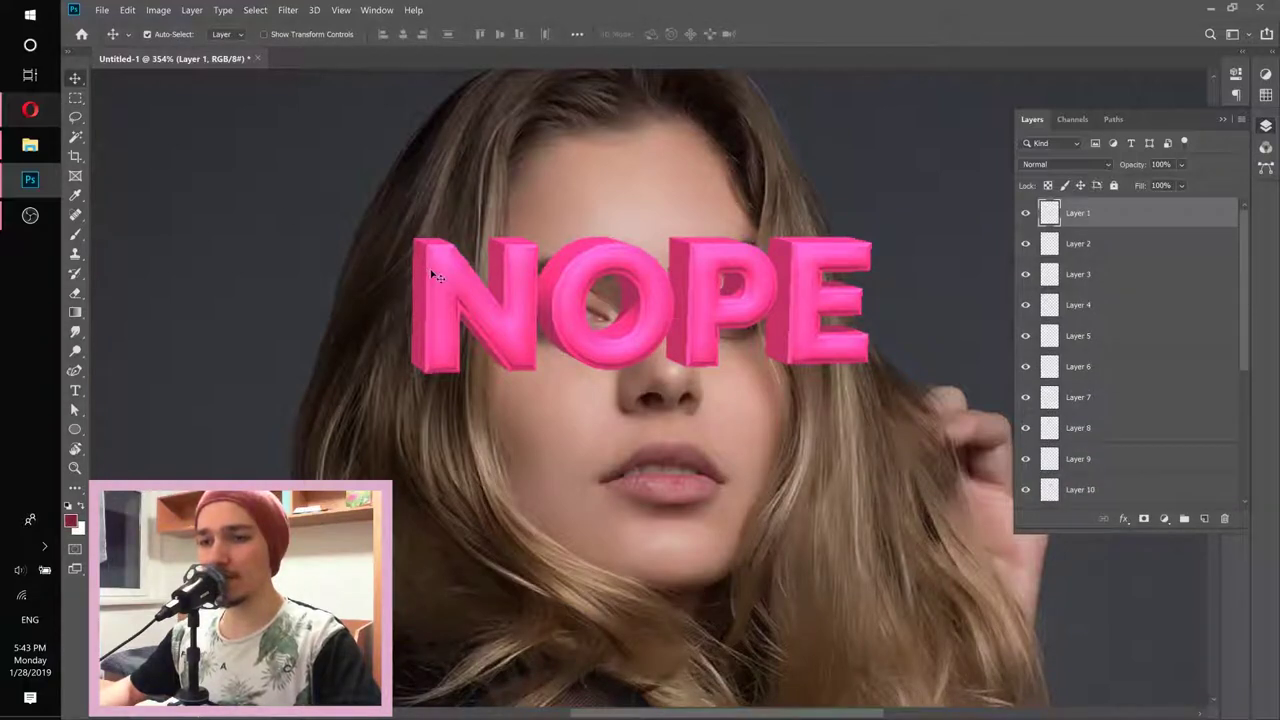
left_click_drag(435, 275, 429, 267)
left_click_drag(447, 348, 445, 357)
left_click_drag(515, 358, 510, 288)
mouse_move(424, 262)
left_mouse_down()
mouse_move(411, 246)
mouse_move(422, 262)
mouse_move(424, 240)
mouse_move(428, 250)
left_mouse_up()
left_click(453, 348)
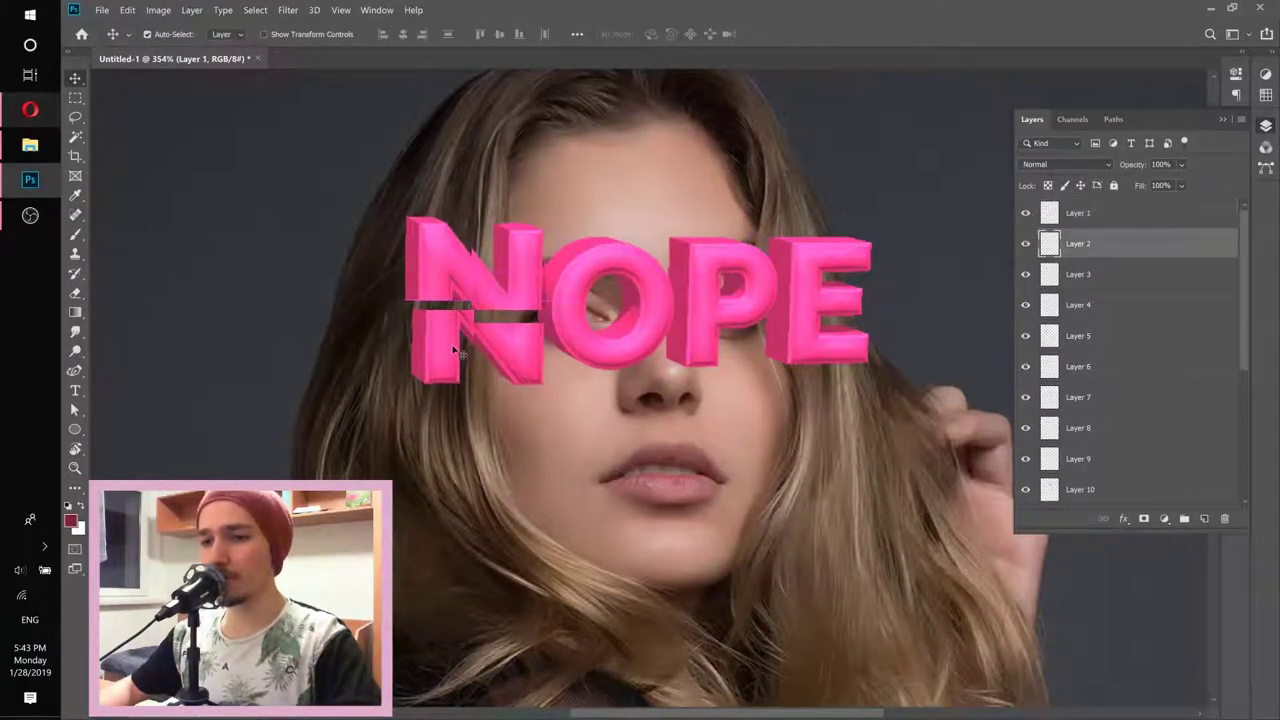
left_click_drag(453, 348, 519, 292)
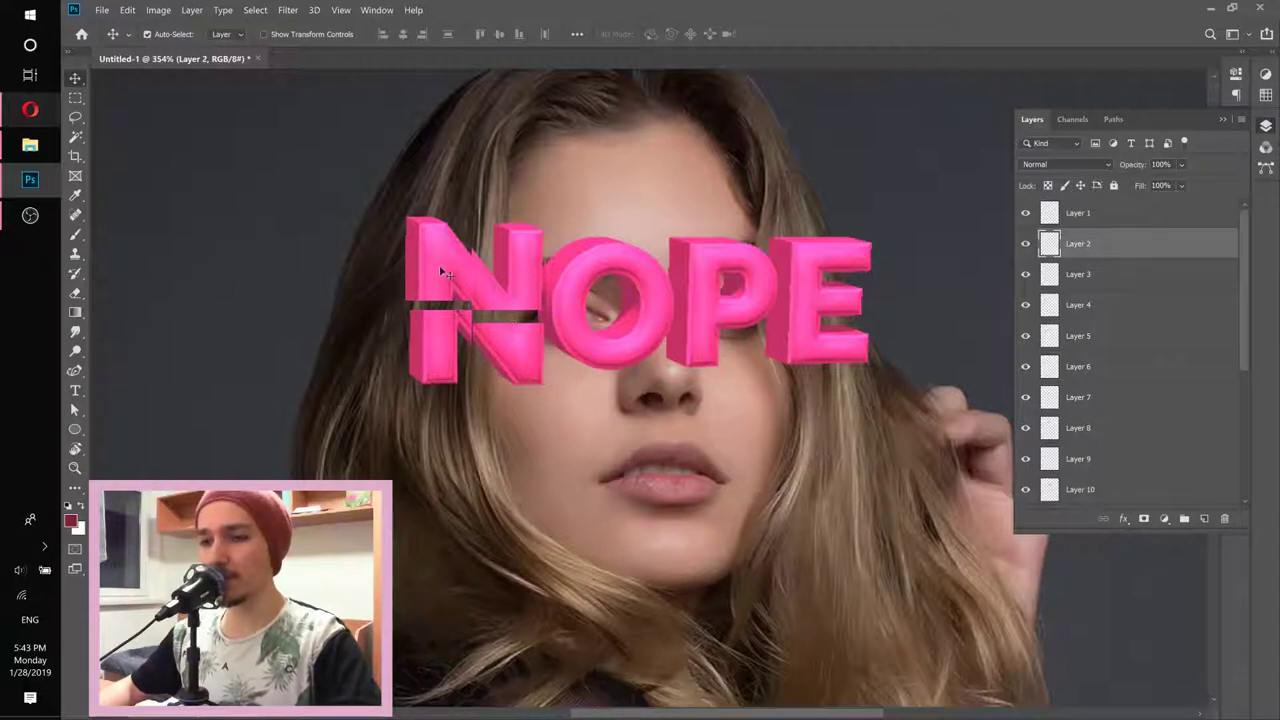
Offset slices of the O, P and E, including shifting a P slice down 8 px
left_click_drag(579, 287, 633, 356)
left_click_drag(705, 288, 722, 268)
left_click_drag(746, 325, 704, 354)
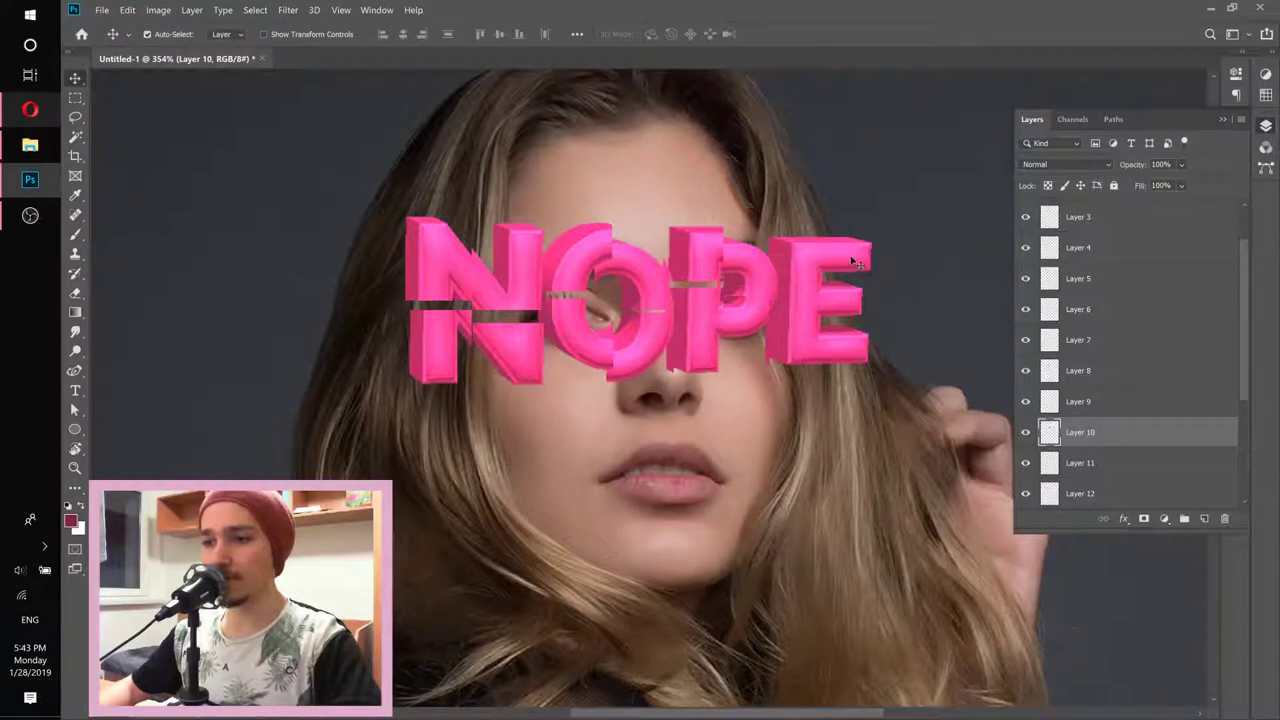
left_click_drag(856, 262, 789, 328)
Select Layer 1 through Layer 16 and group them into Group 1, then toggle its visibility to compare
scroll(809, 400, "down", 6)
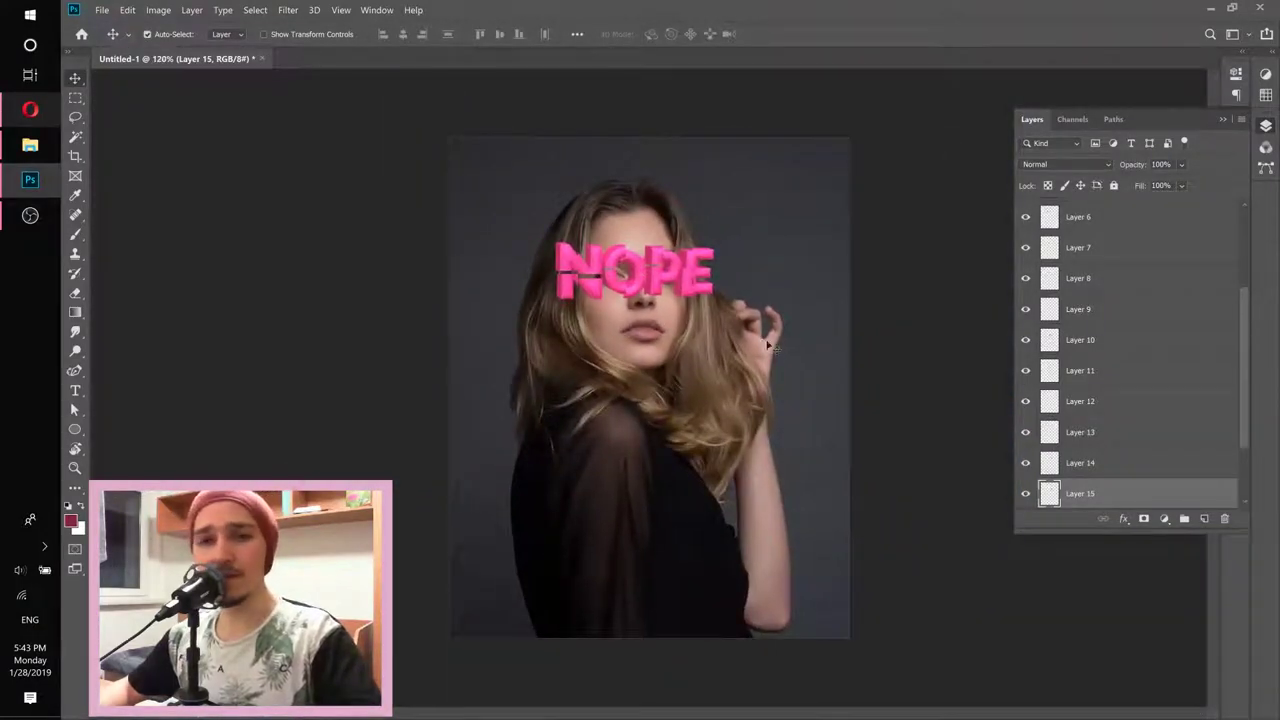
left_click_drag(1246, 426, 1242, 486)
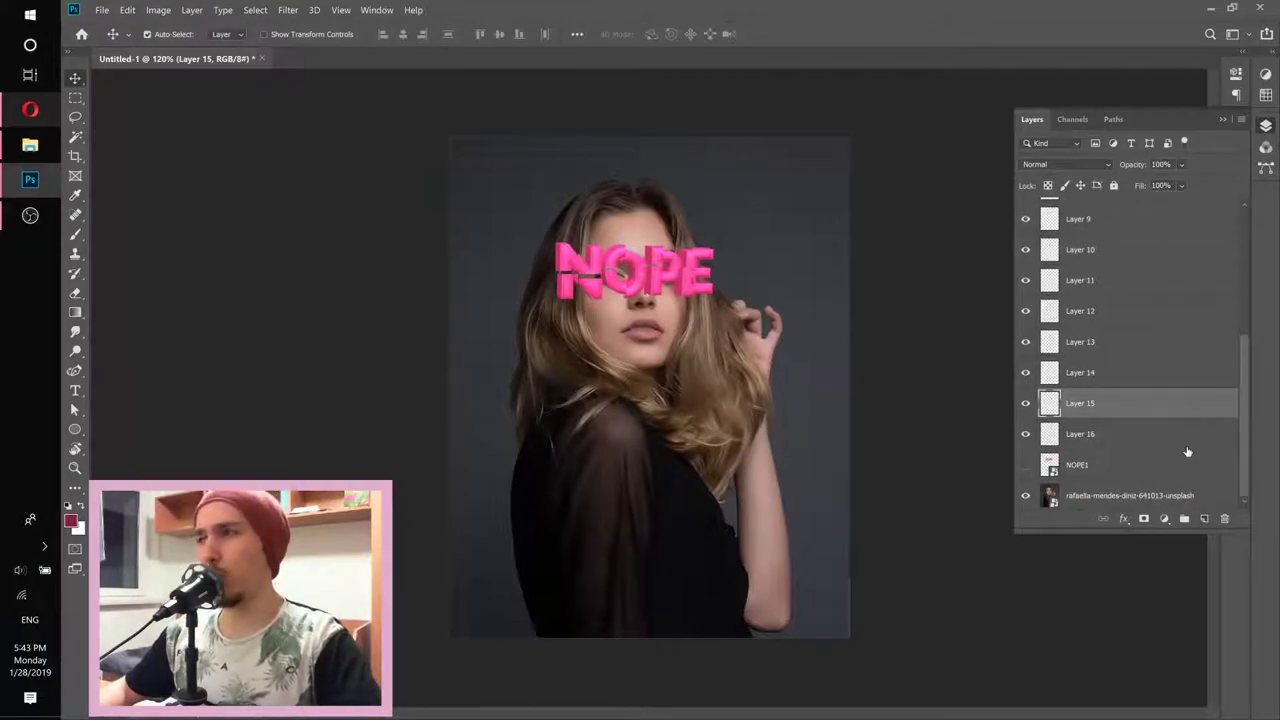
left_click(1135, 439)
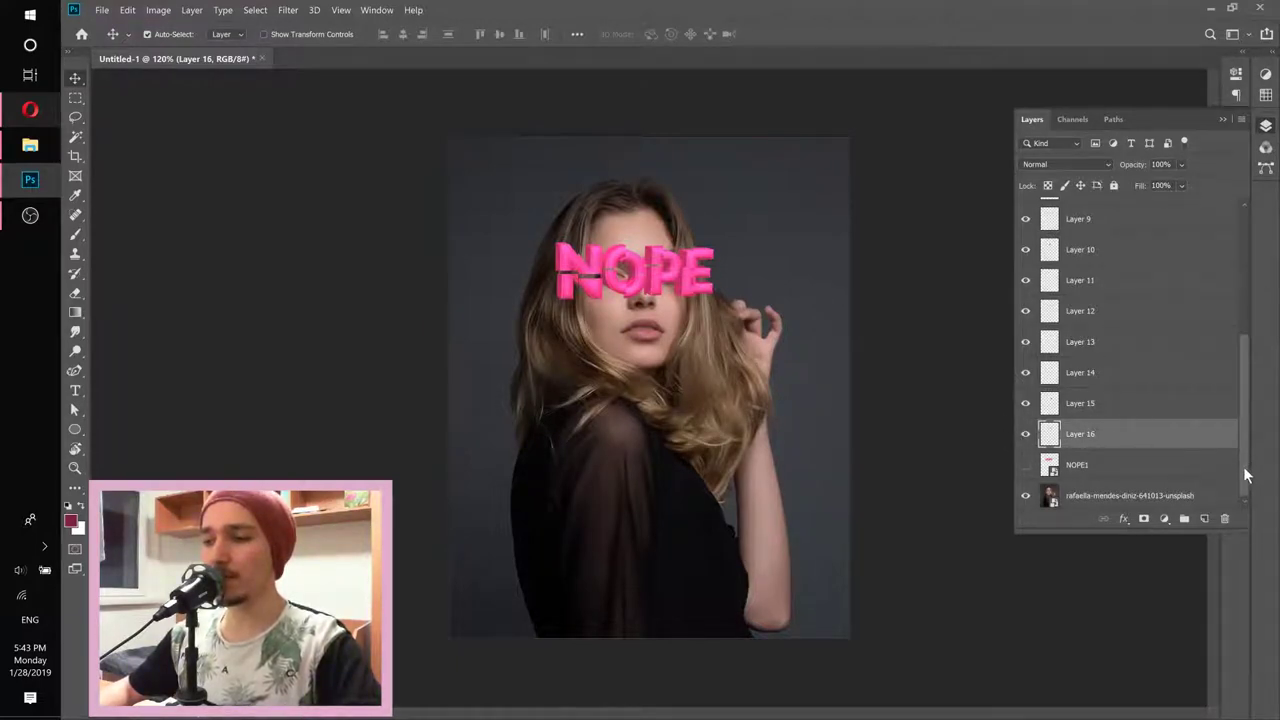
left_click_drag(1247, 474, 1250, 316)
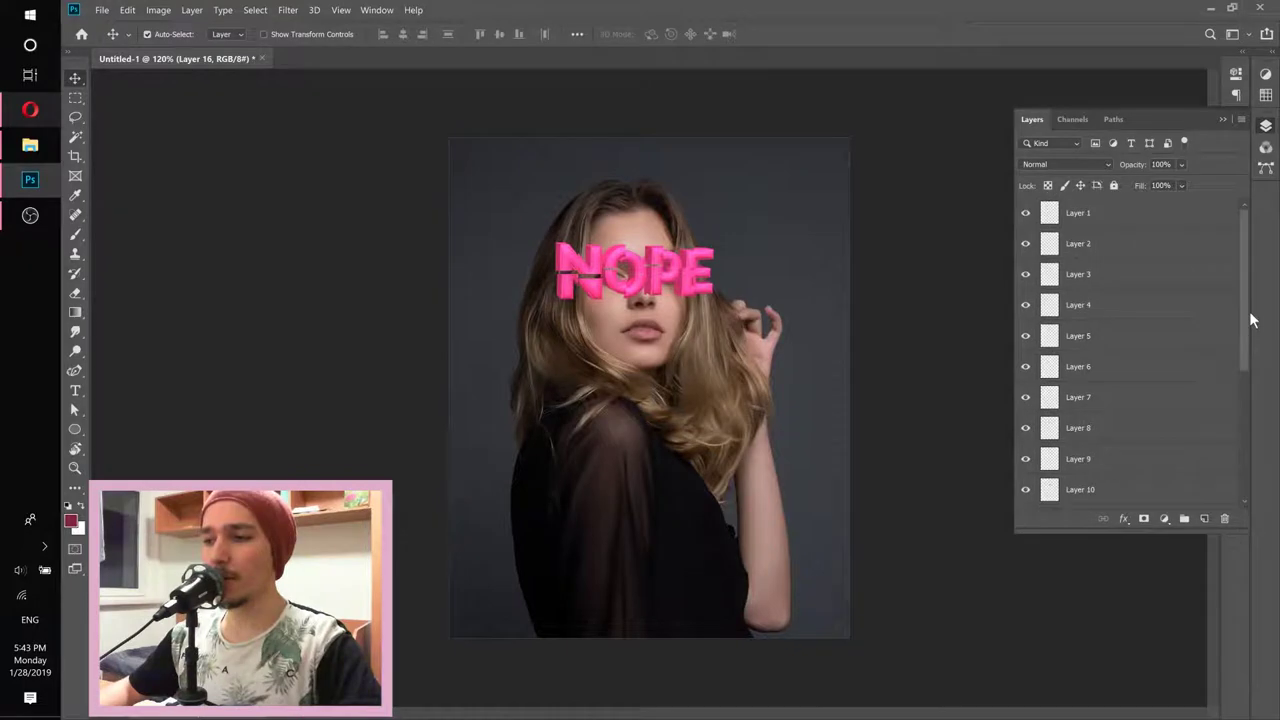
left_click(1108, 220, "shift")
mouse_move(1254, 276)
left_mouse_down()
mouse_move(1237, 434)
mouse_move(1262, 304)
mouse_move(1243, 257)
left_mouse_up()
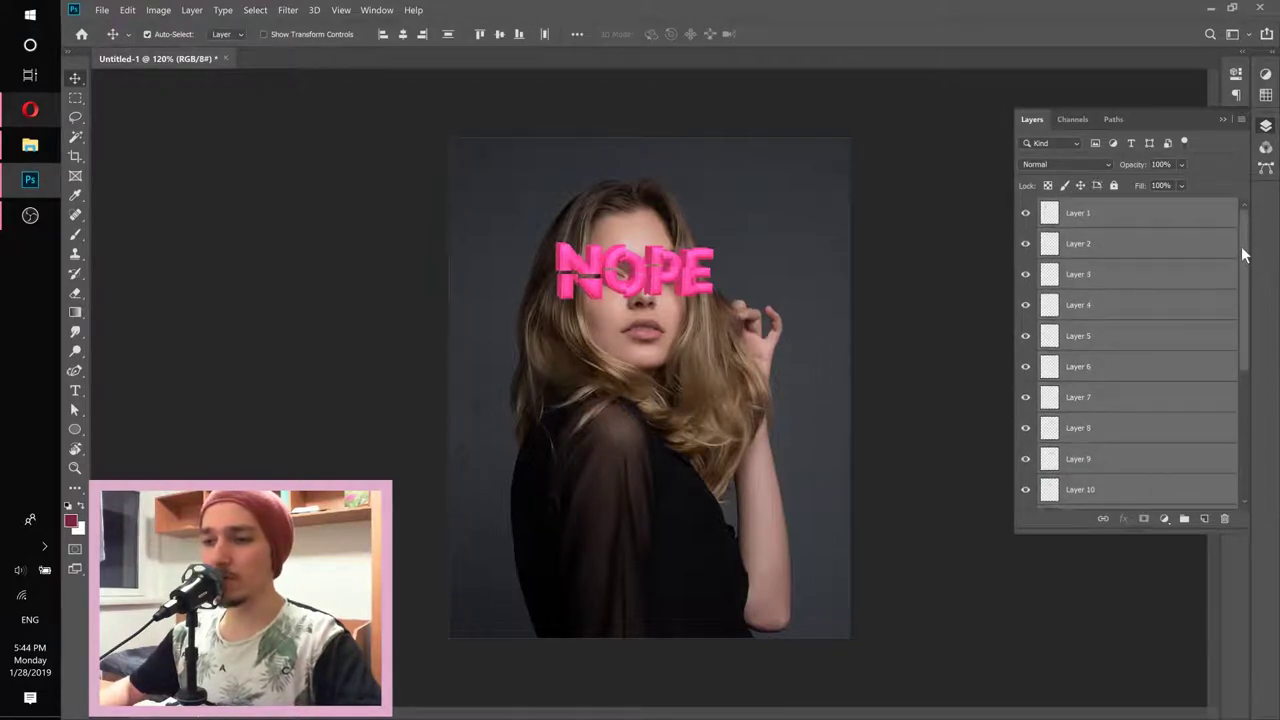
left_click(1190, 521)
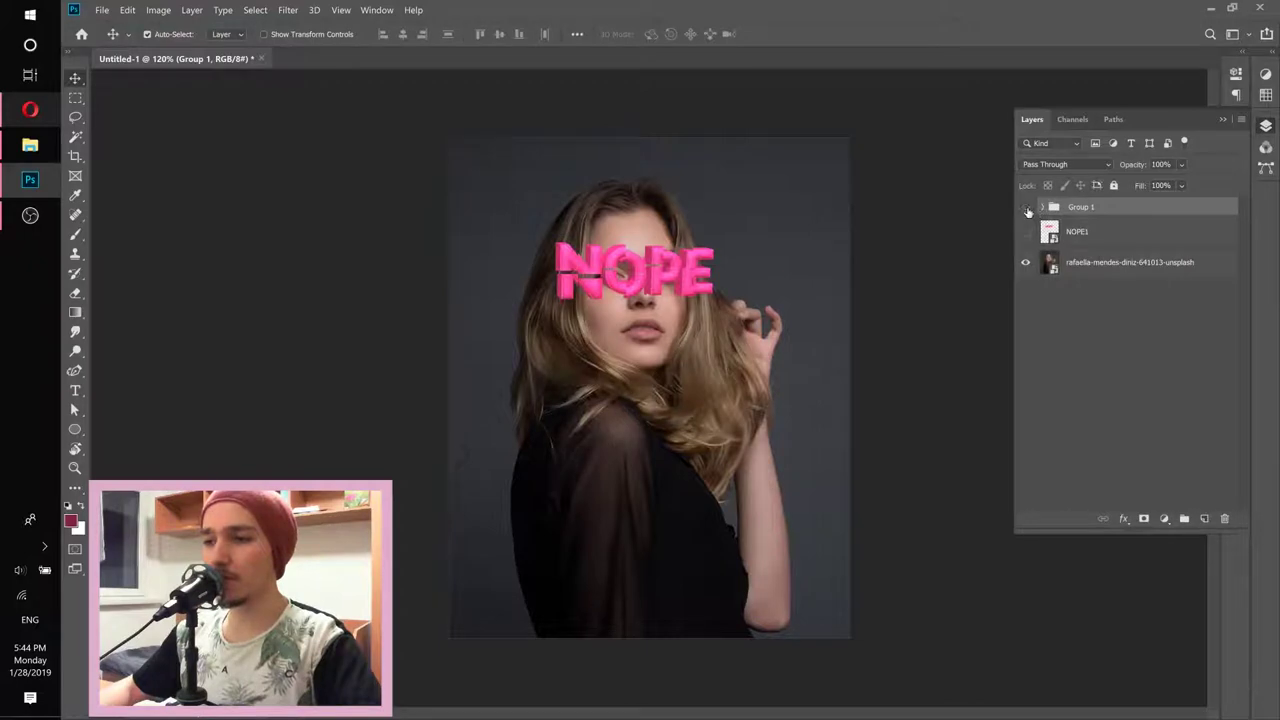
left_click(1025, 207)
left_click(1025, 207)
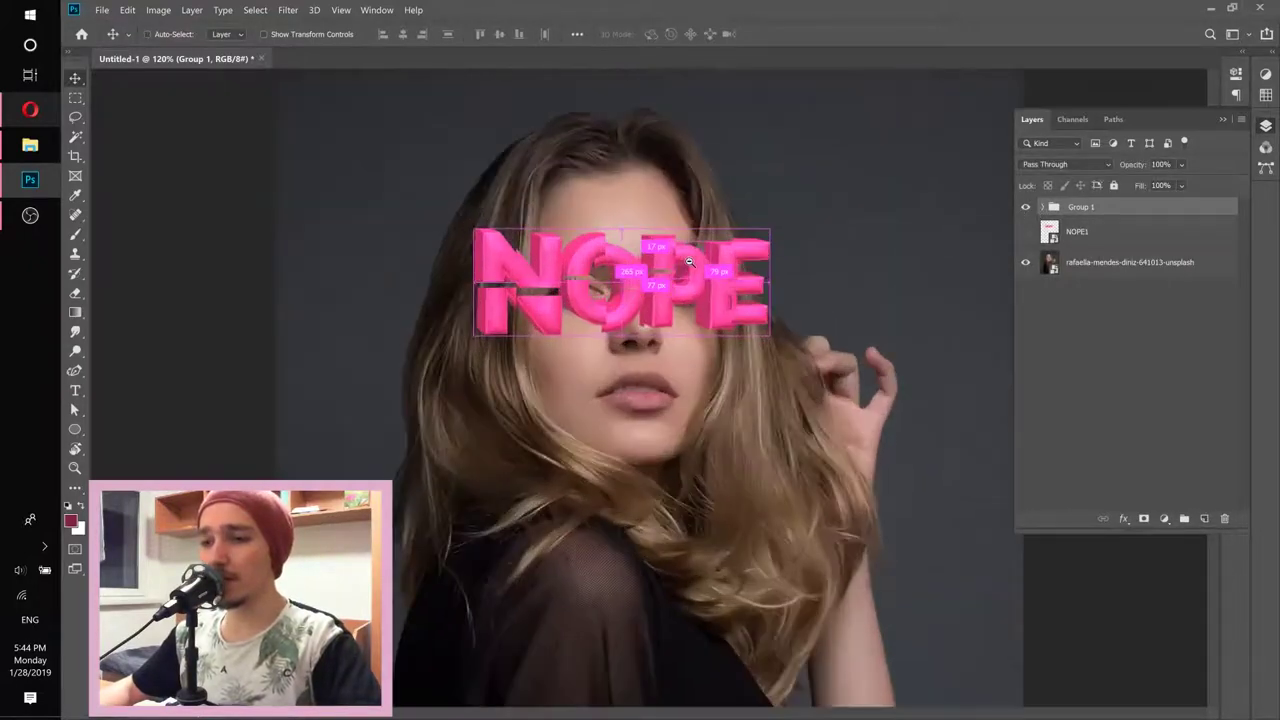
scroll(648, 260, "up", 3)
Check the Instagram reference, switch to the Smudge Tool, and add empty Layer 17 above Group 1
left_click(30, 110)
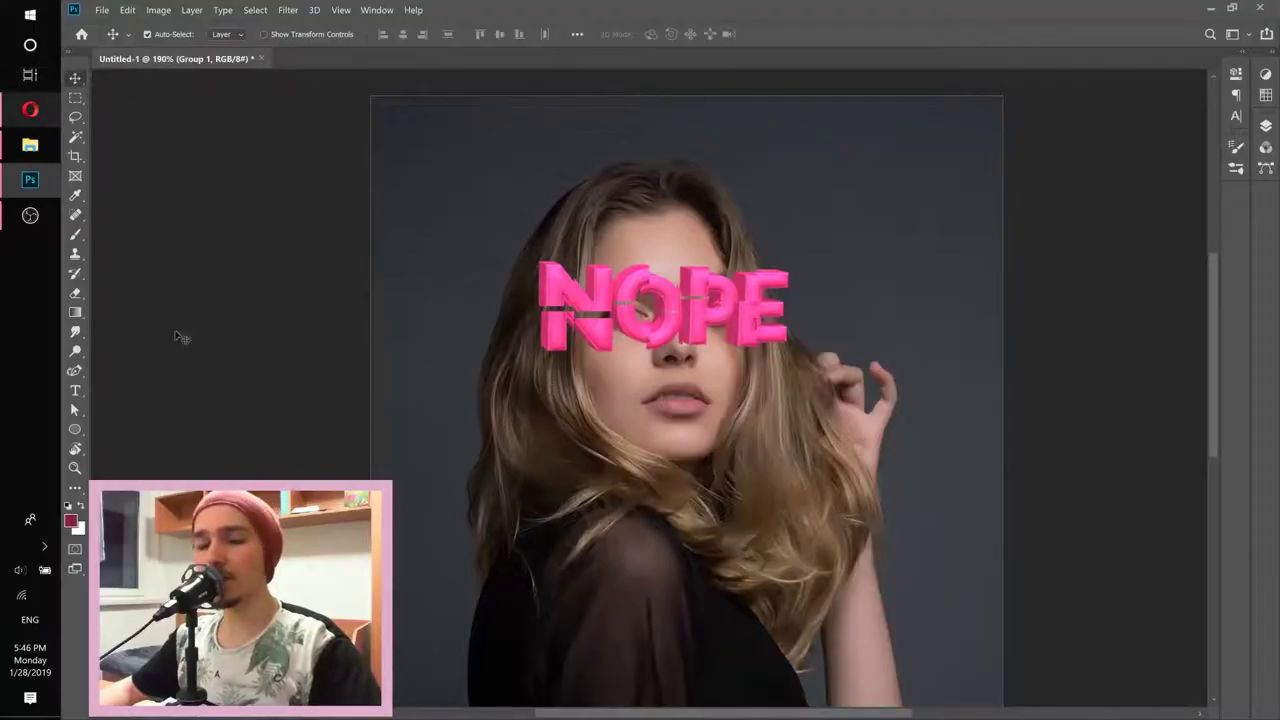
left_click(75, 337)
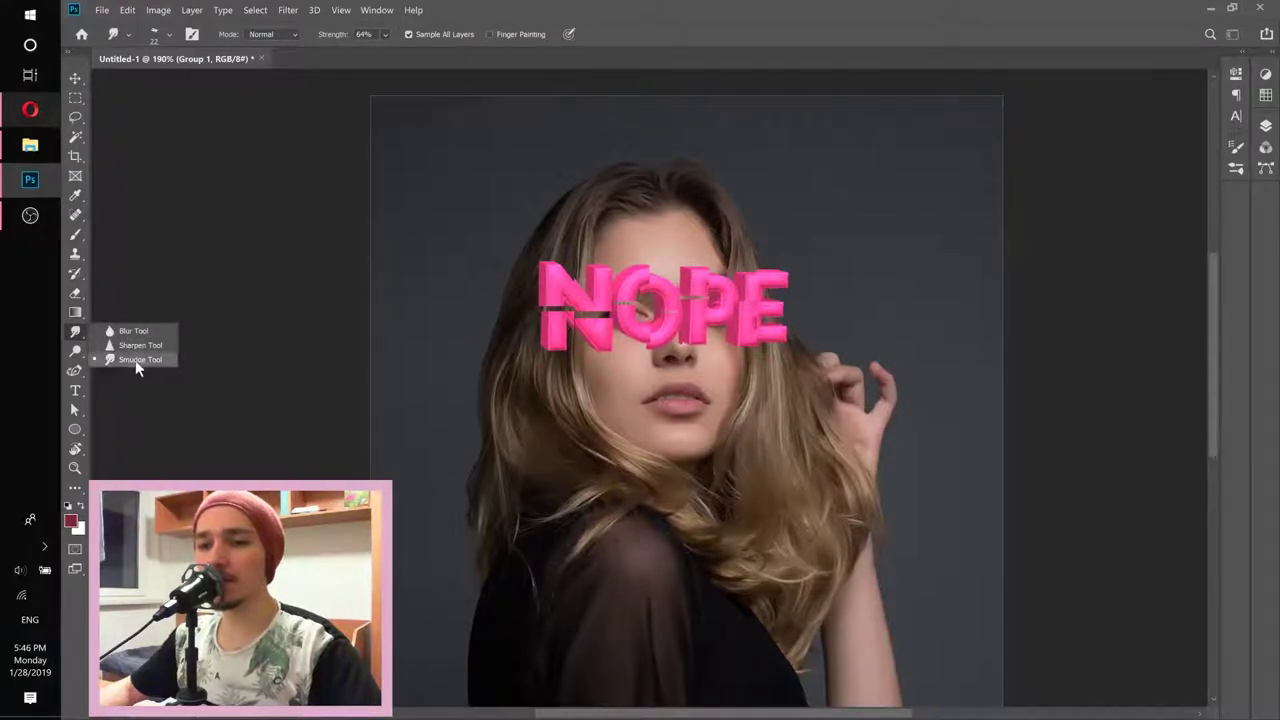
left_click(130, 330)
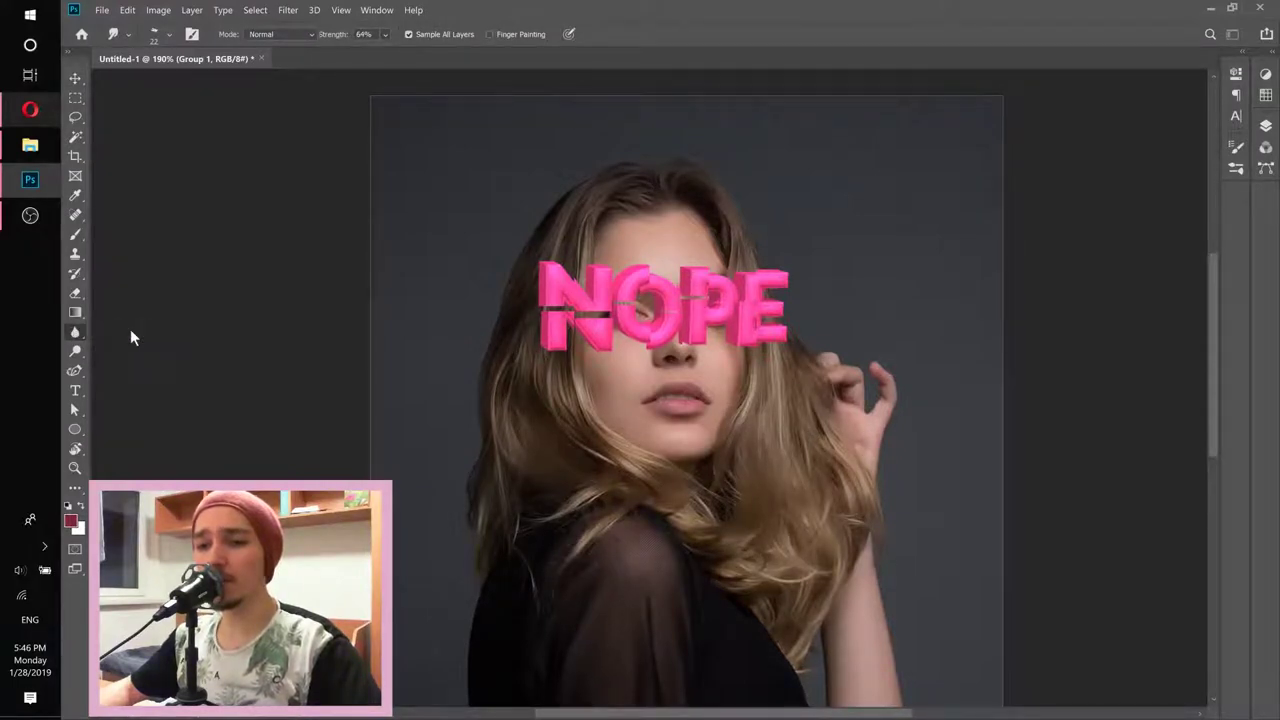
right_click(76, 335)
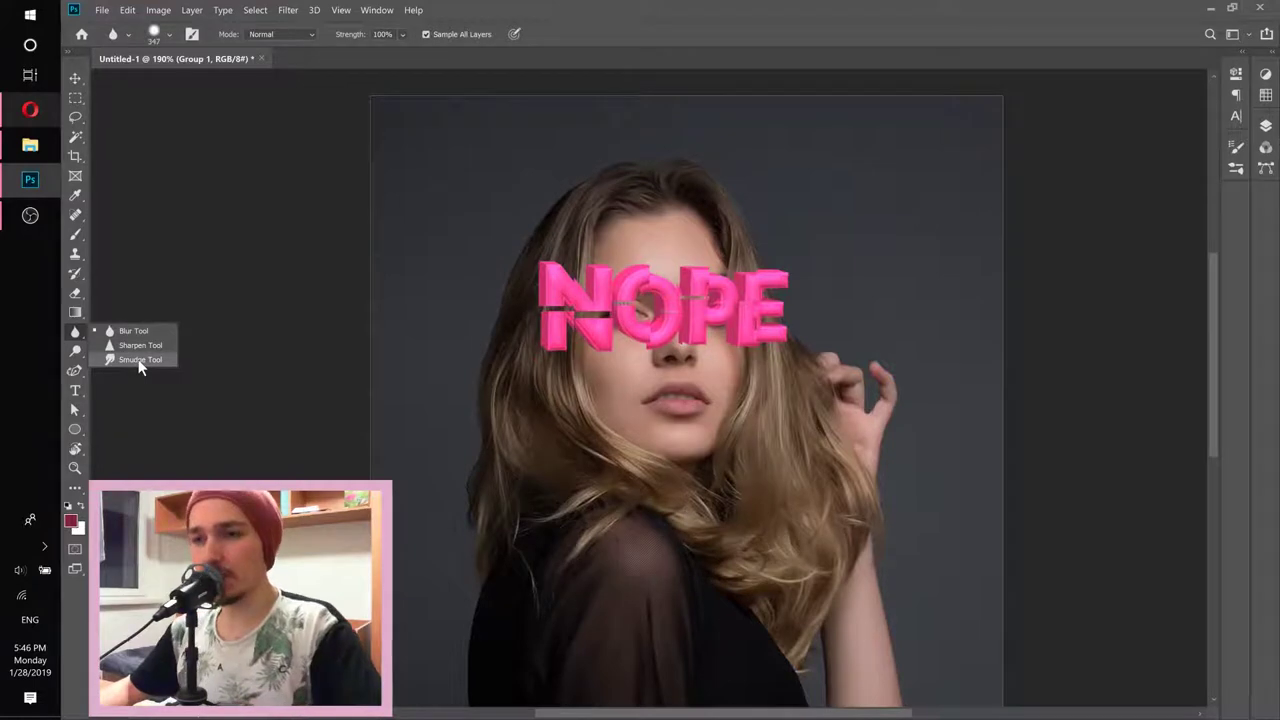
left_click(139, 361)
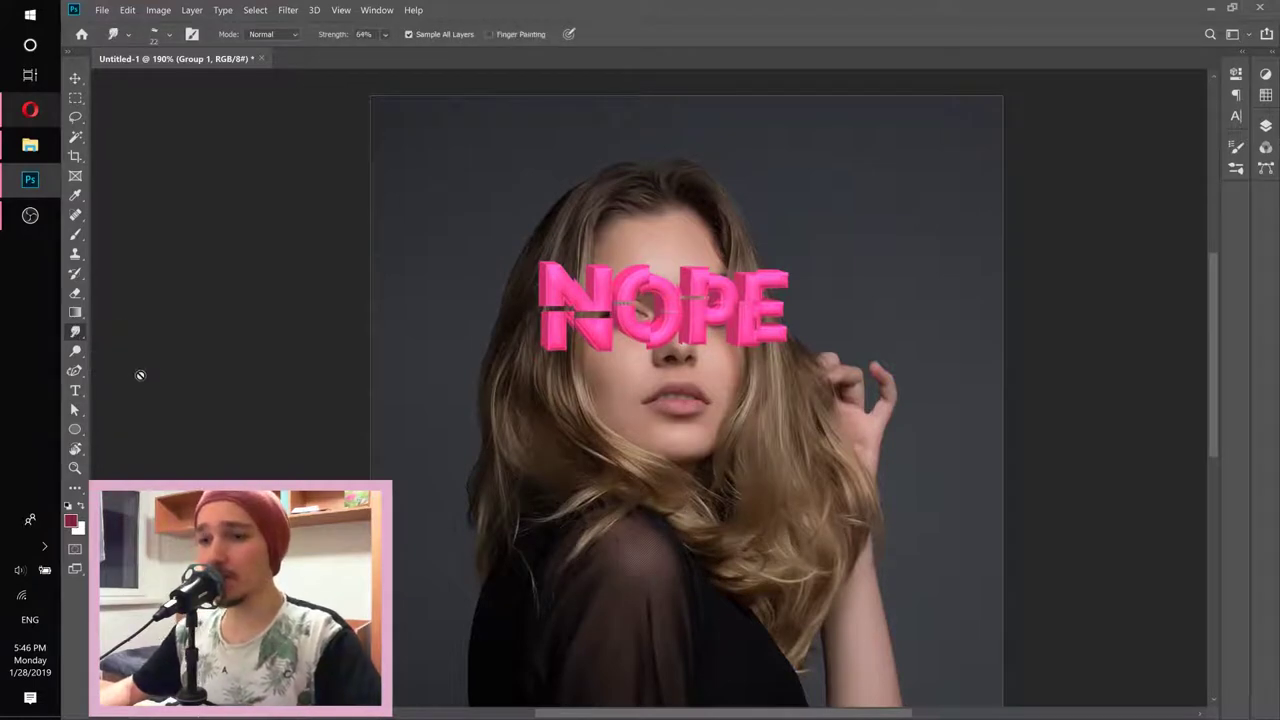
left_click(1265, 126)
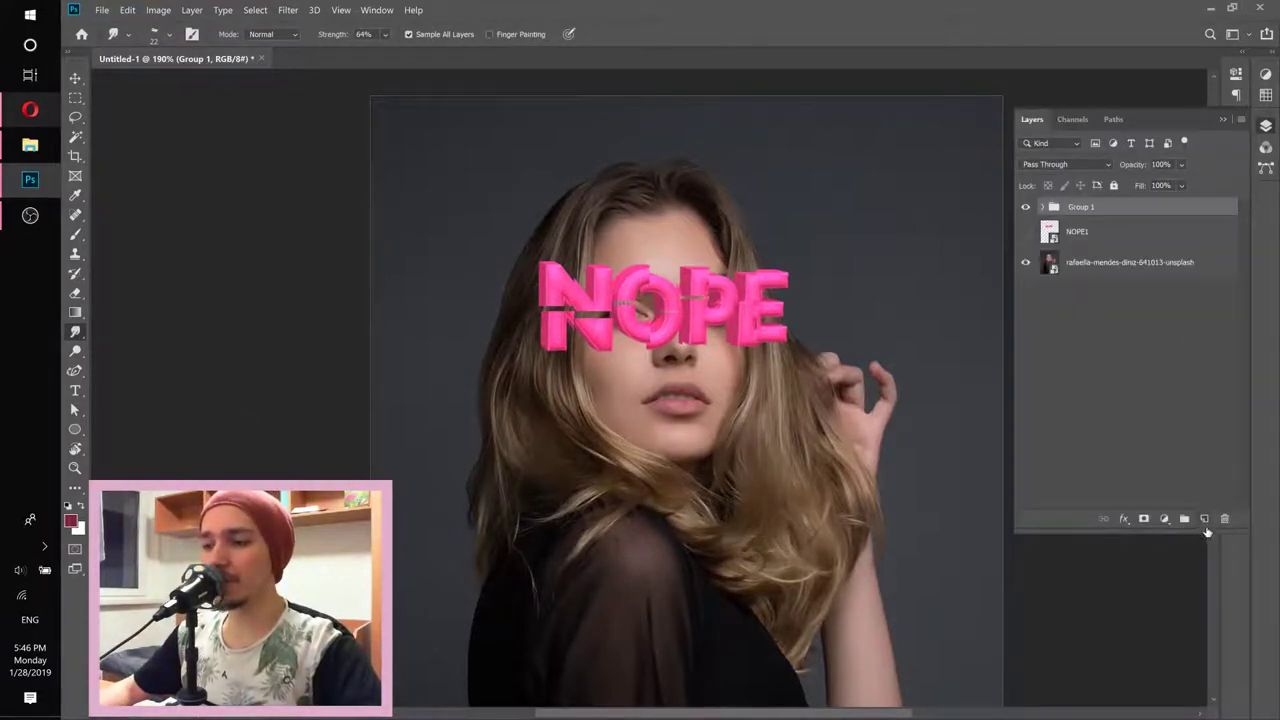
left_click(1204, 519)
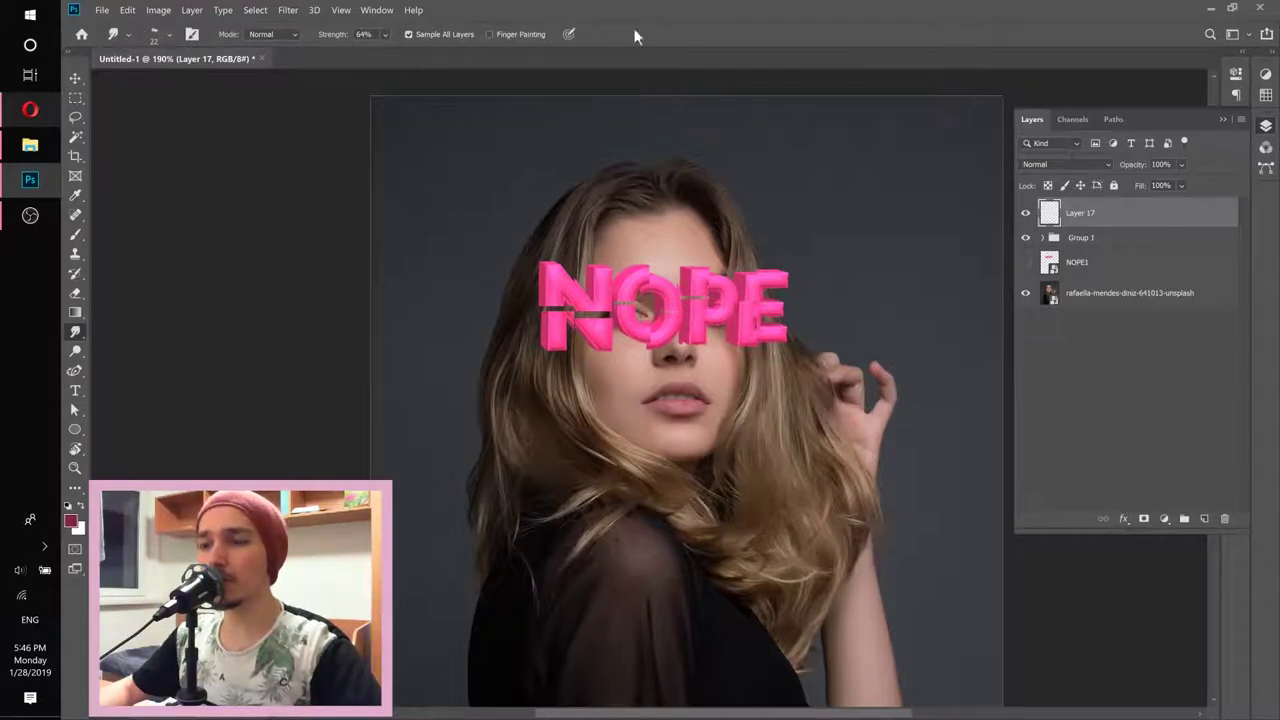
In Brush Settings, give the smudge tool a 50 px angled brush tip, then show Layers again
left_click(1223, 120)
left_click(1234, 149)
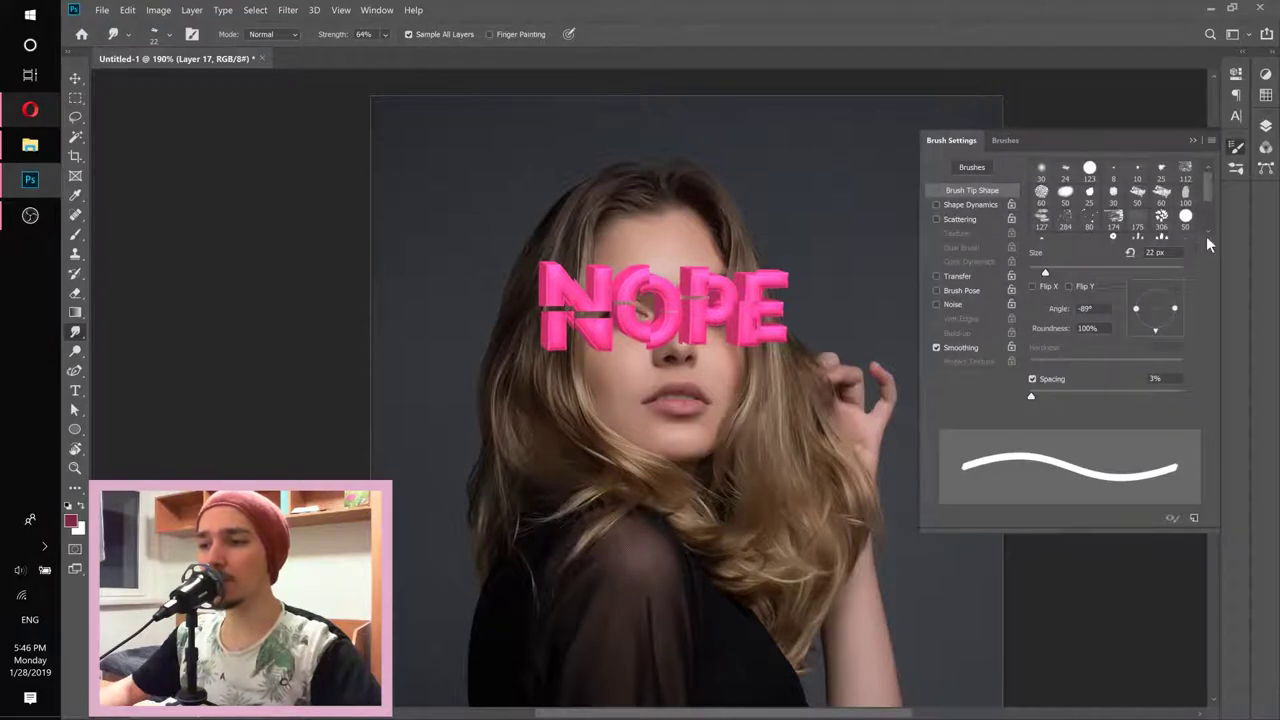
left_click(376, 11)
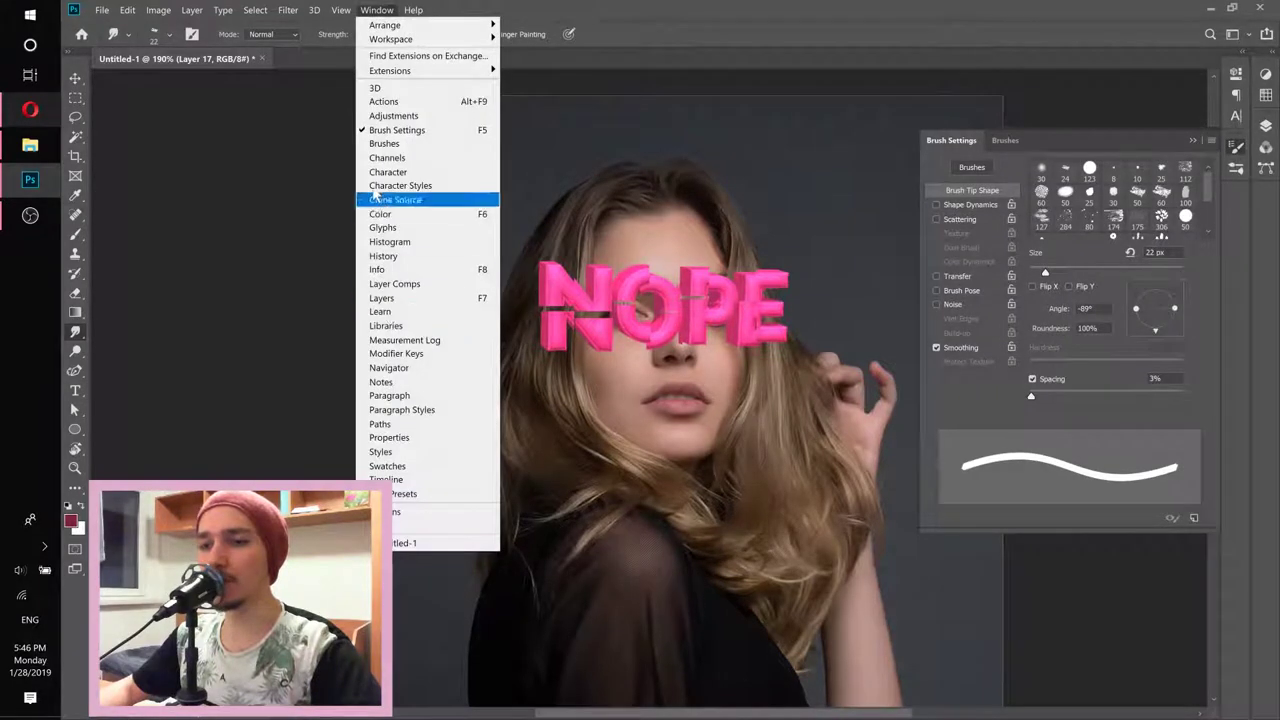
left_click(1115, 142)
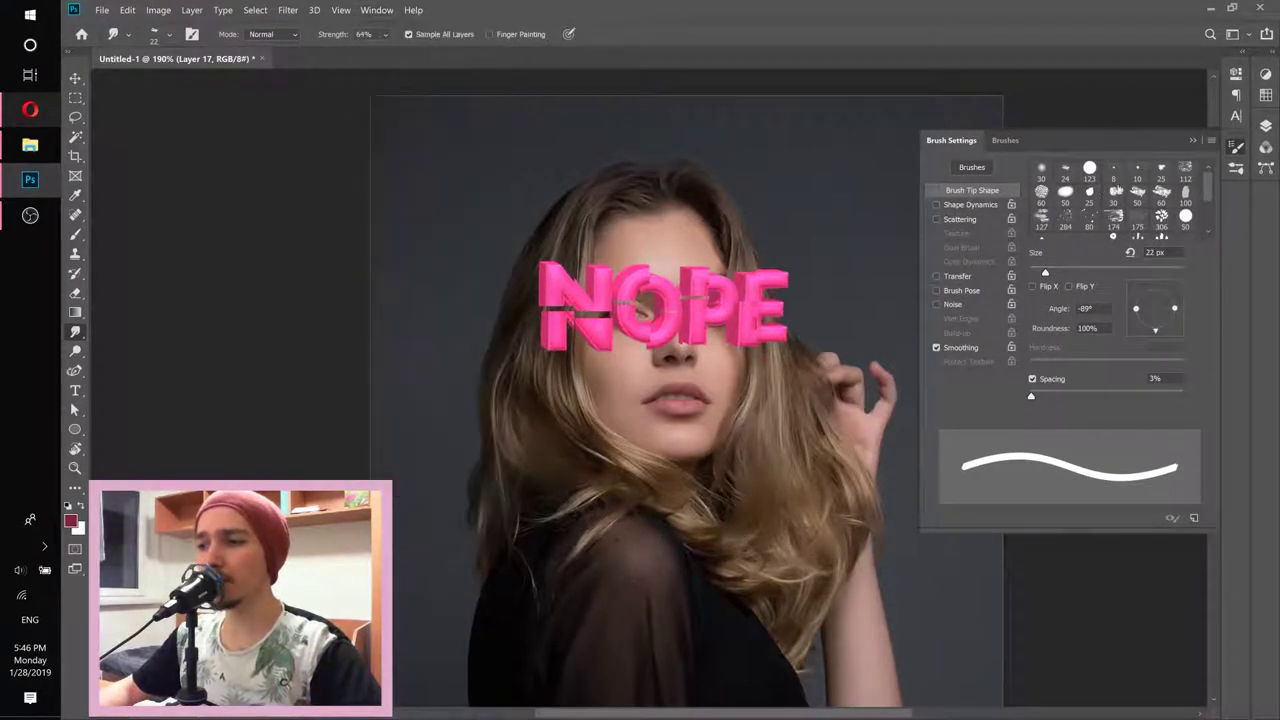
left_click(1185, 170)
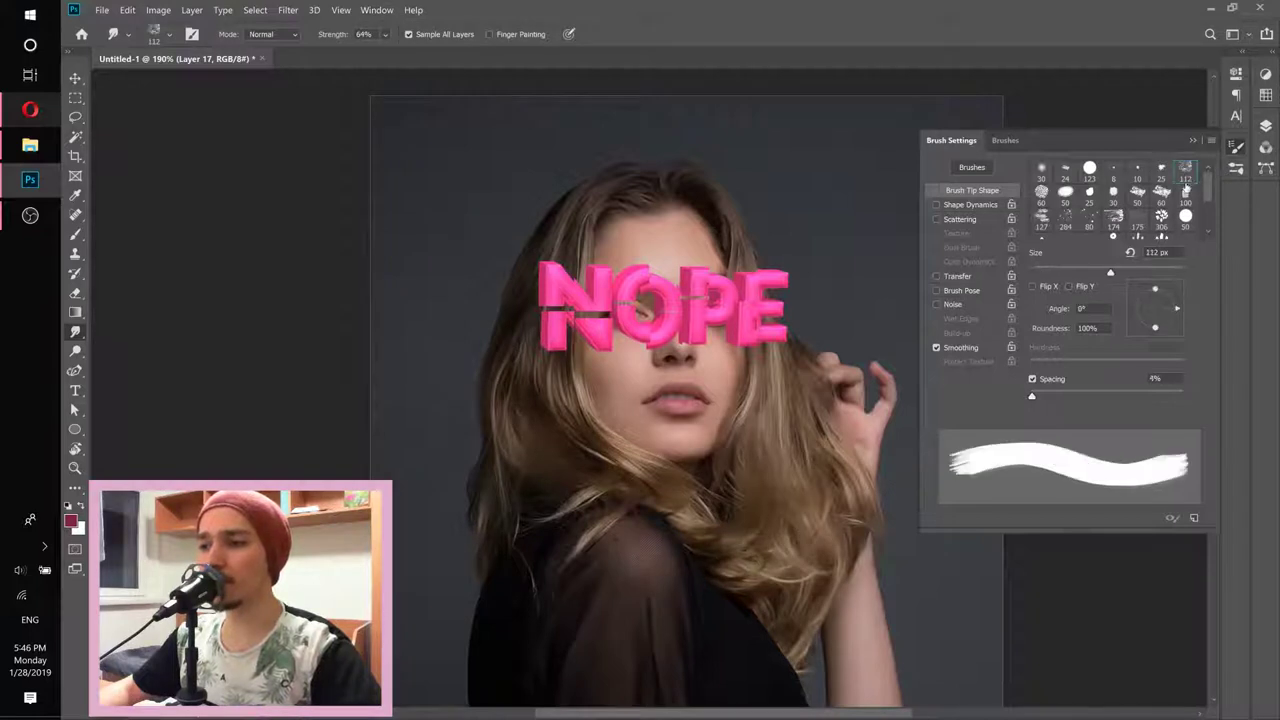
left_click(1089, 192)
left_click(1041, 170)
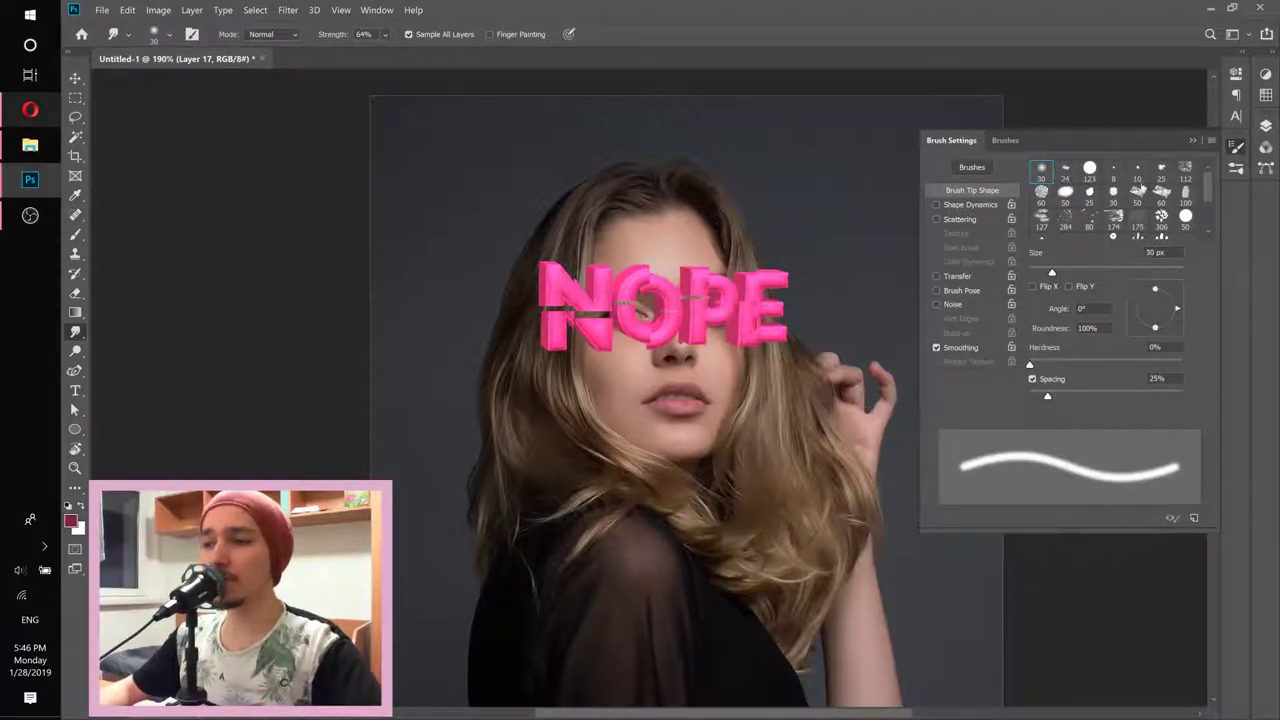
left_click(1138, 192)
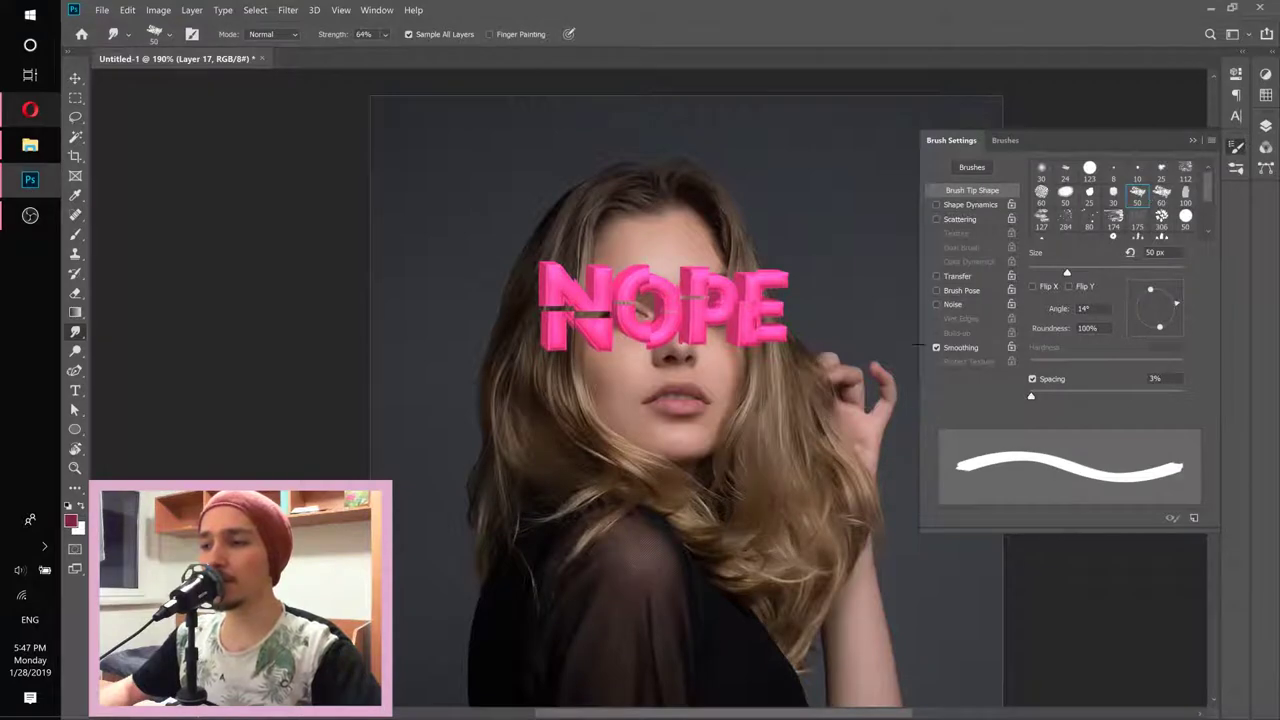
scroll(517, 326, "up", 5)
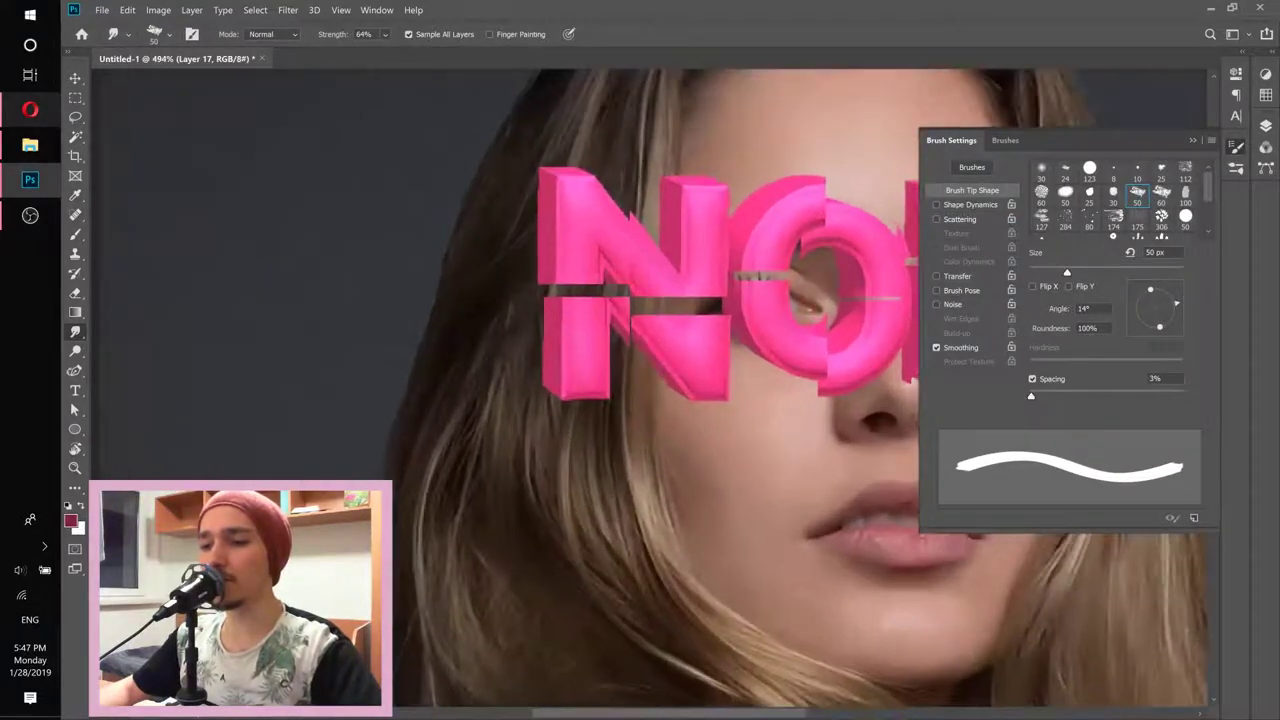
left_click(1267, 125)
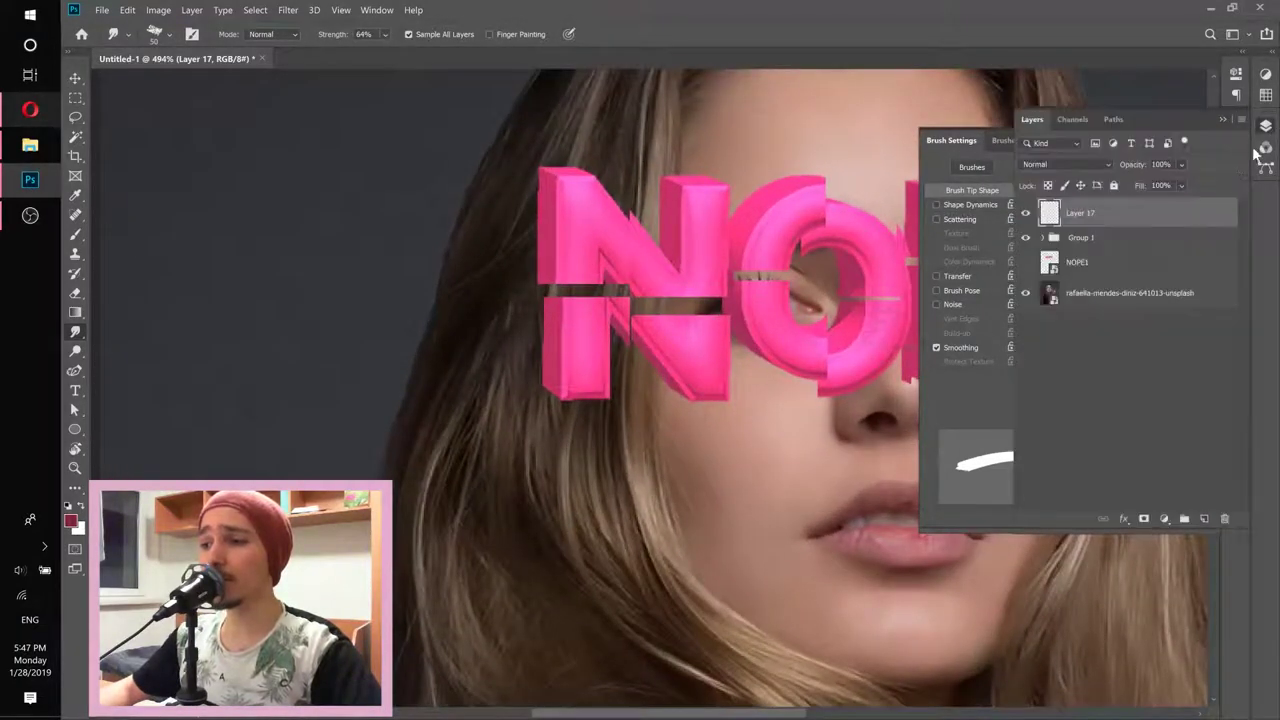
Hide the portrait photo and smudge a first drip down from the N's bottom
left_click(1024, 294)
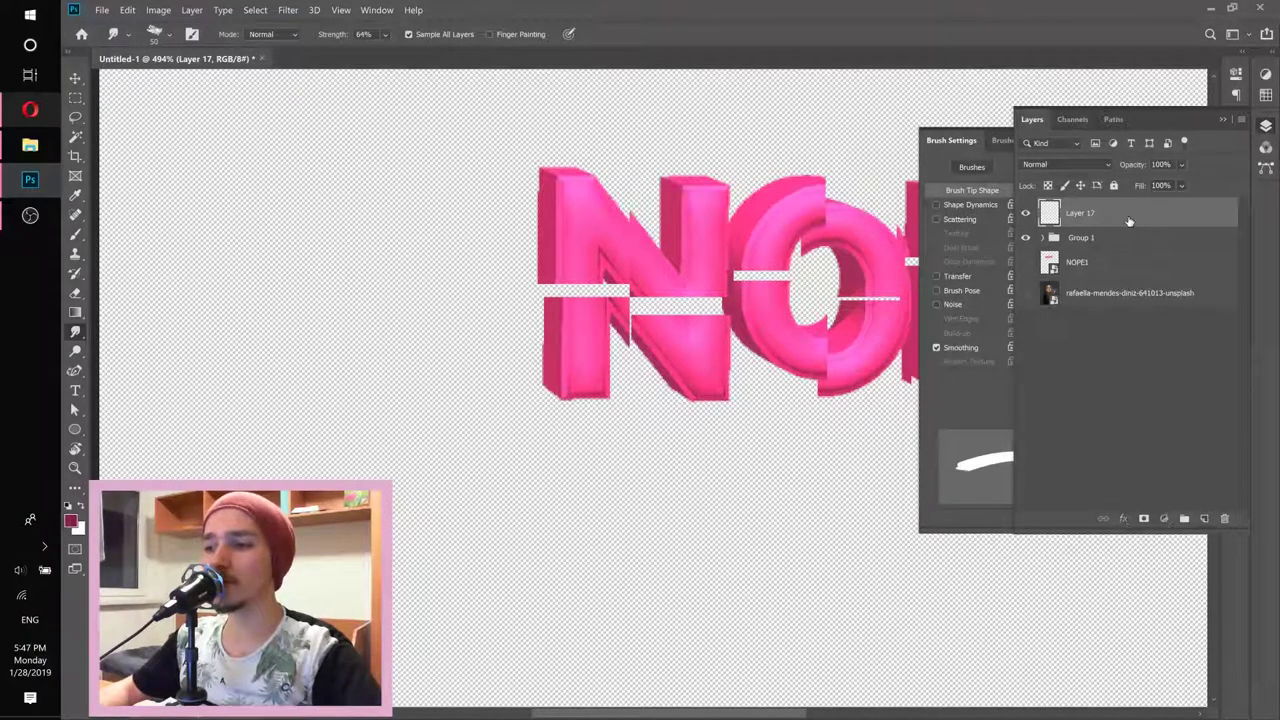
left_click_drag(575, 388, 586, 482)
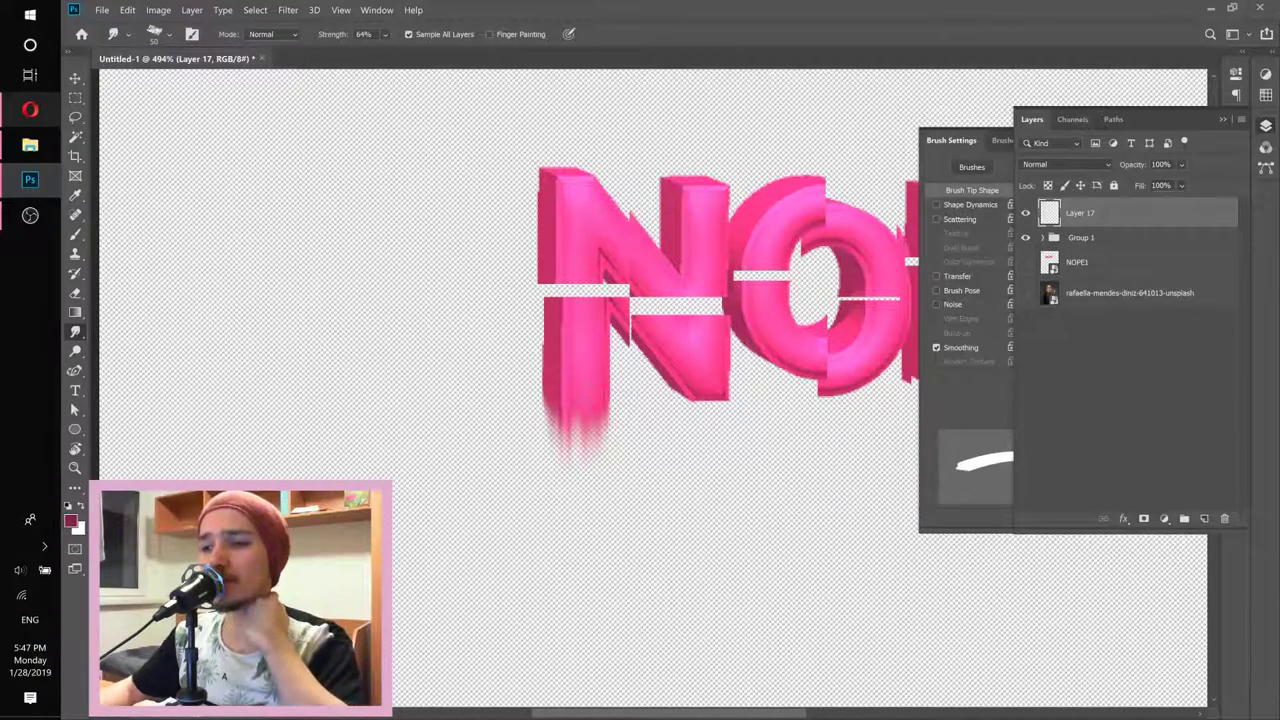
Set the Smudge brush to about 21 px with a -91° tip angle
left_click(1222, 119)
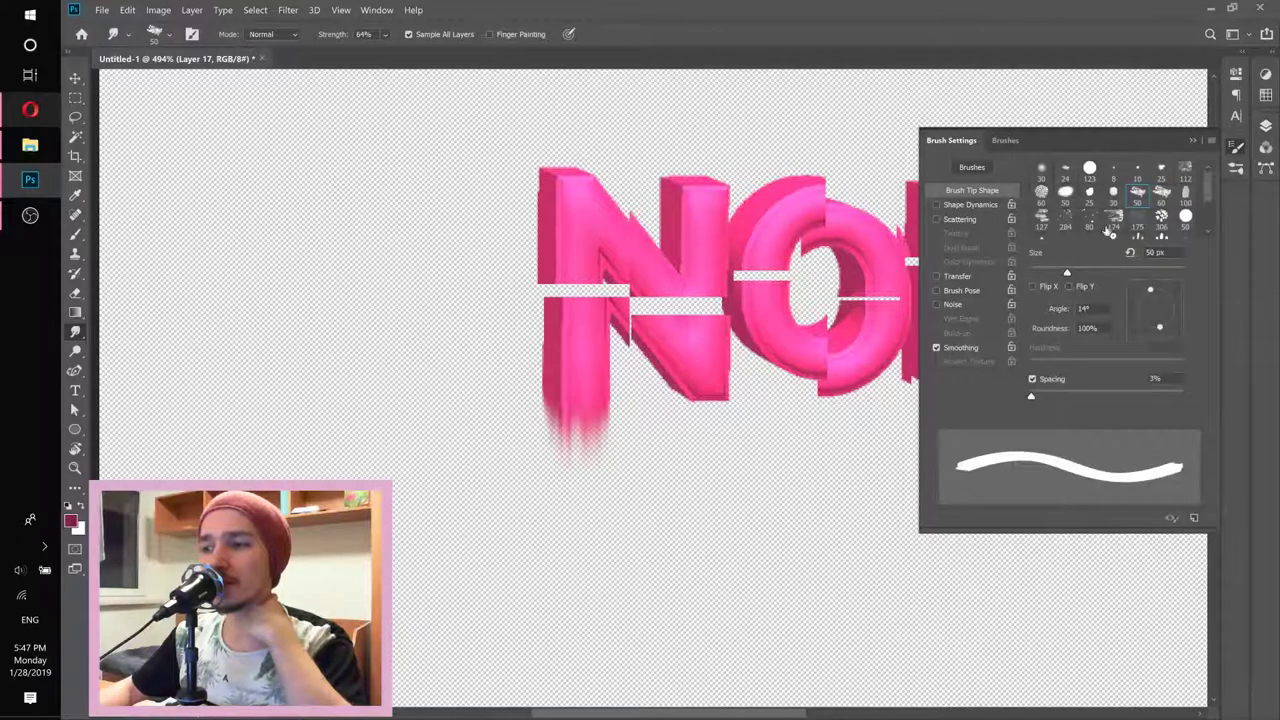
left_click_drag(1061, 277, 1049, 276)
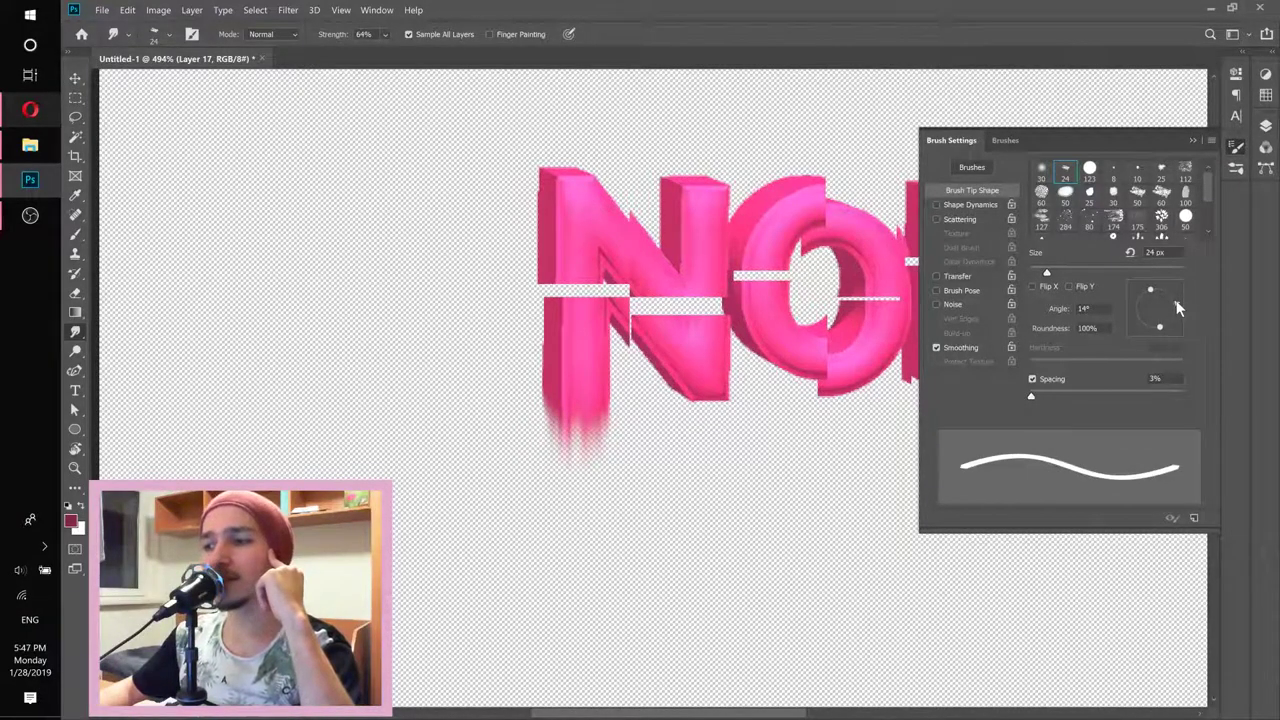
left_click_drag(1176, 300, 1154, 337)
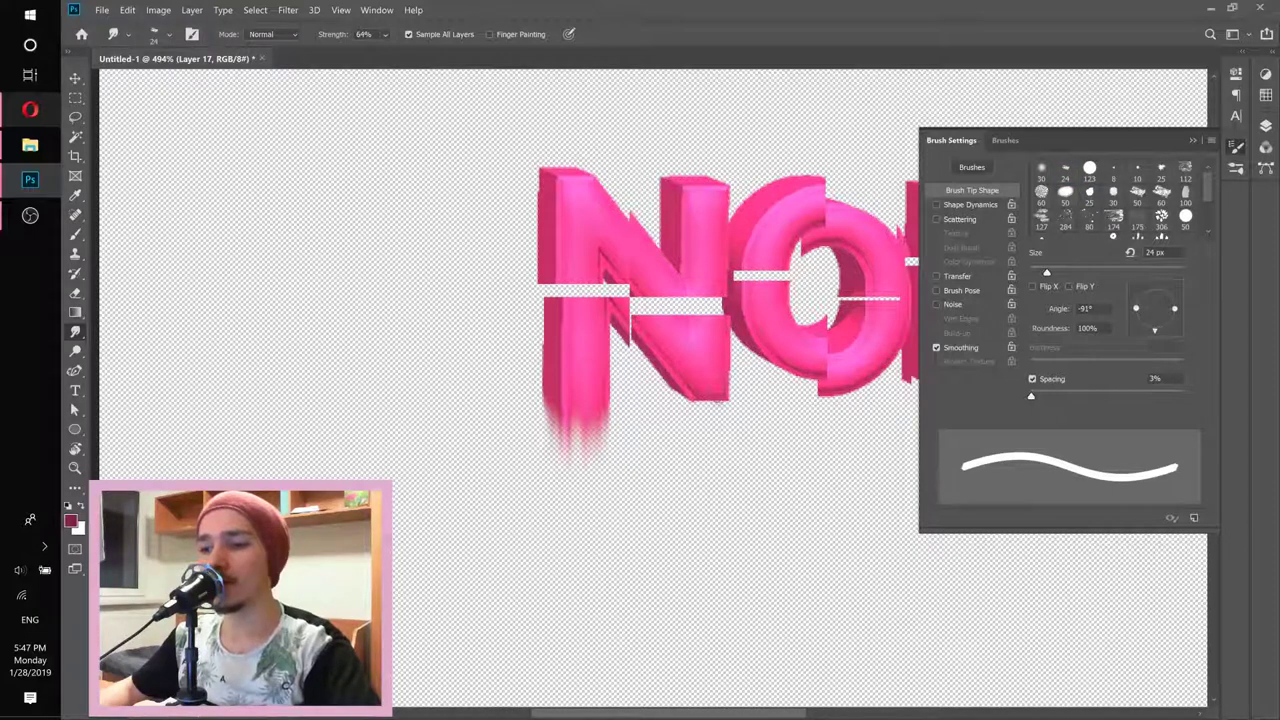
Pull smudged drips from the N's strokes and diagonal and into the O's hole
left_click_drag(718, 395, 722, 450)
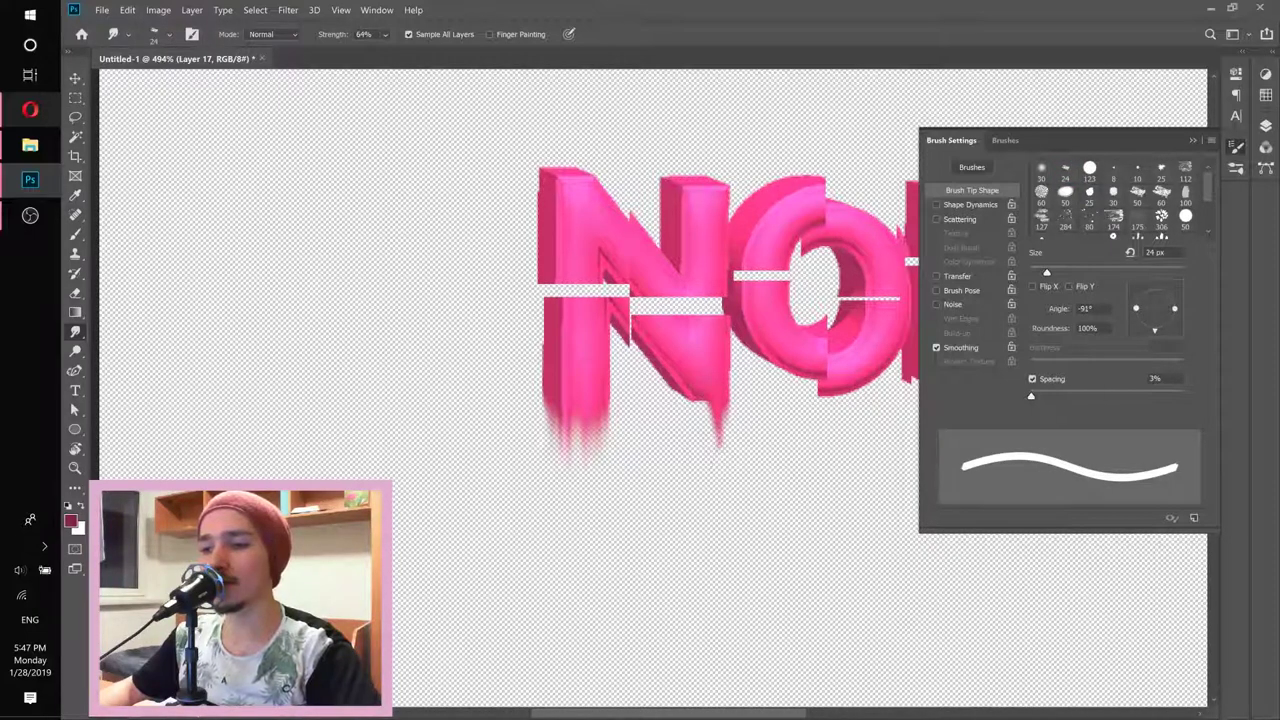
left_click_drag(700, 390, 706, 432)
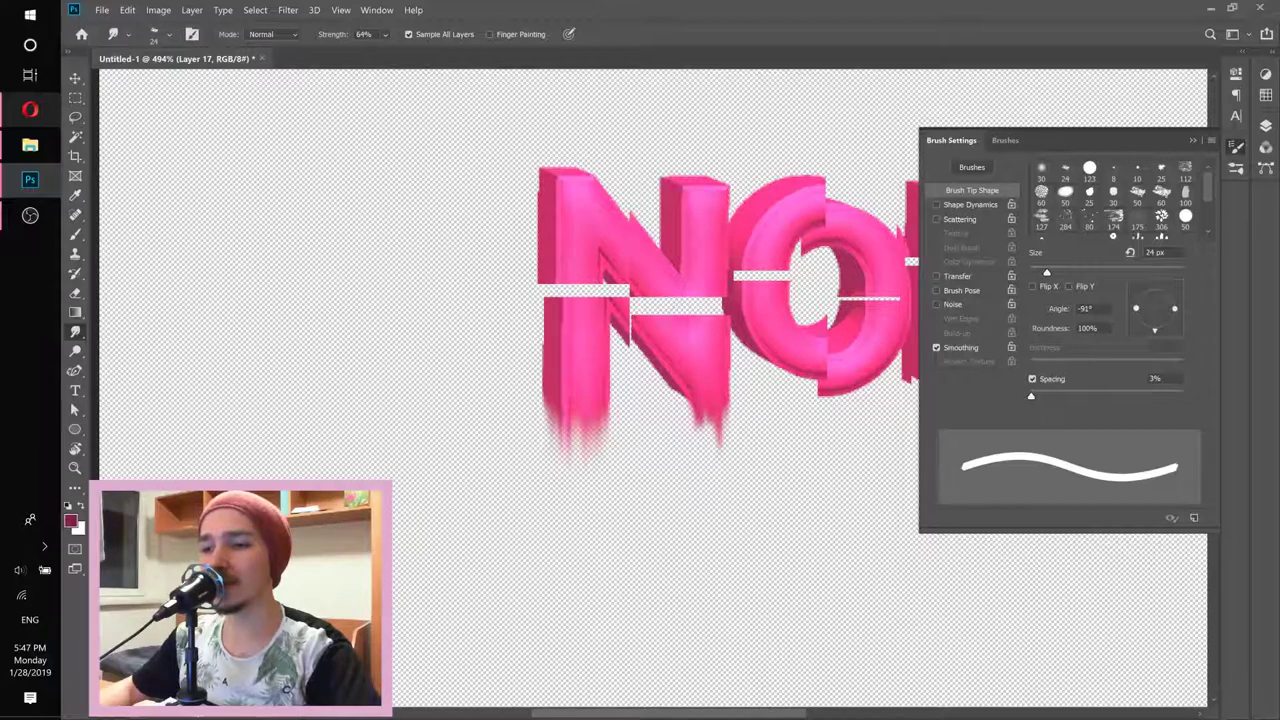
left_click_drag(780, 340, 588, 325)
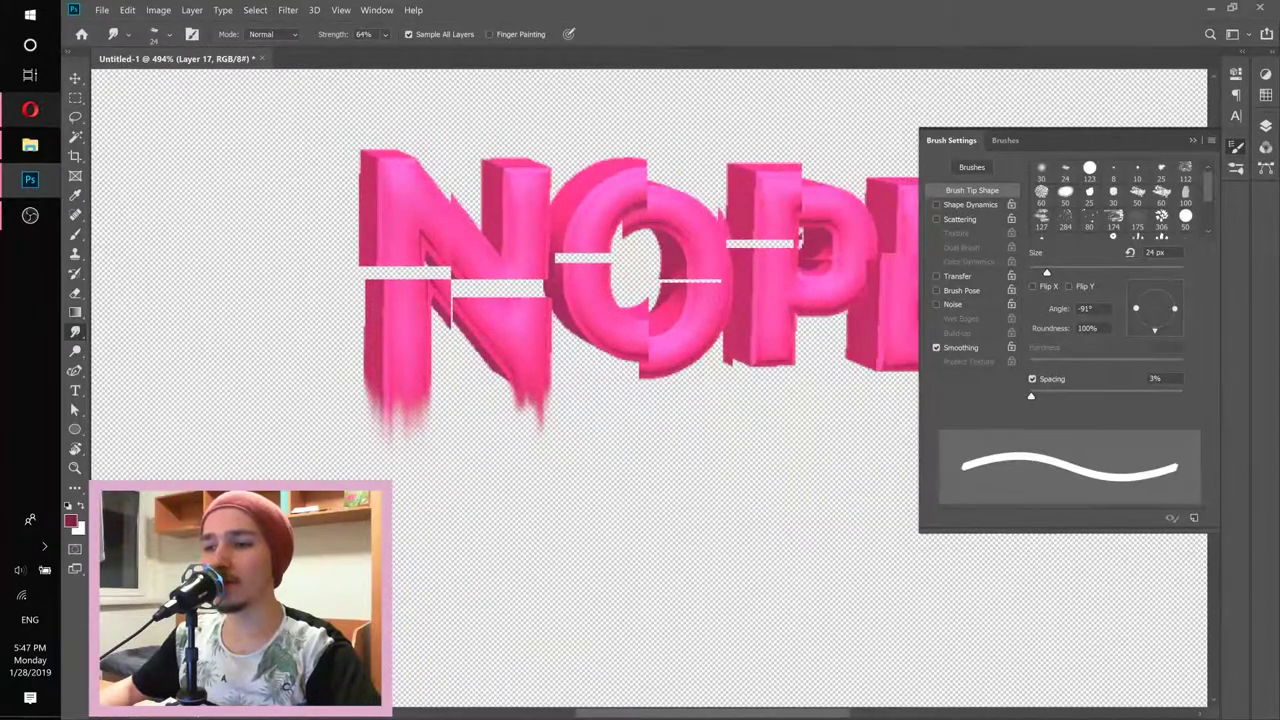
left_click_drag(632, 192, 636, 260)
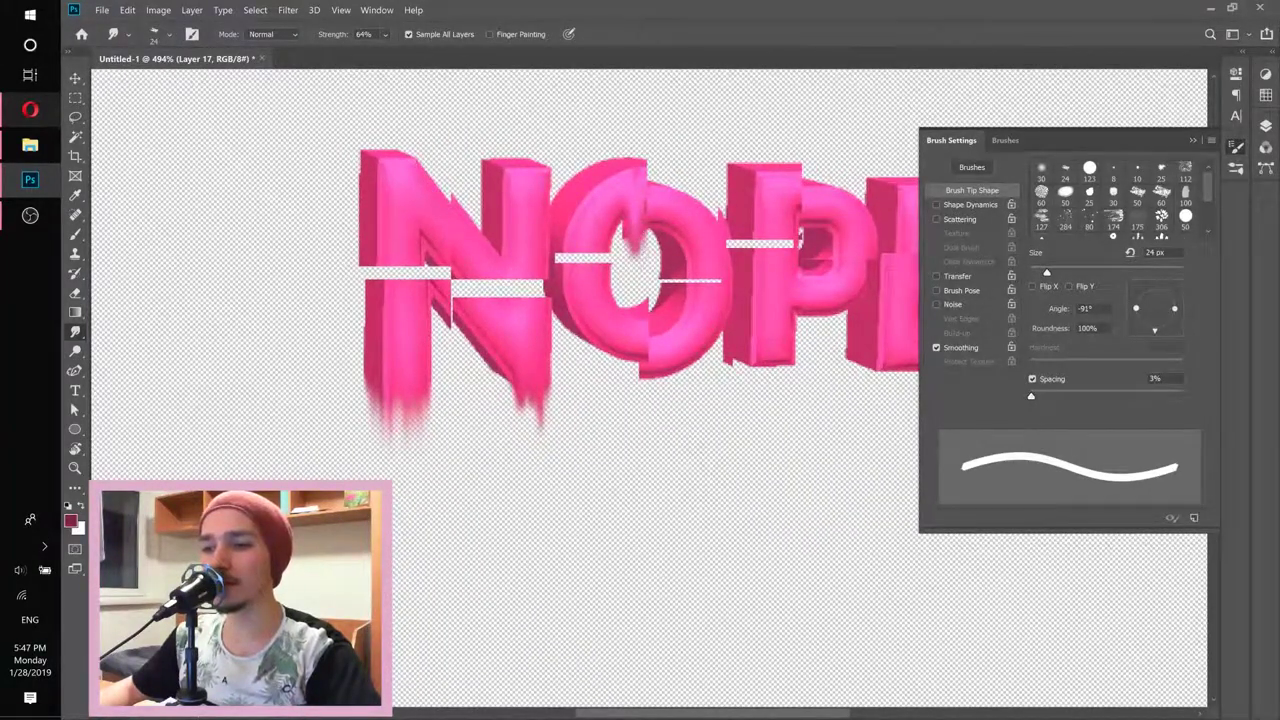
left_click_drag(360, 166, 379, 210)
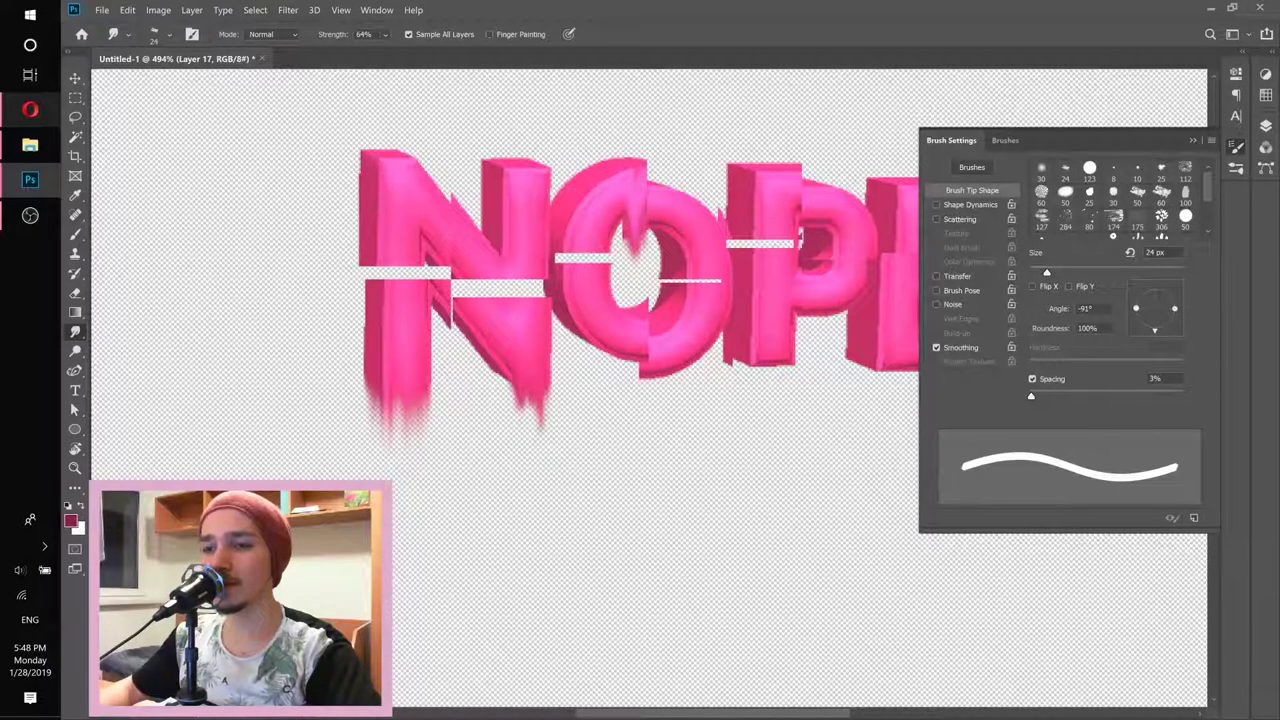
left_click_drag(448, 262, 456, 304)
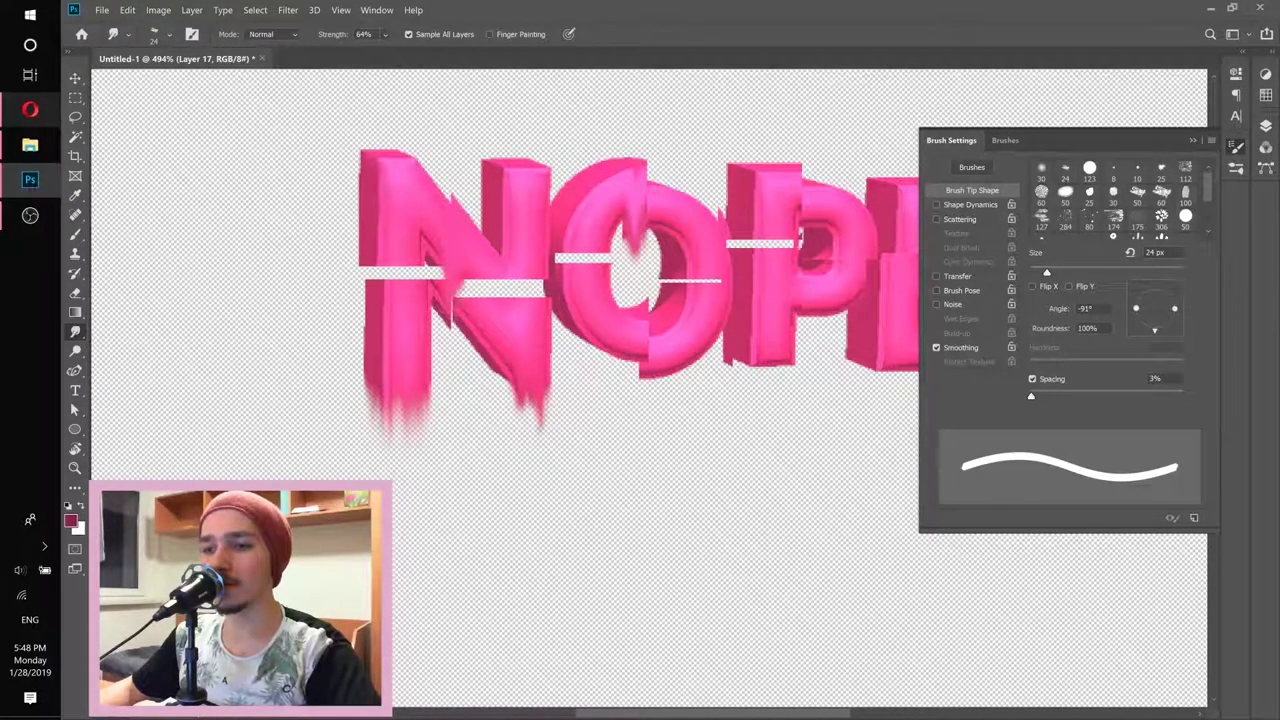
Drag more drips down from the bottoms of the O, P and E
left_click_drag(800, 240, 520, 243)
left_click_drag(362, 358, 366, 432)
left_click_drag(472, 354, 472, 402)
left_click_drag(716, 196, 718, 250)
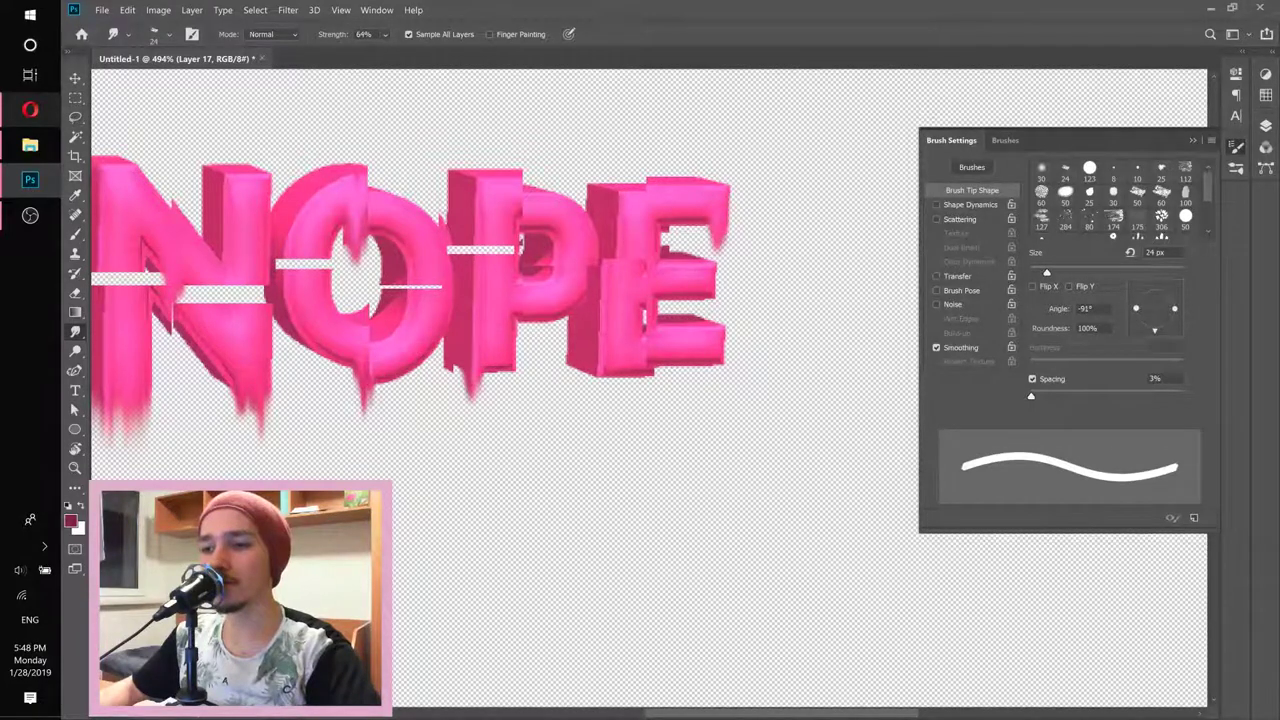
left_click_drag(648, 350, 648, 414)
left_click_drag(566, 340, 570, 398)
scroll(489, 285, "down", 5)
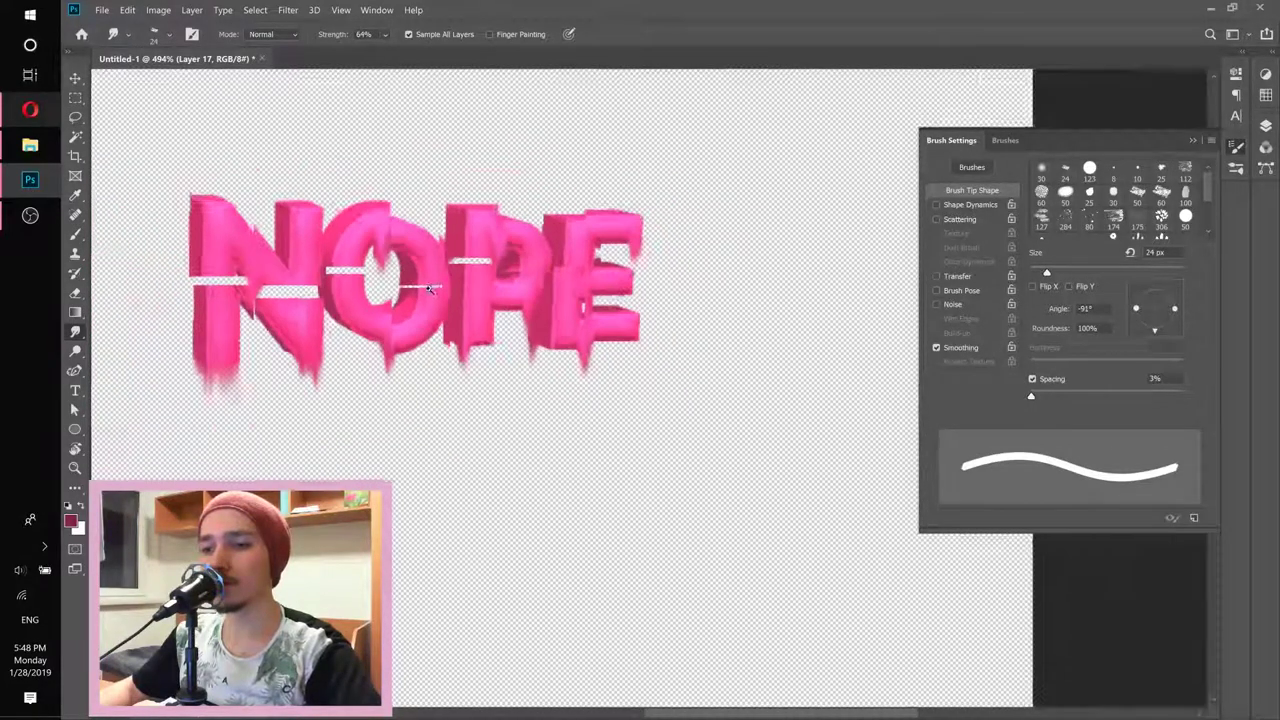
Convert Layer 17 and Group 1 into one smart object, then view the Instagram reference post
left_click(1265, 125)
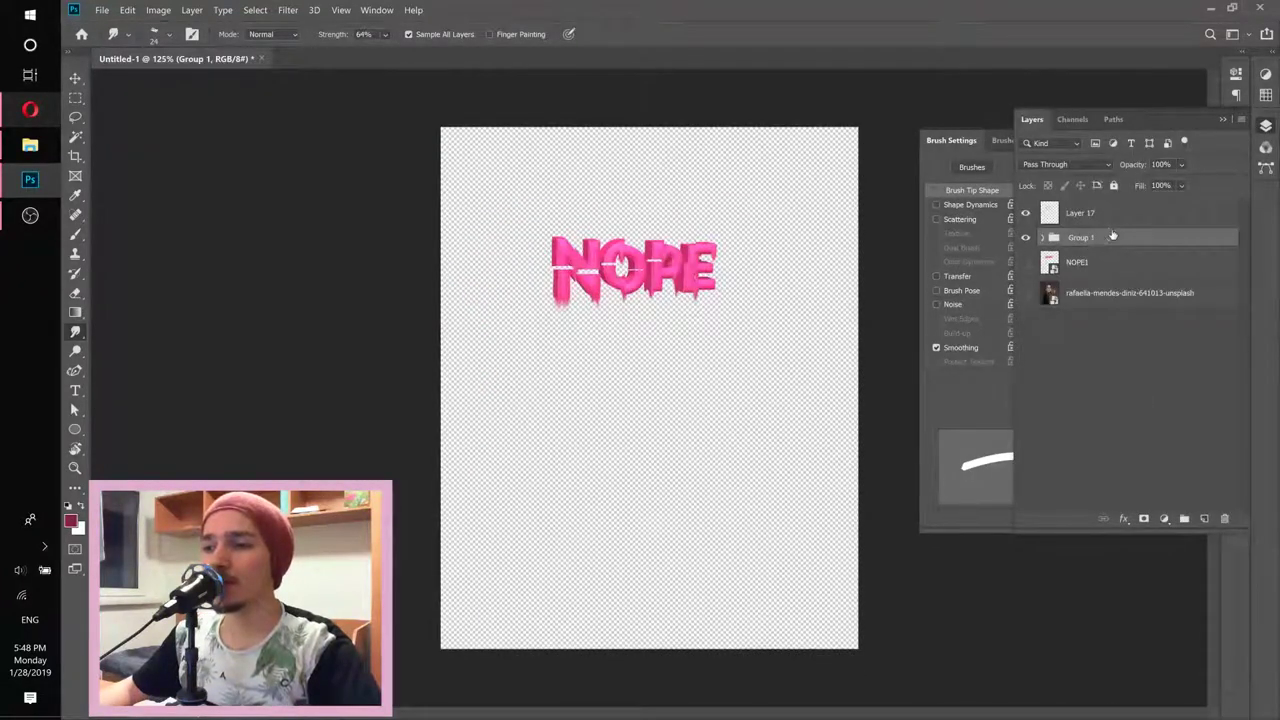
left_click(1105, 217)
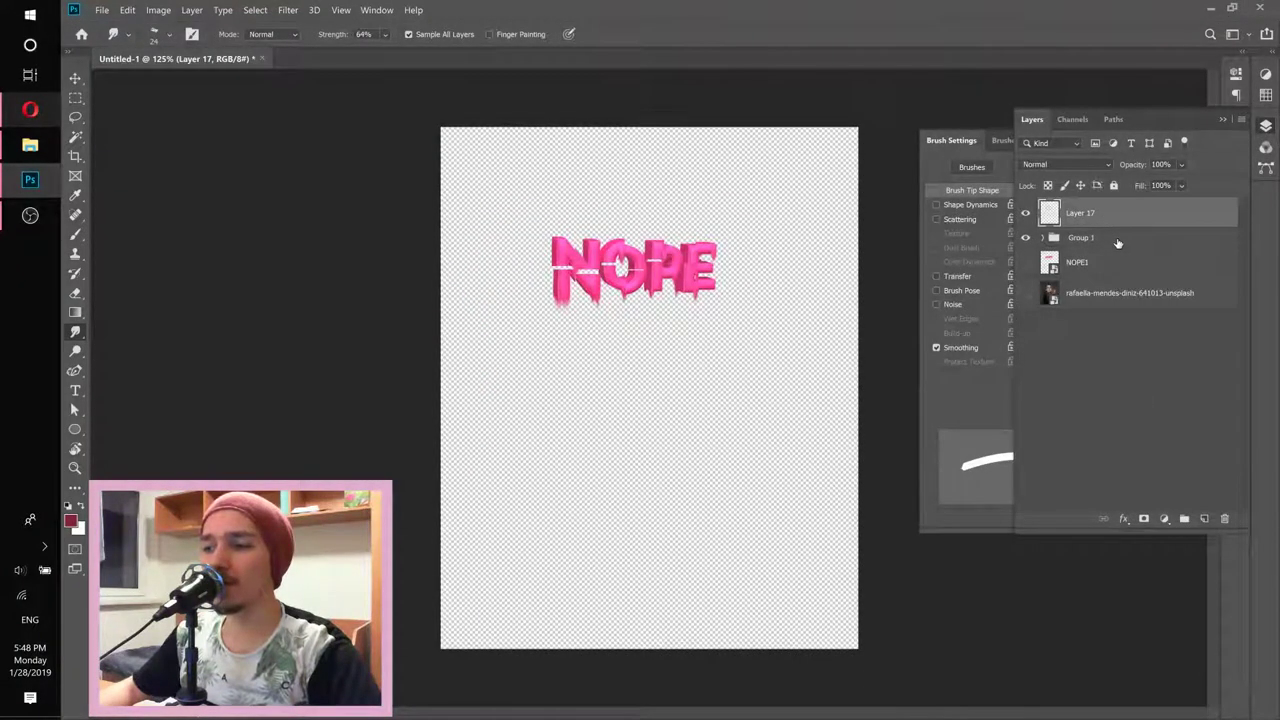
left_click(1120, 238, "shift")
right_click(1148, 213)
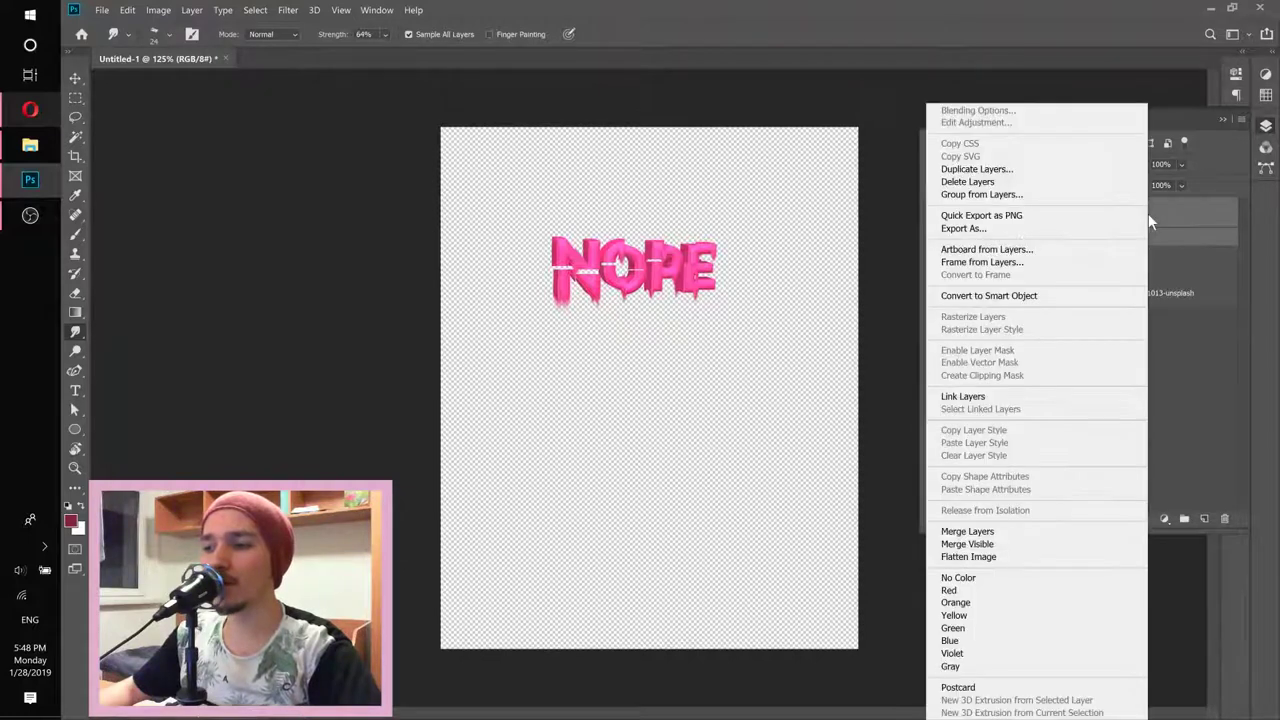
left_click(1005, 296)
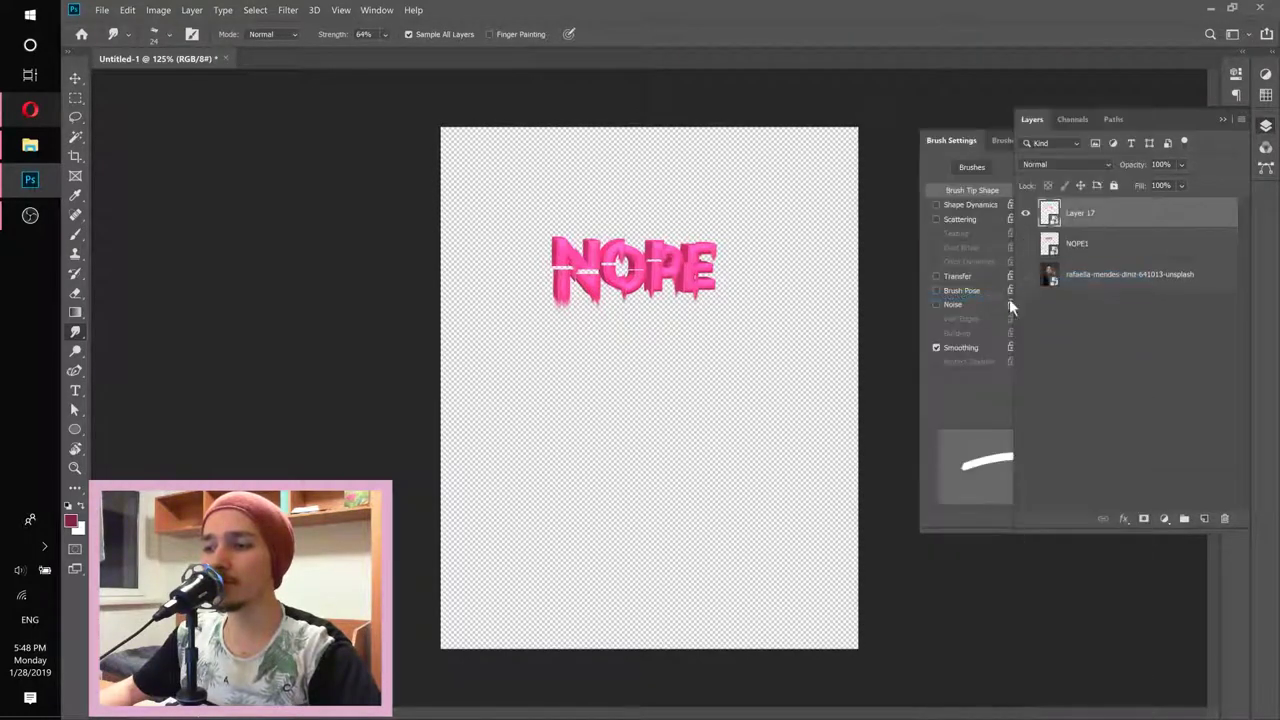
scroll(643, 236, "up", 3)
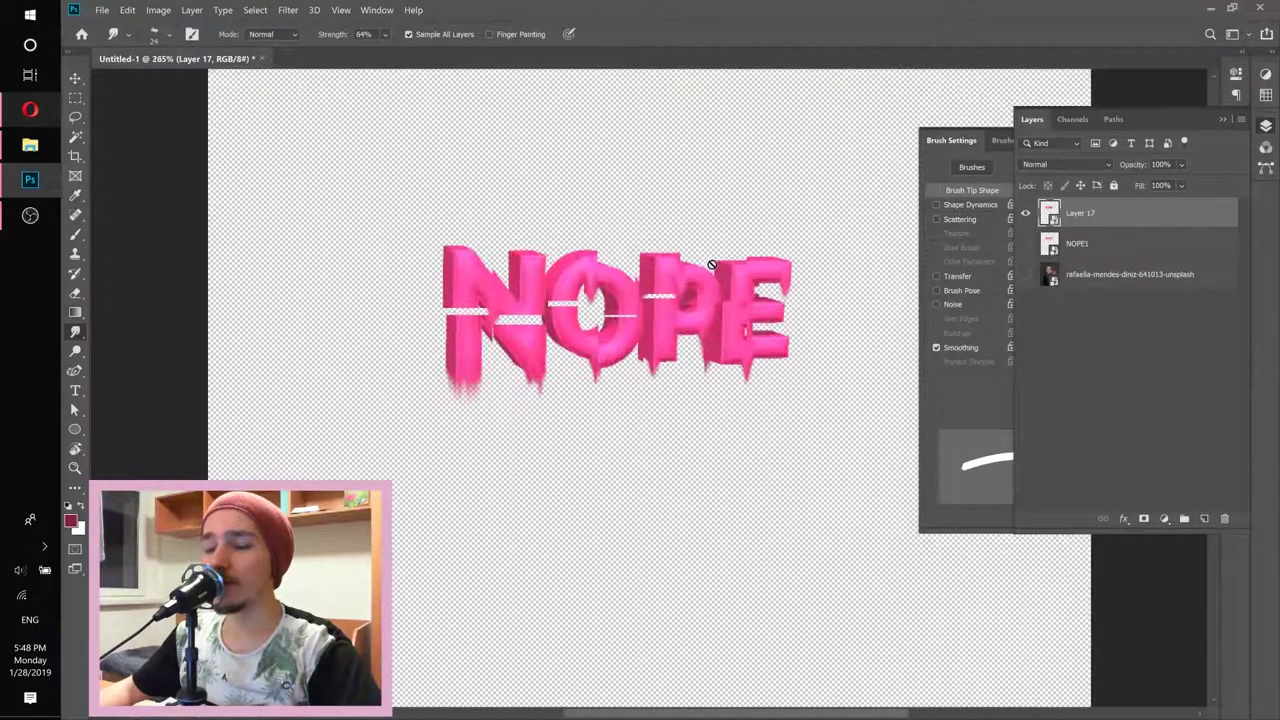
left_click(29, 110)
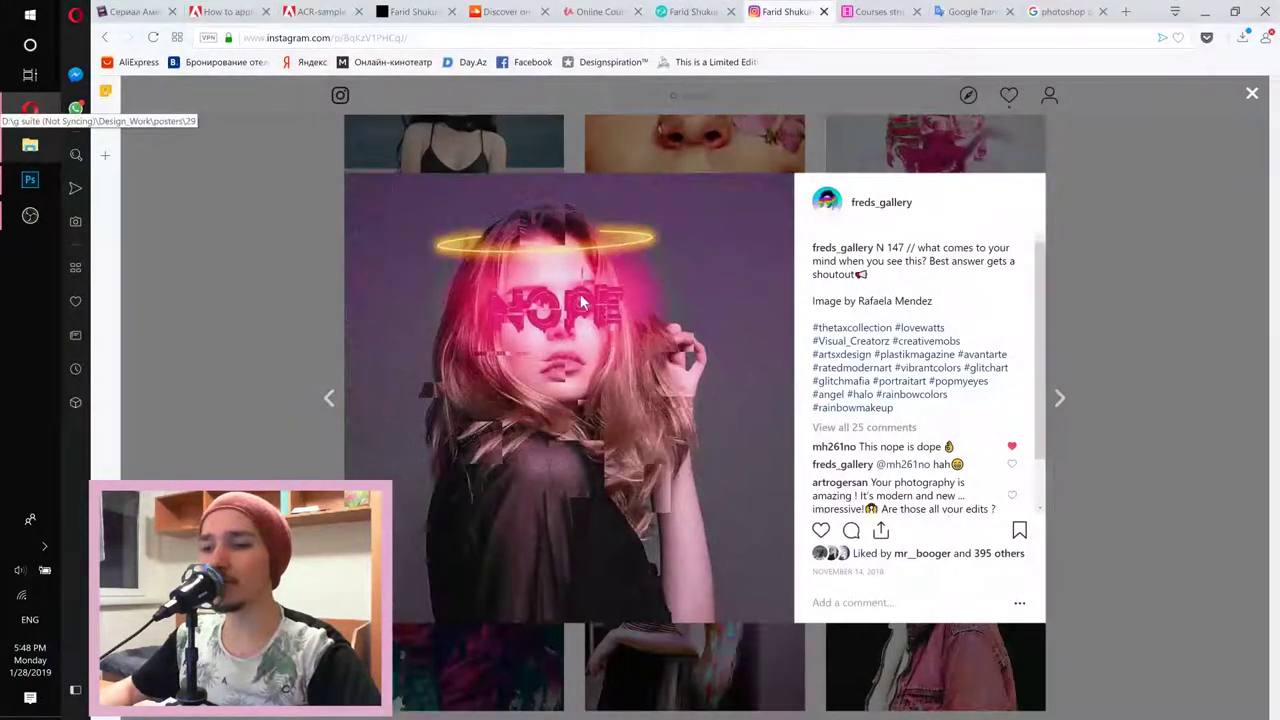
Apply an Add Noise smart filter at about 36% Uniform to the NOPE smart object
left_click(30, 179)
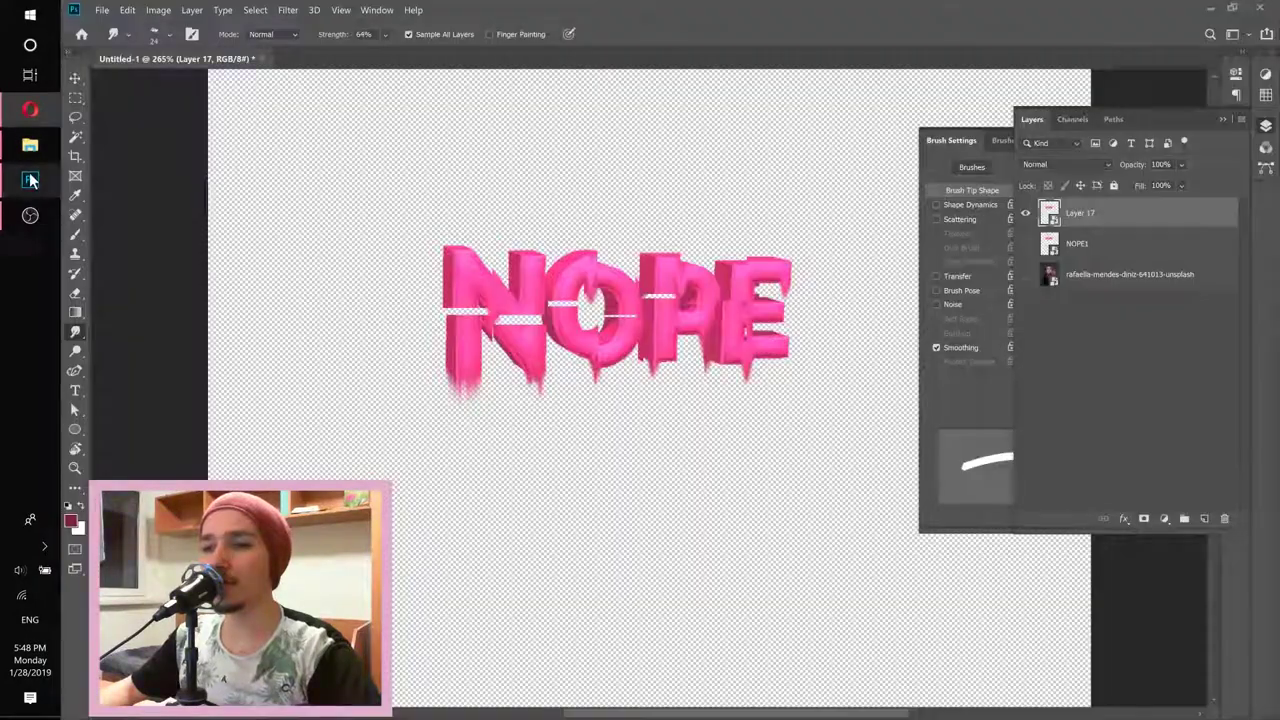
left_click(288, 10)
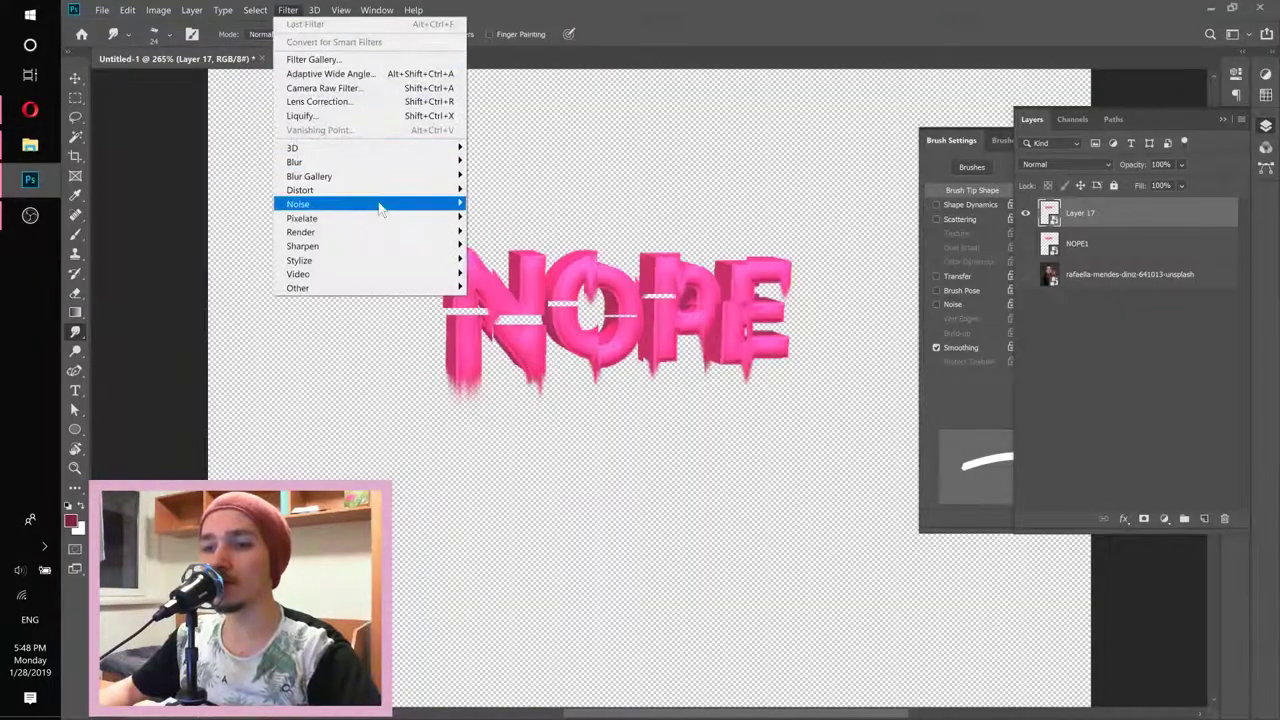
left_click(503, 204)
left_click_drag(628, 113, 940, 160)
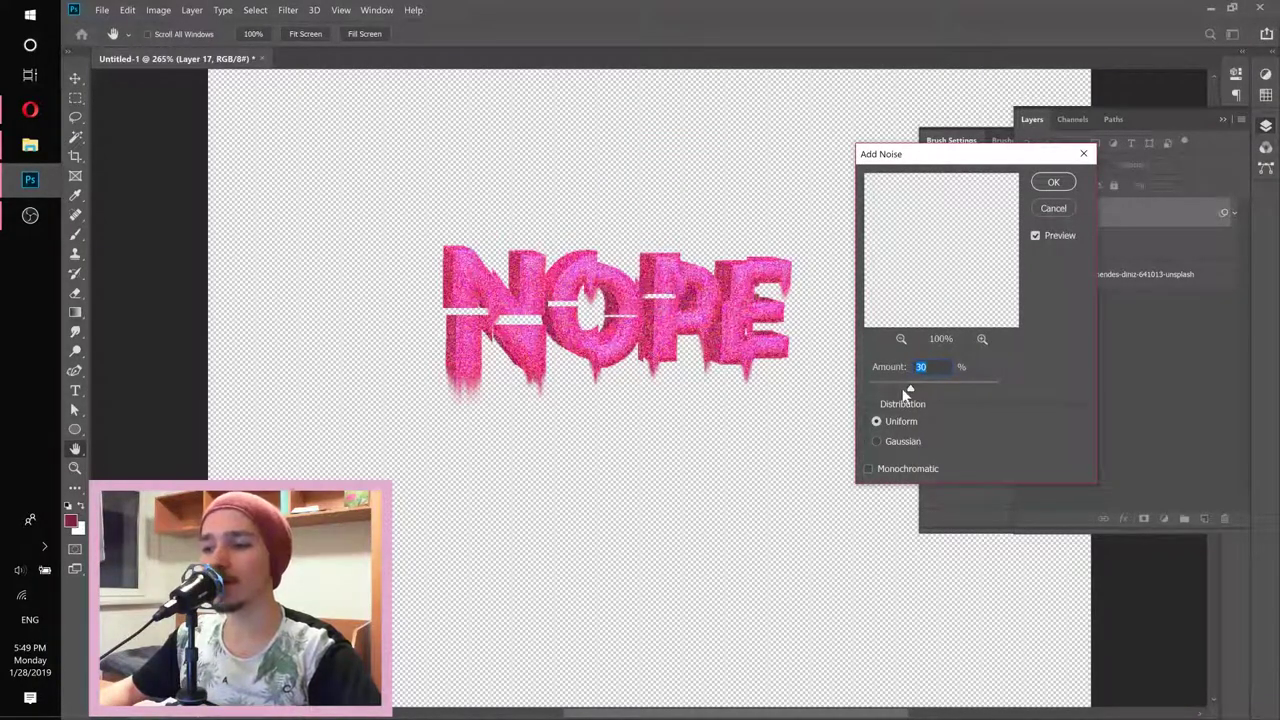
mouse_move(891, 385)
left_mouse_down()
mouse_move(994, 386)
mouse_move(913, 383)
left_mouse_up()
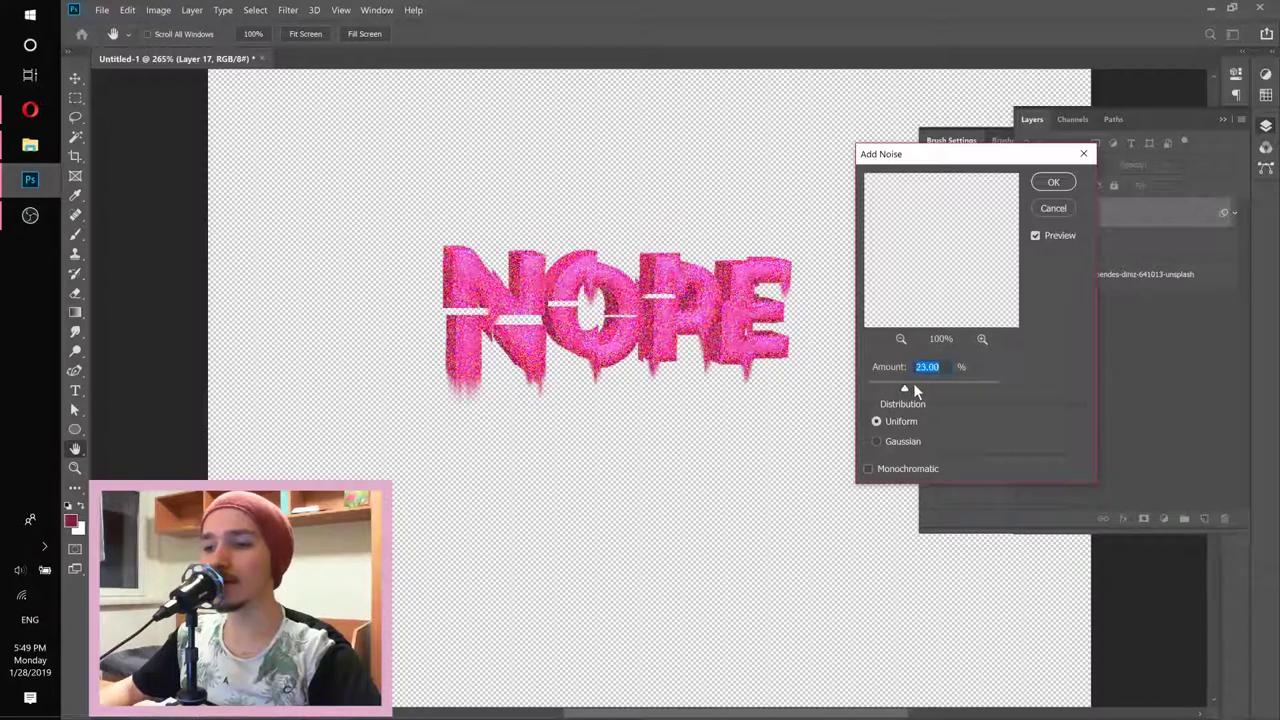
left_click(1053, 182)
key("ctrl+0")
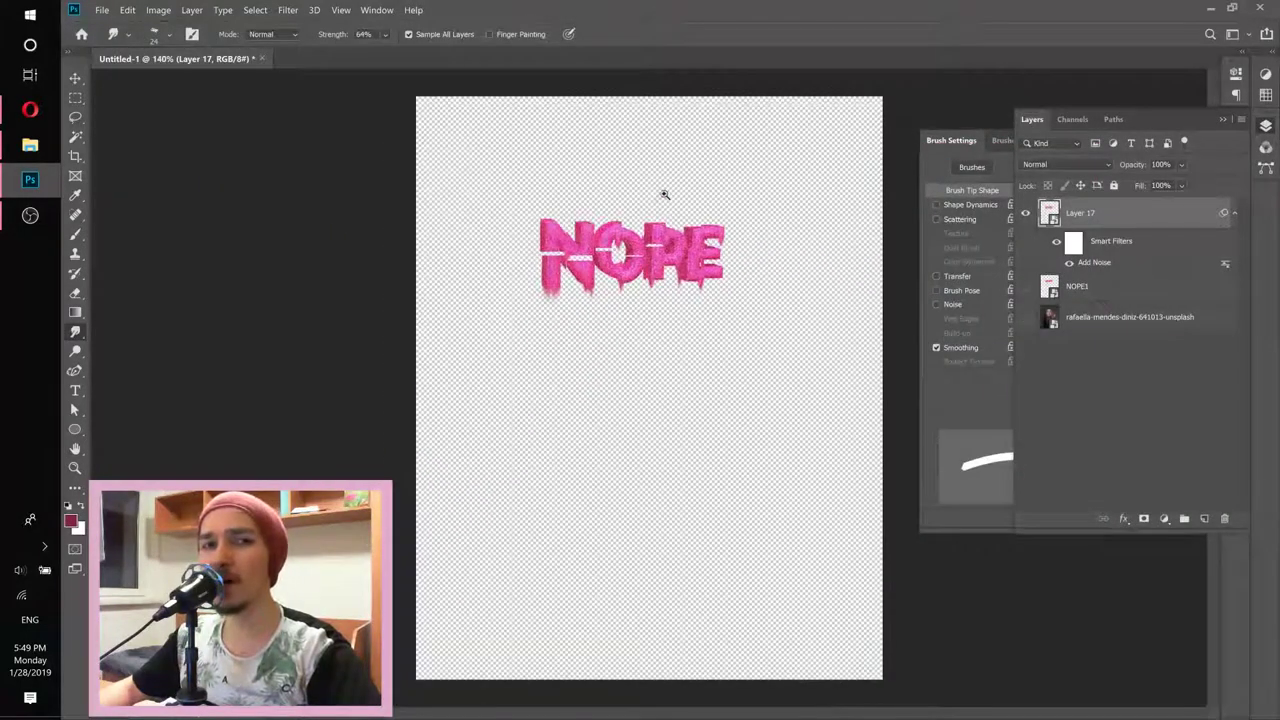
scroll(666, 189, "up", 5)
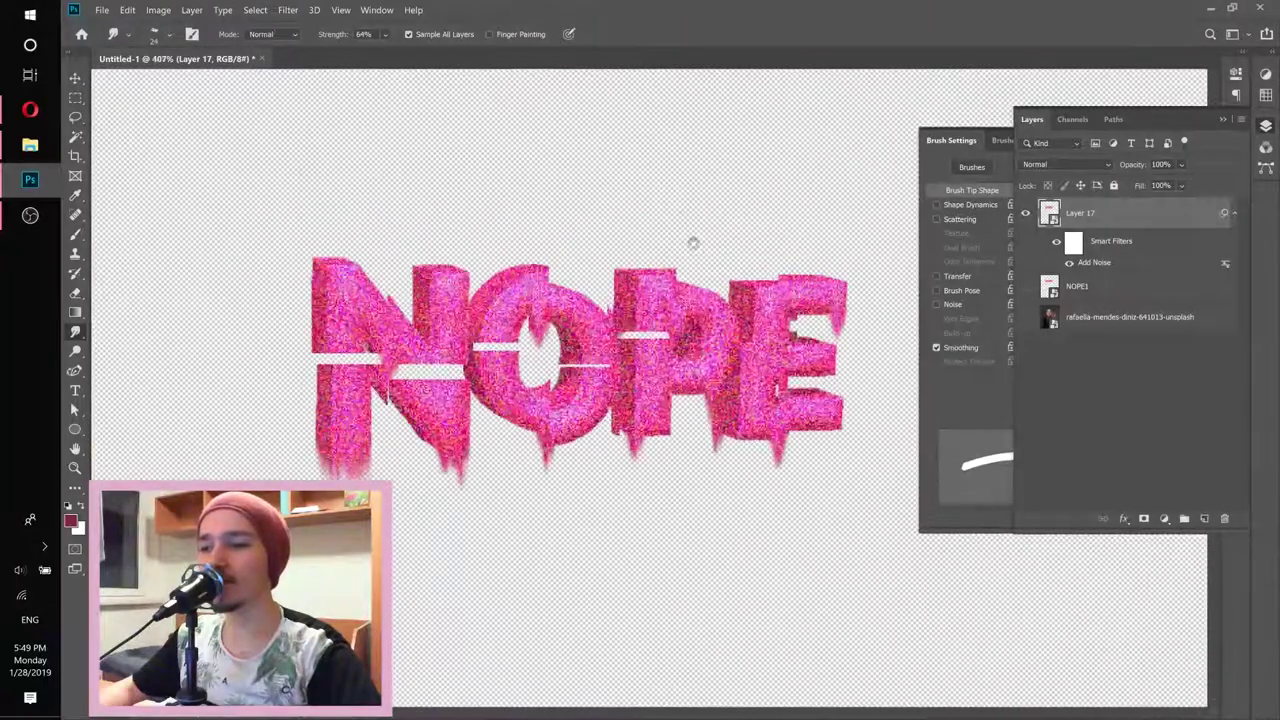